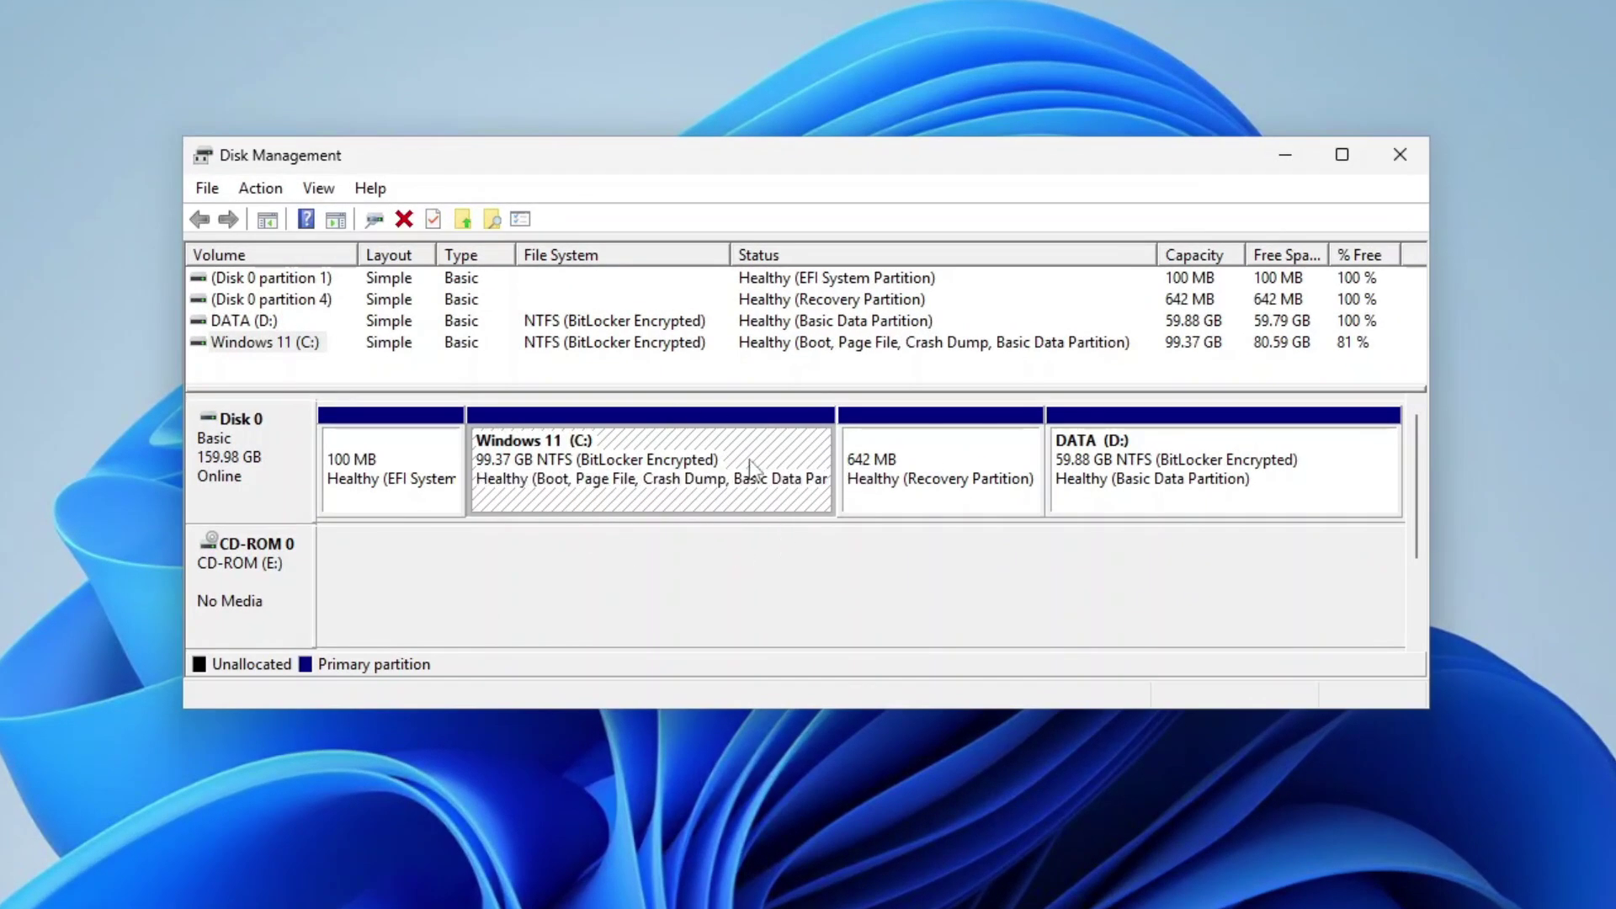
Step: Inspect the 642 MB recovery and DATA (D:) partitions, then bring up the Command Lines notes
left_click(1018, 454)
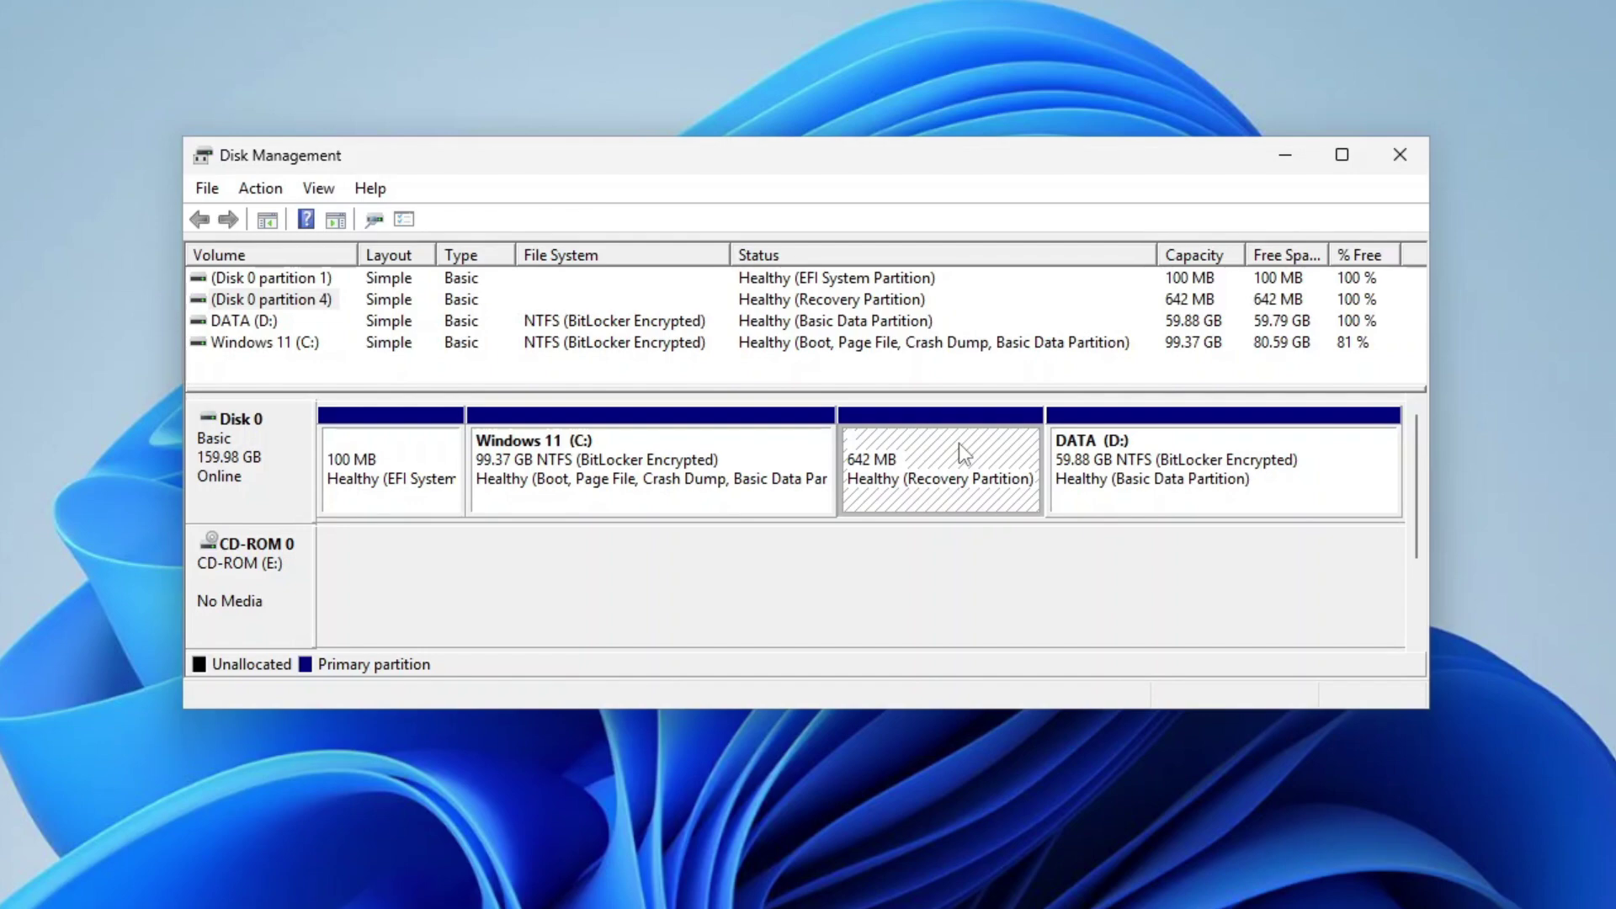
left_click(1343, 484)
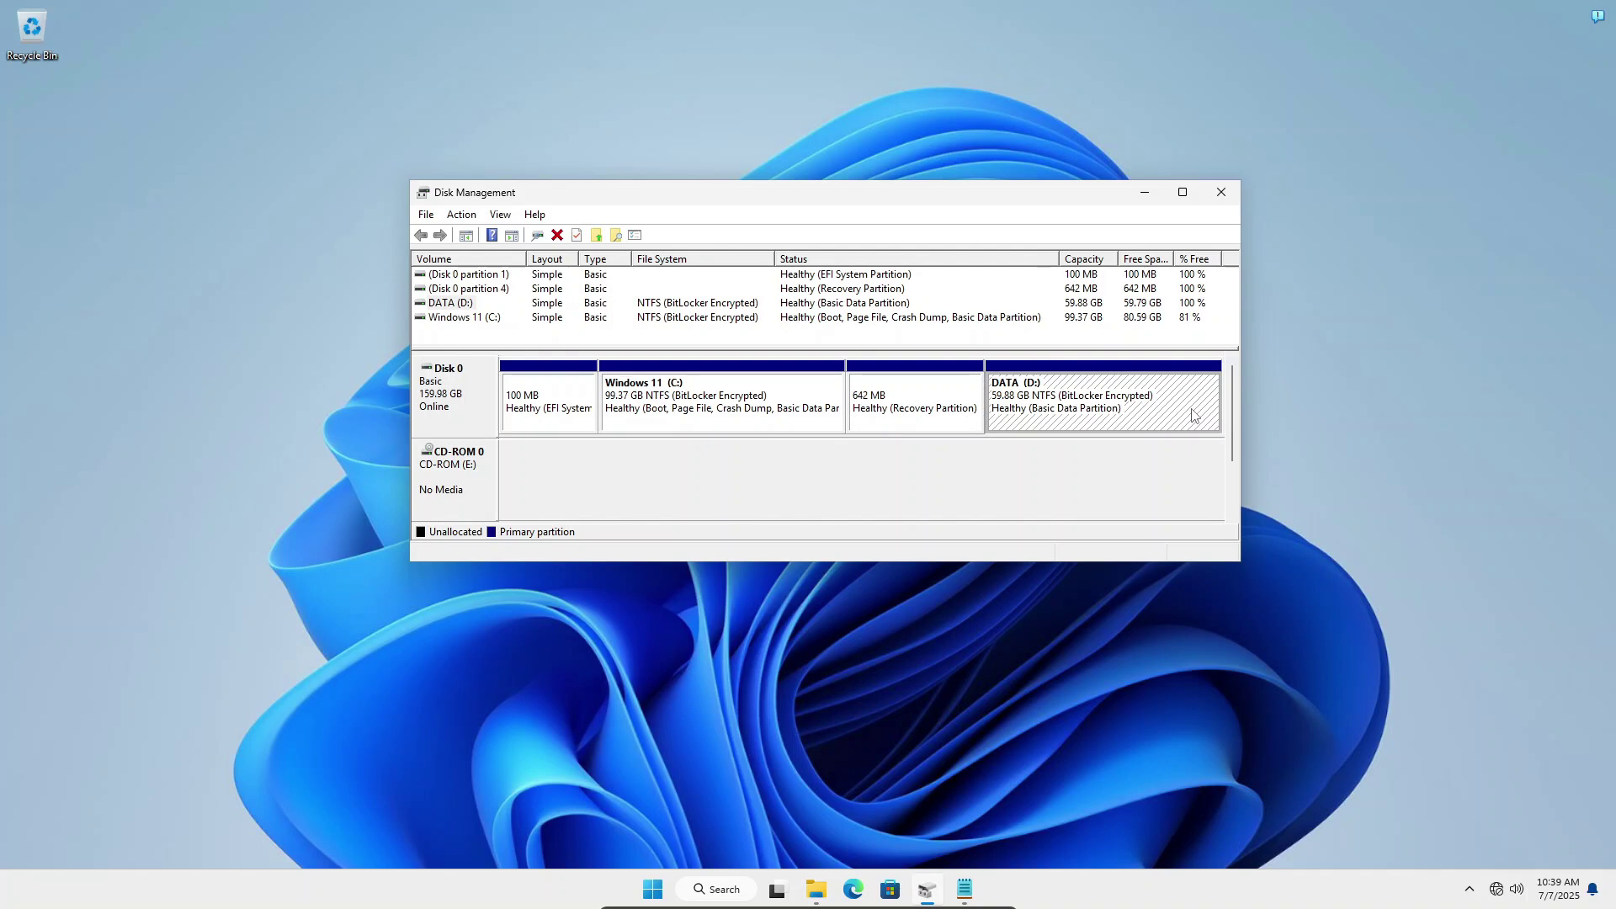
left_click(964, 889)
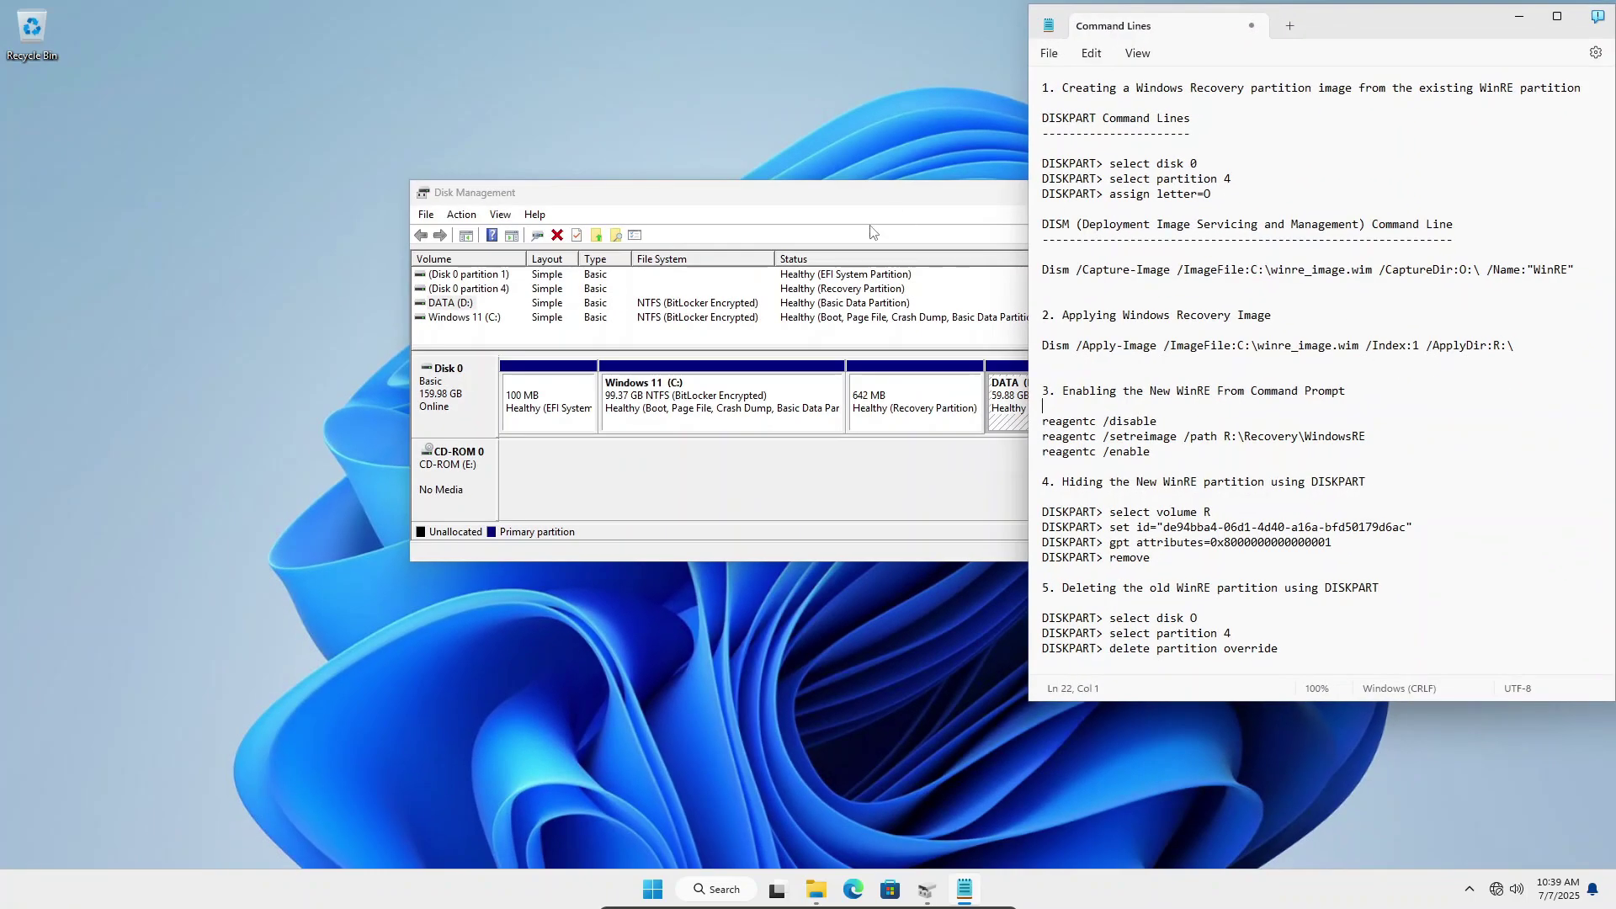
Step: Return to Disk Management, then launch Windows Settings from the Win+X menu
left_click(647, 264)
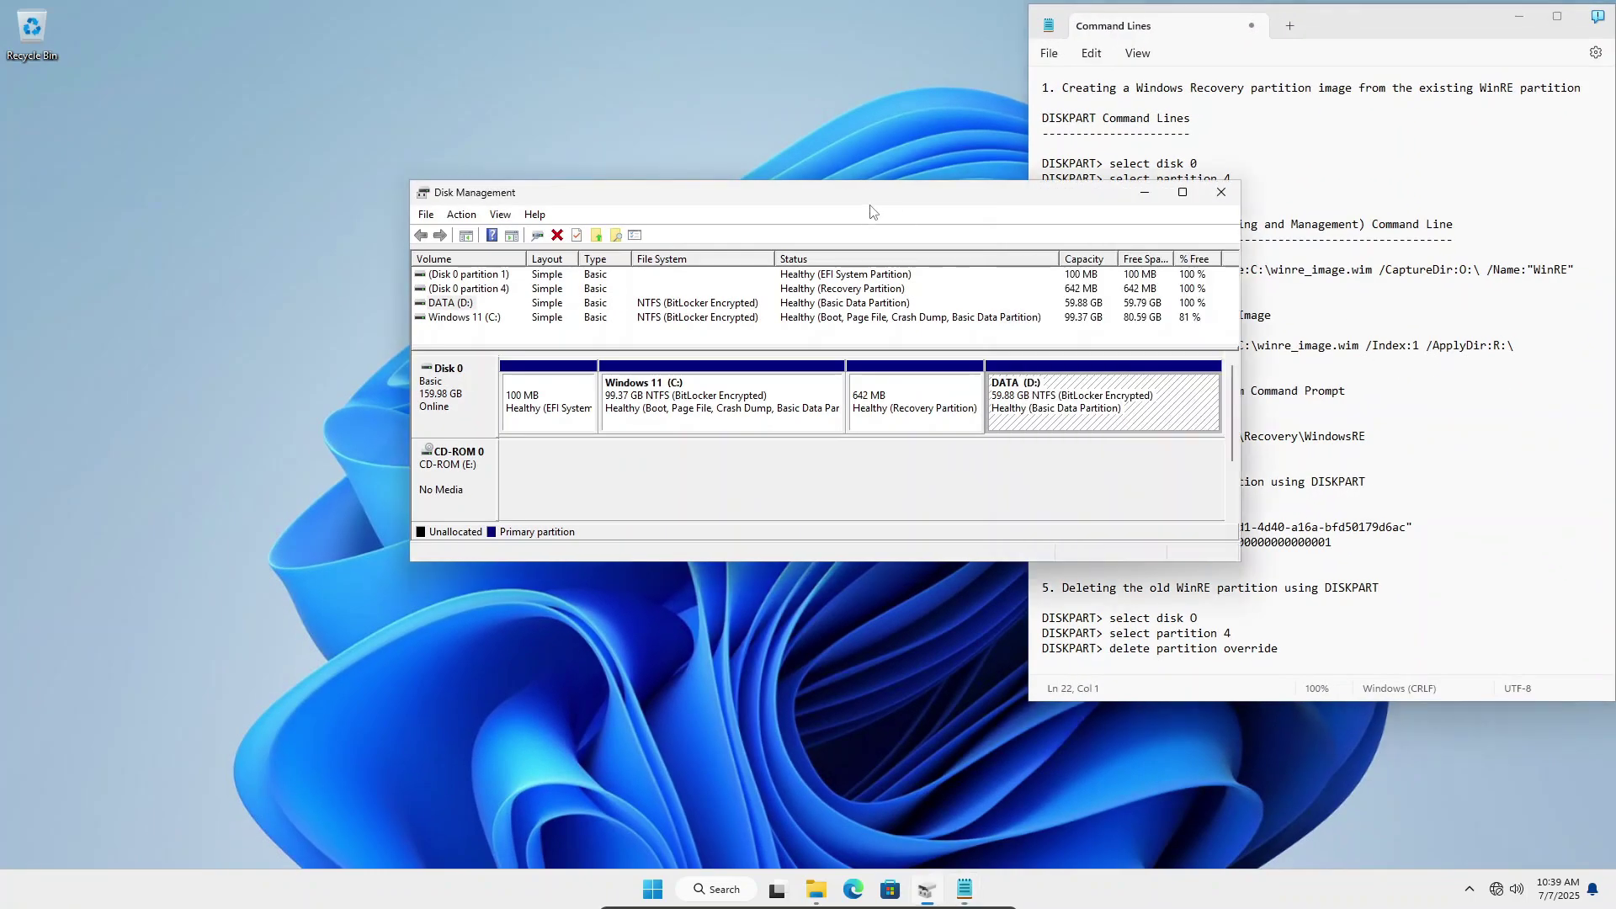
left_click(897, 481)
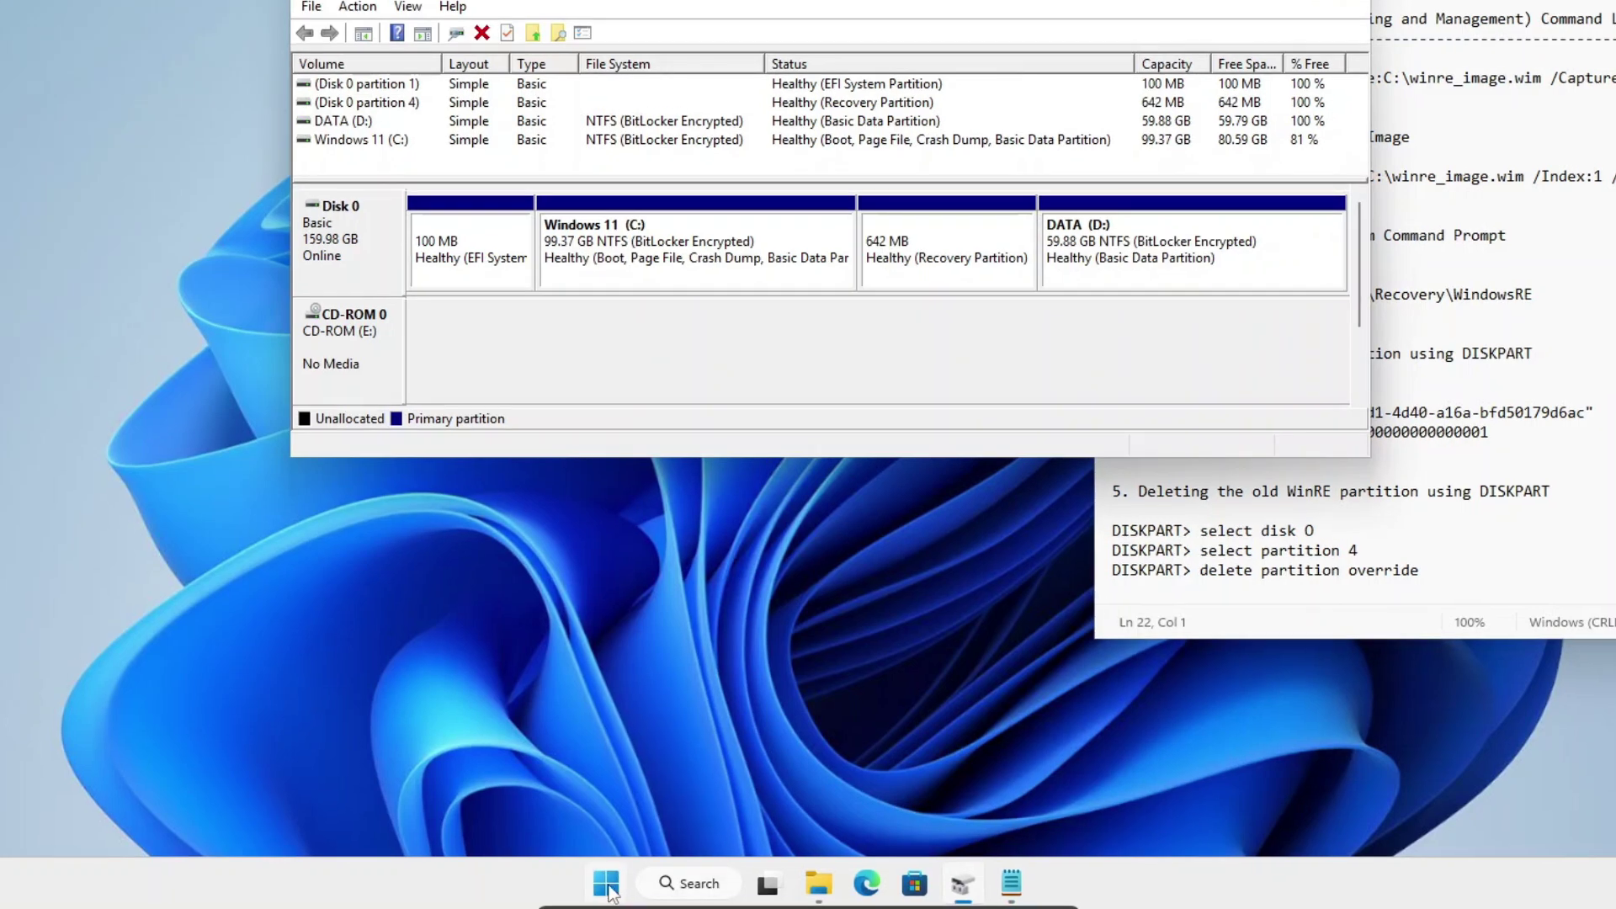
right_click(609, 888)
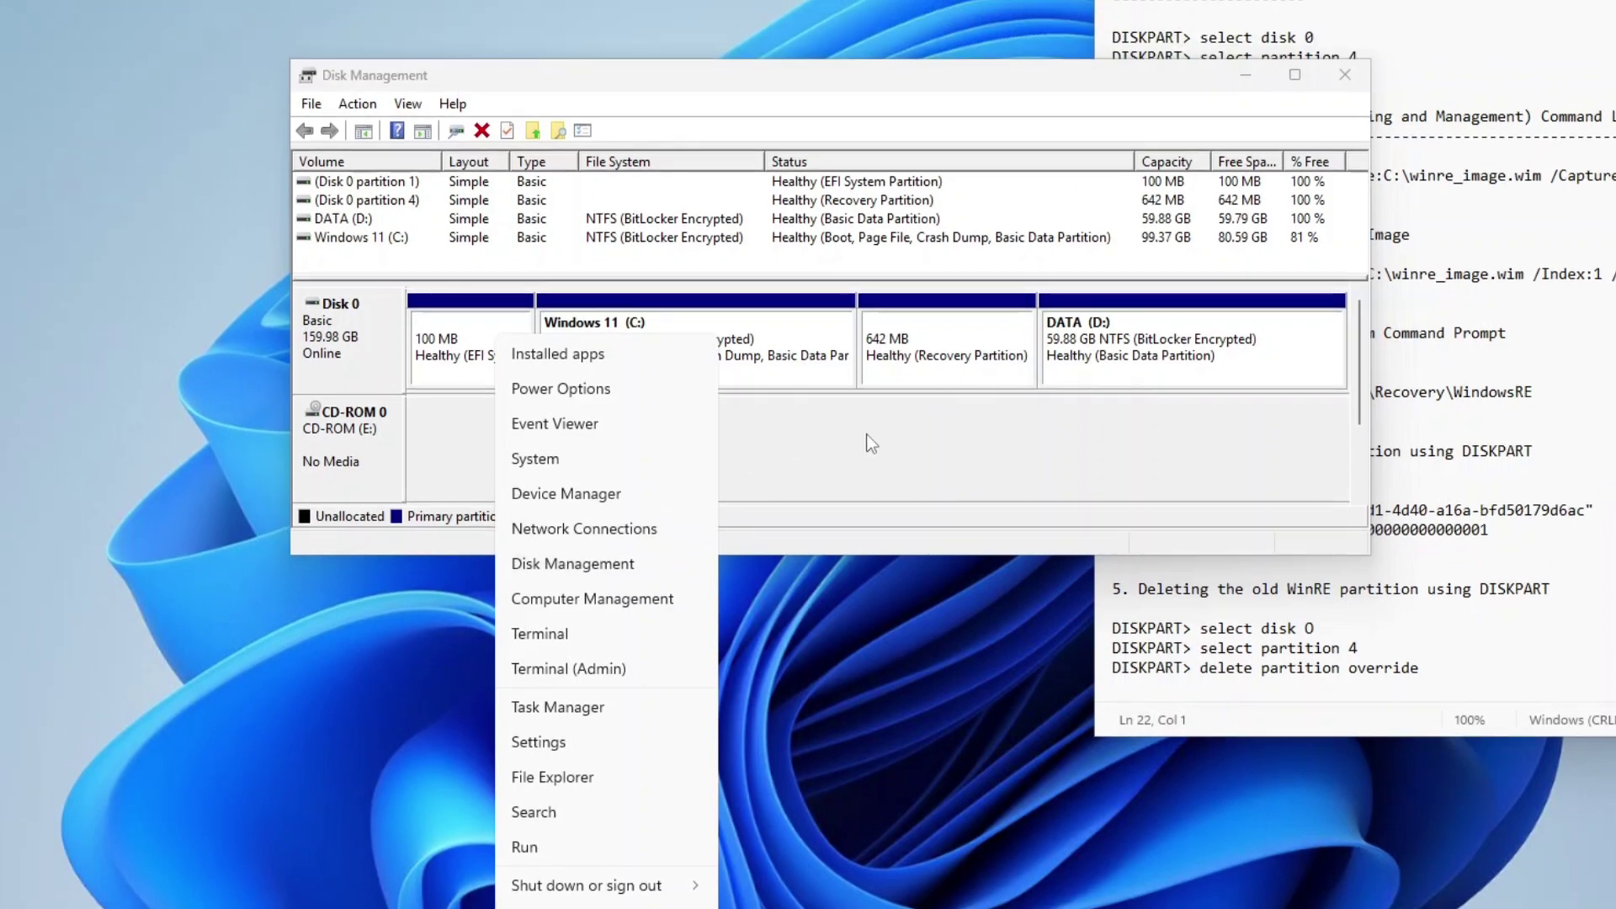
left_click(791, 363)
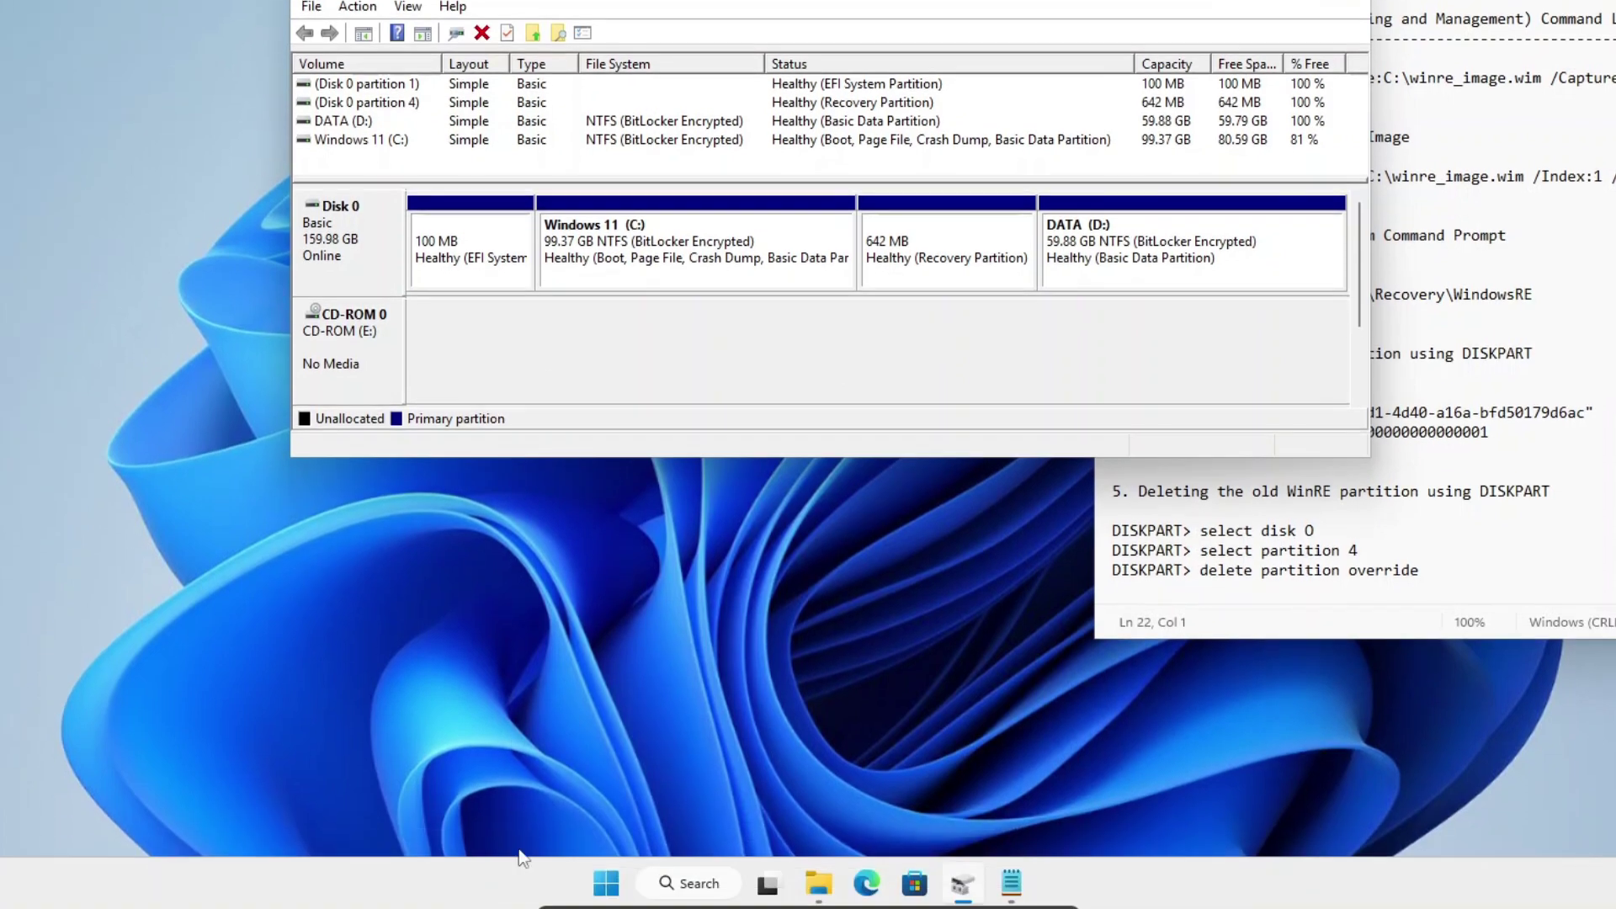
right_click(606, 883)
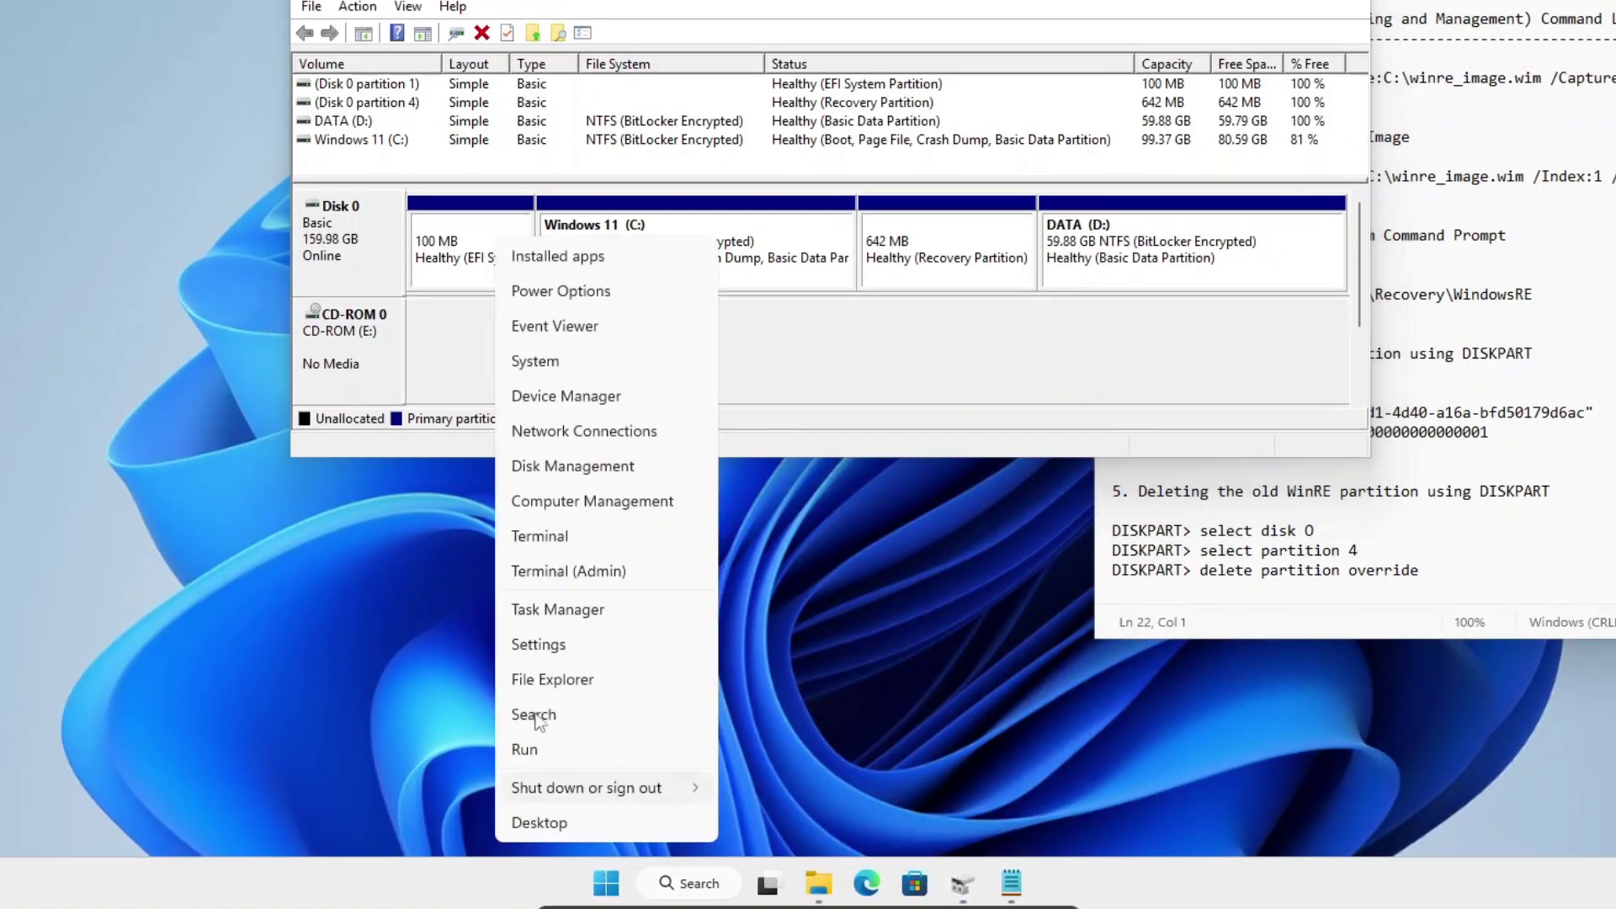
left_click(544, 644)
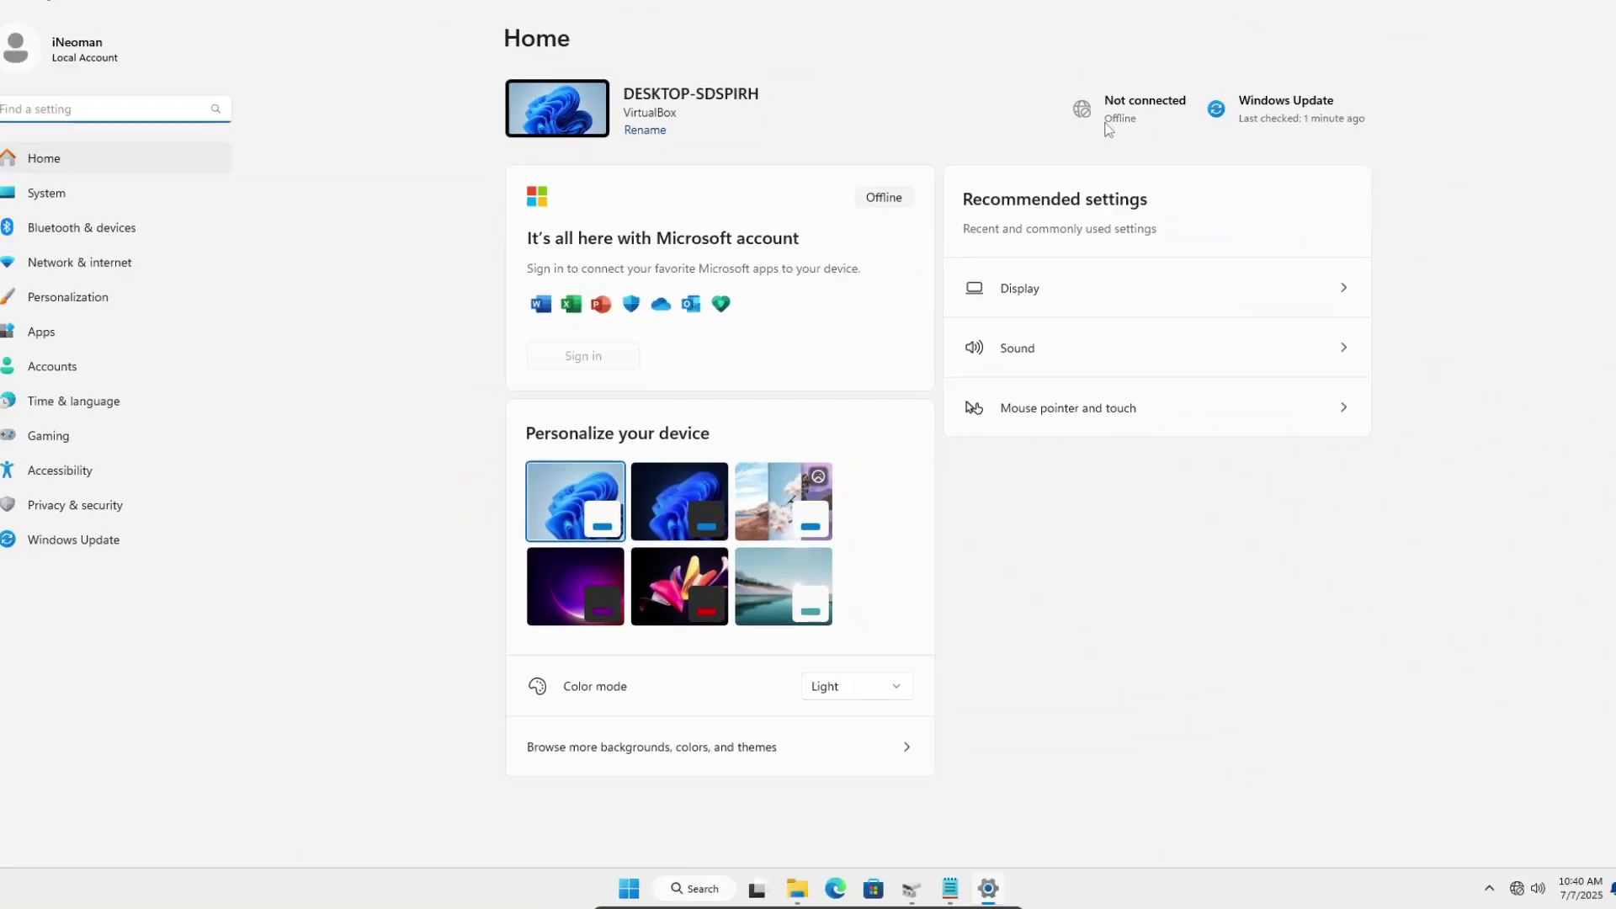
Step: Switch Device encryption off under Privacy & security, confirm Turn off, and close Settings
key("super+Down")
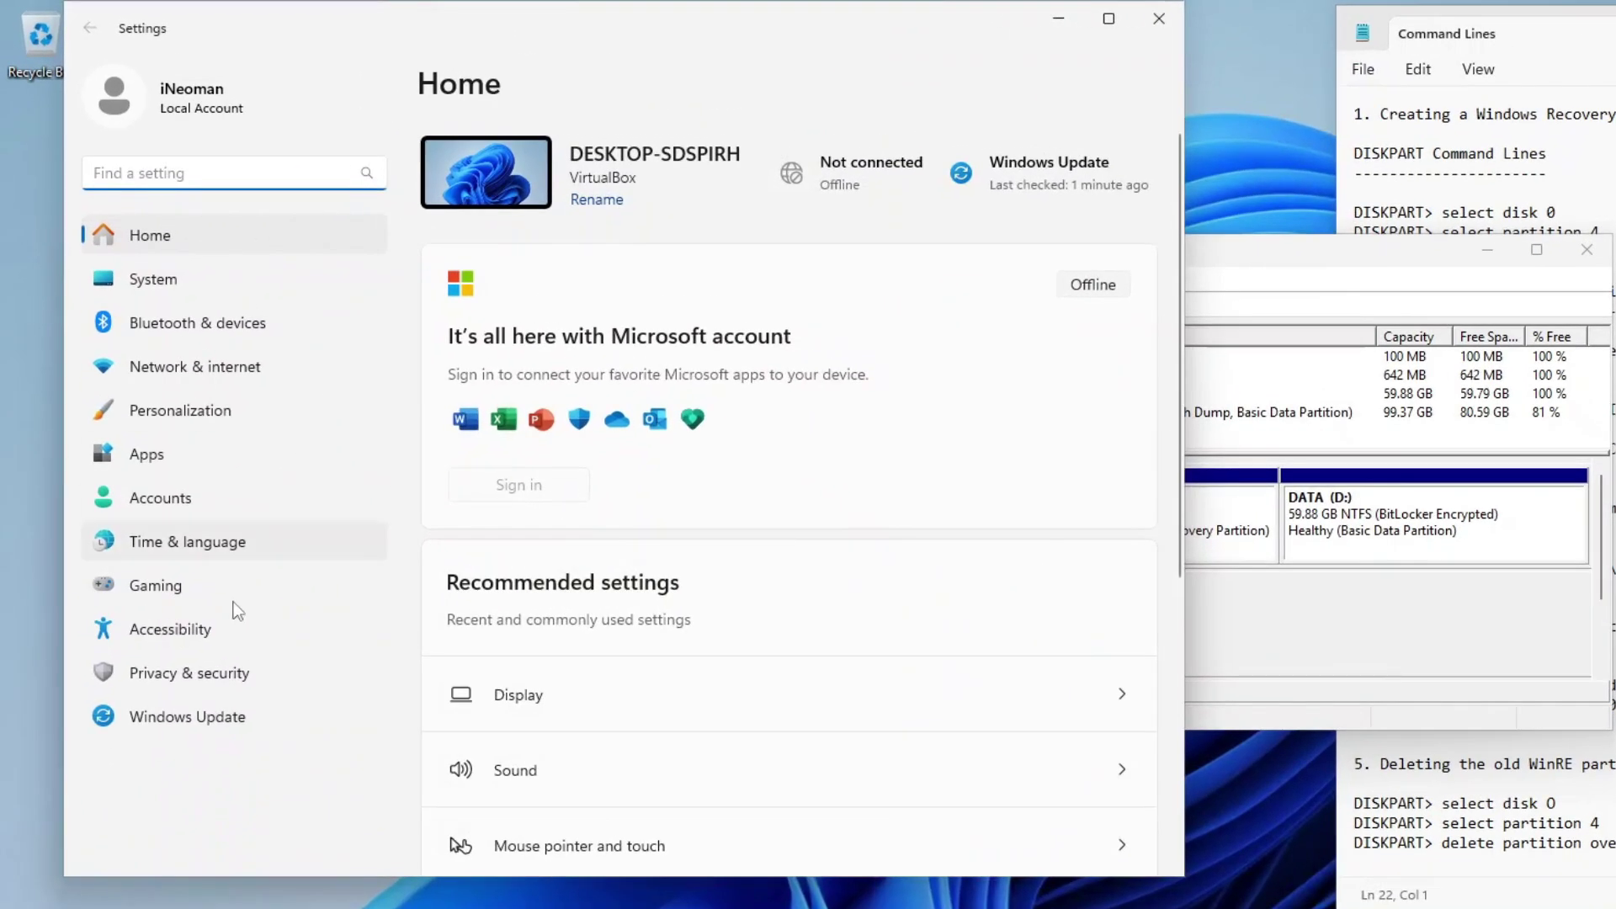
left_click(225, 672)
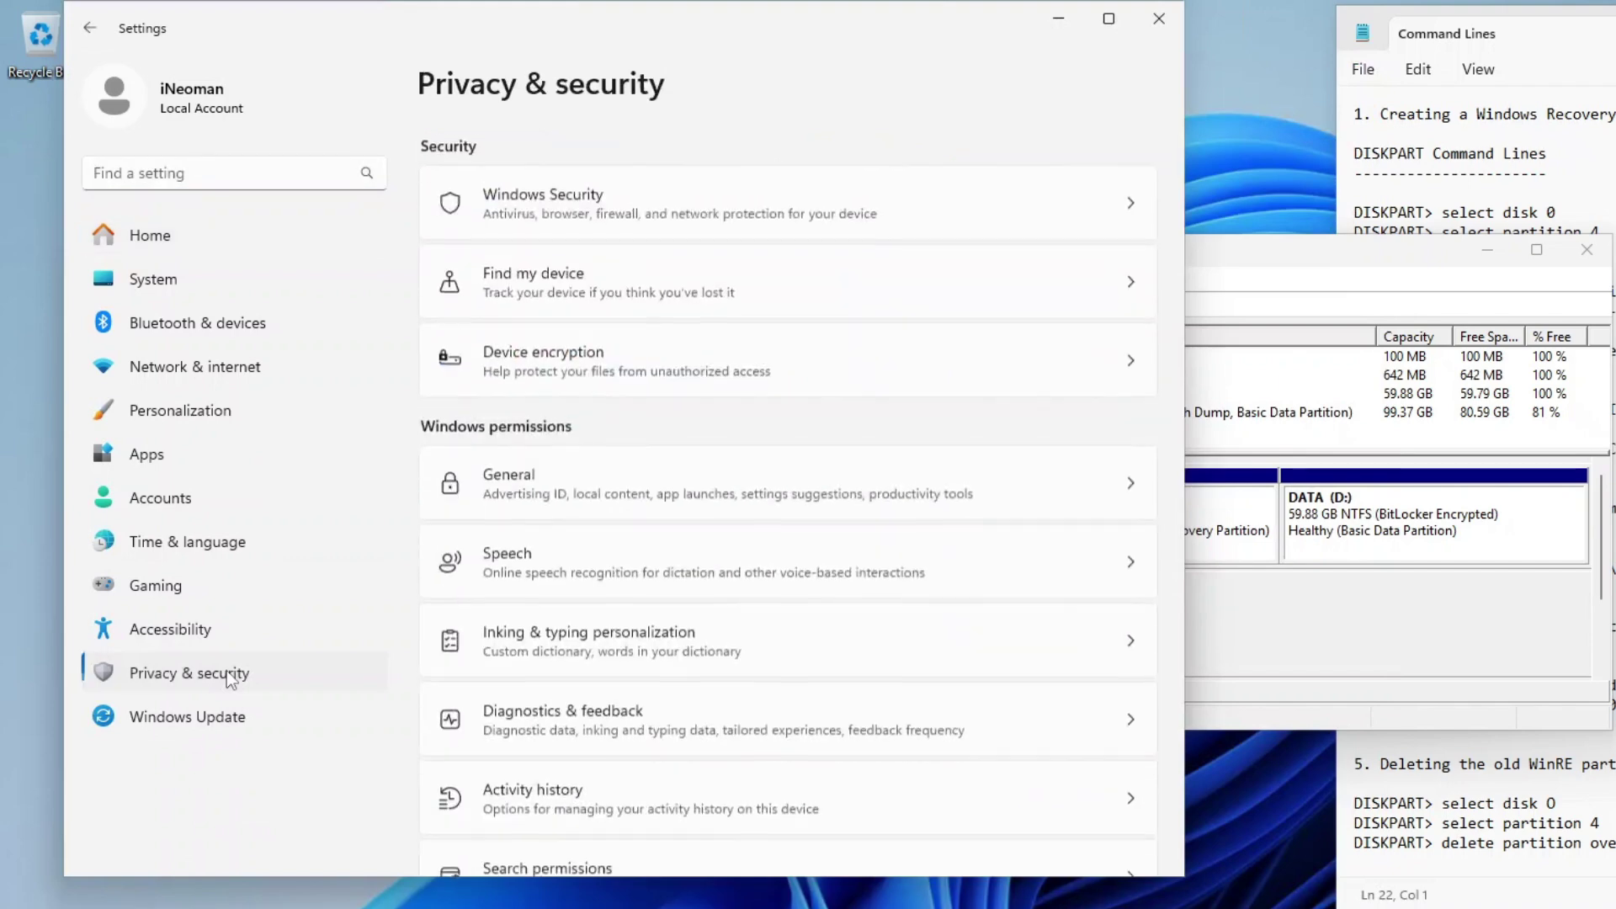
left_click(628, 344)
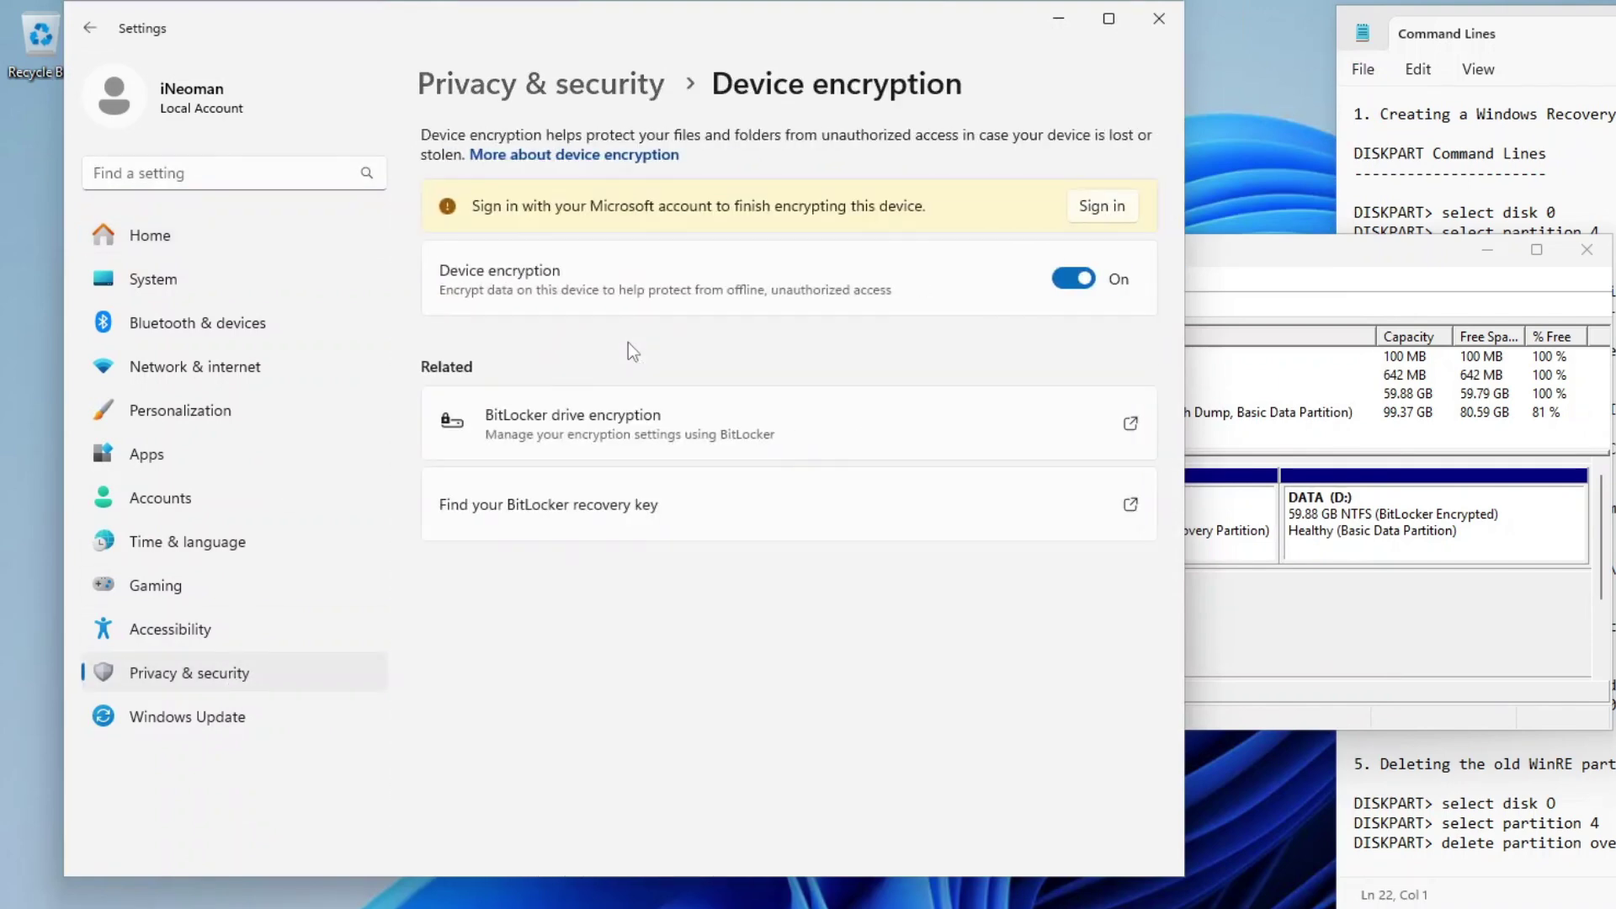
left_click(1074, 278)
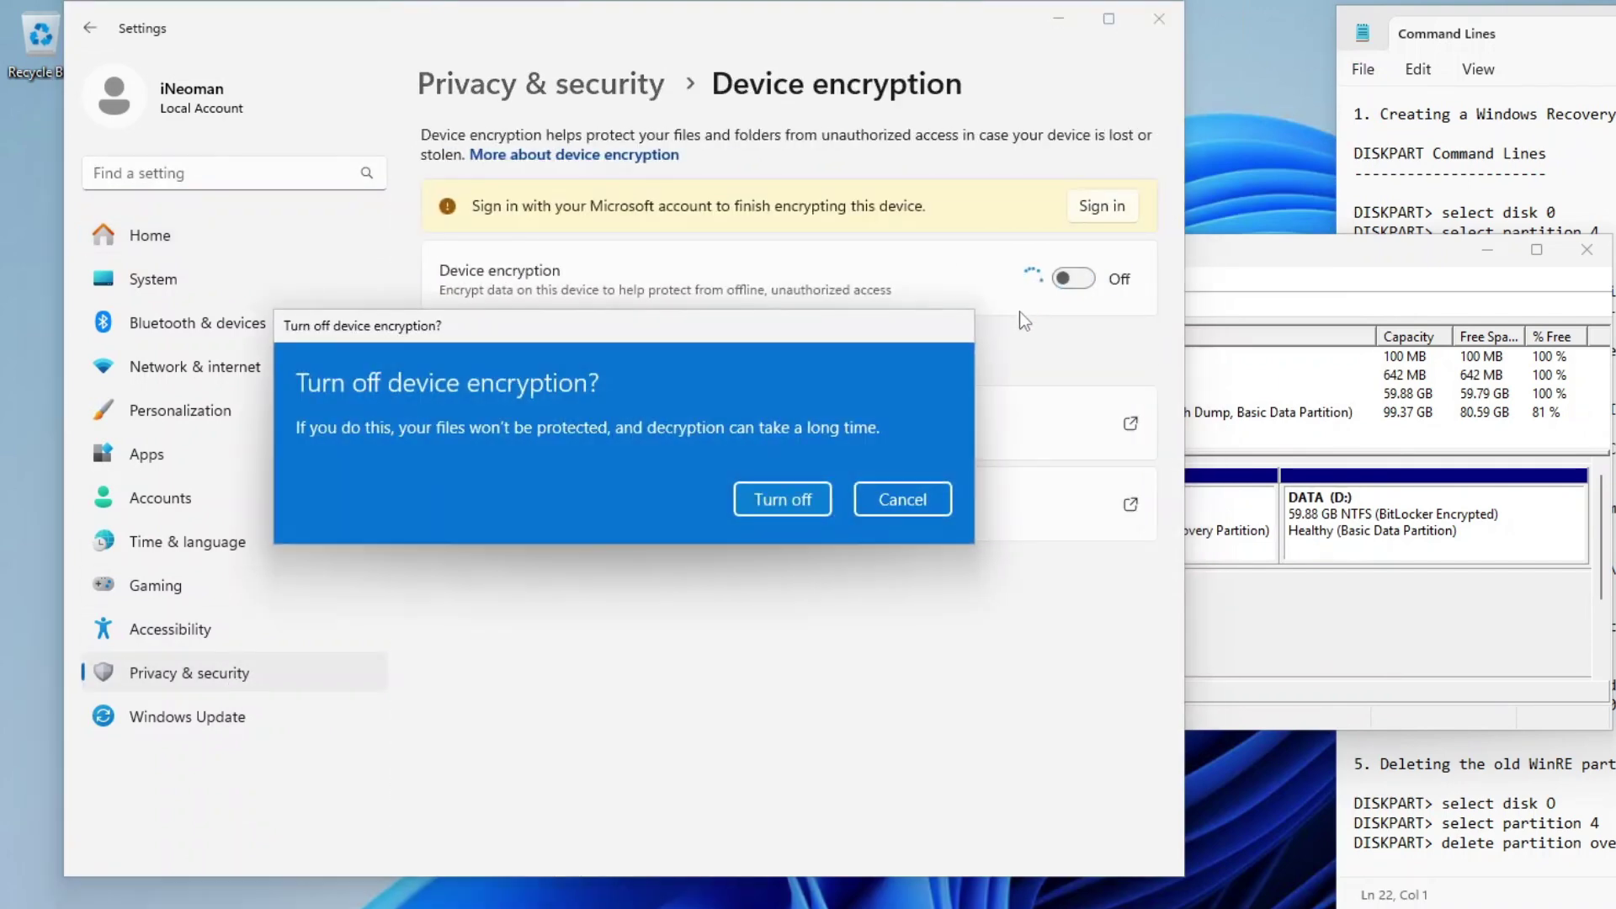
left_click(775, 505)
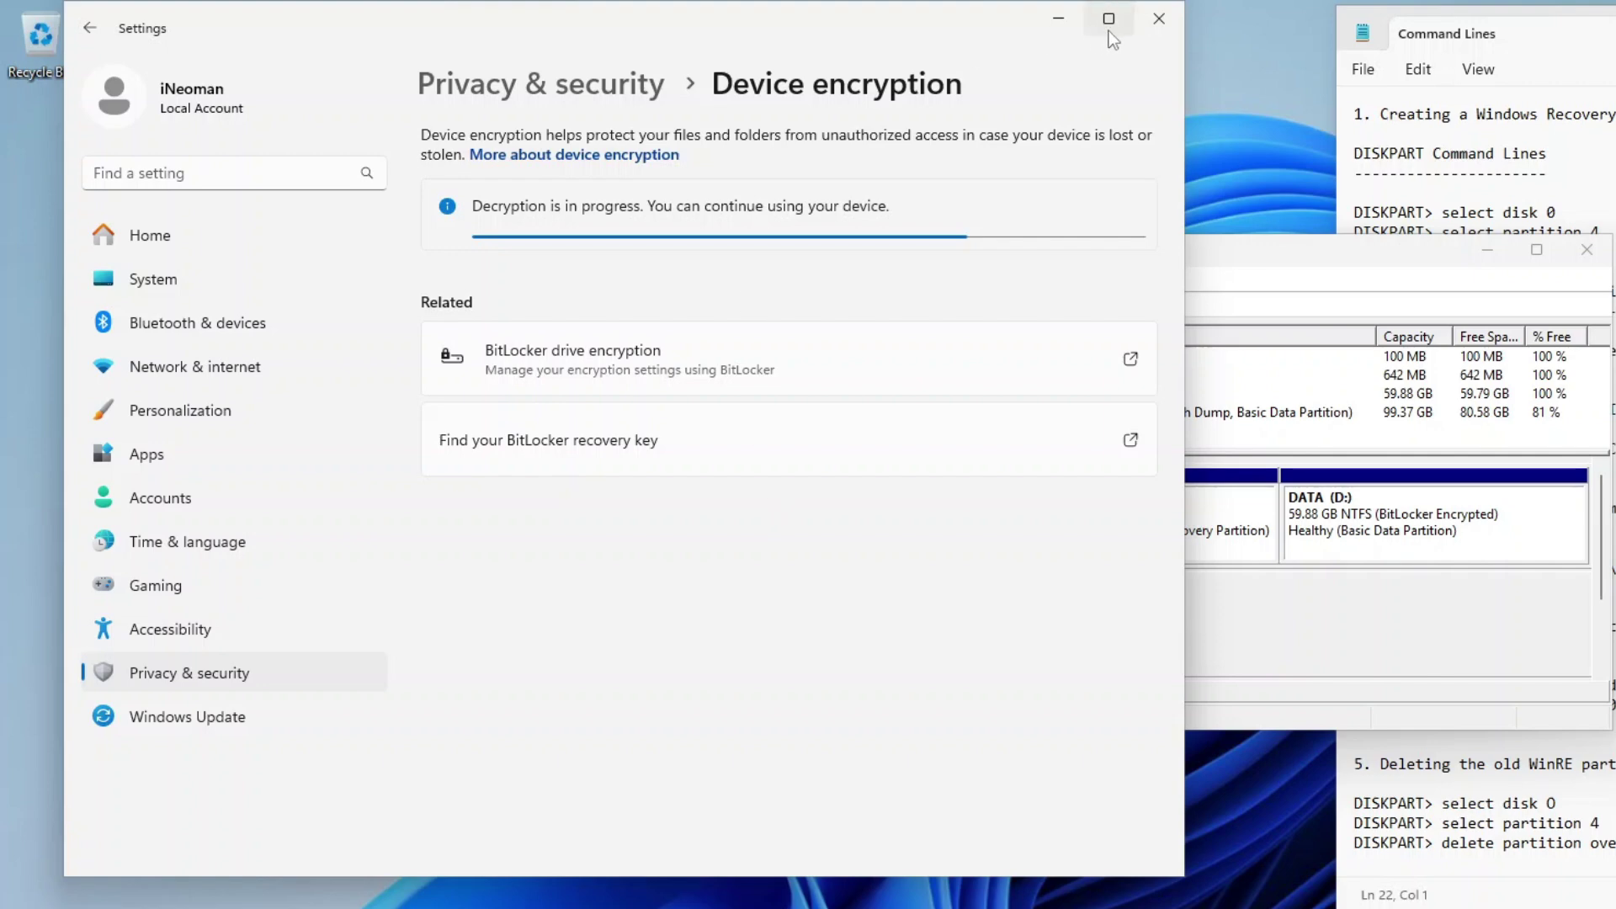
left_click(1153, 19)
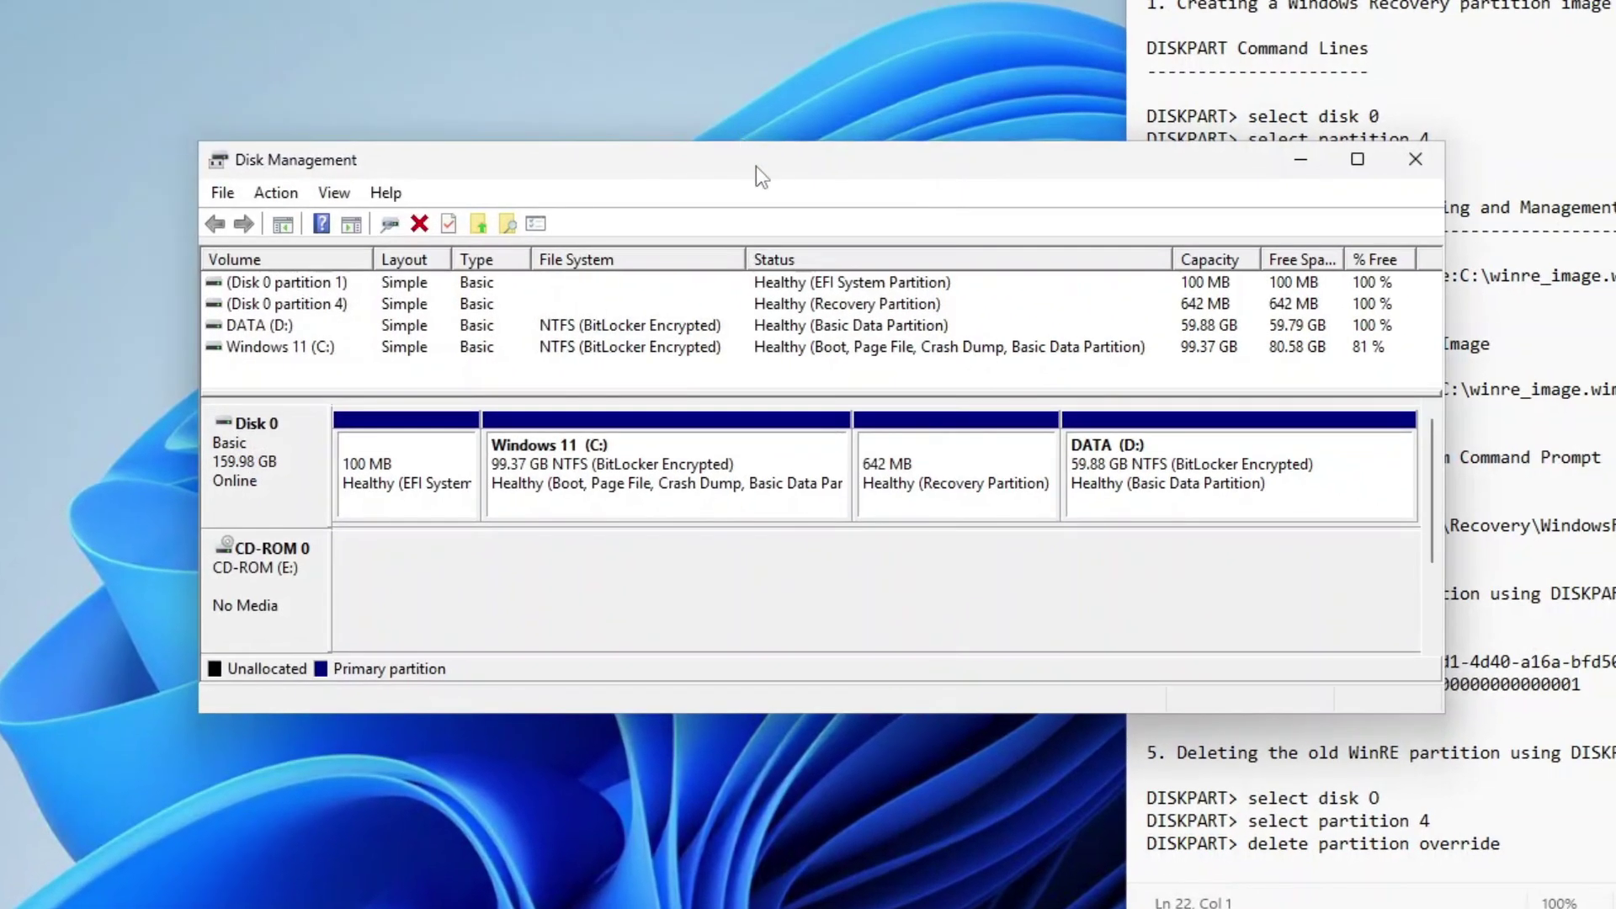
Step: Select the Disk 0 partition 4 recovery row in the volume list
left_click(311, 304)
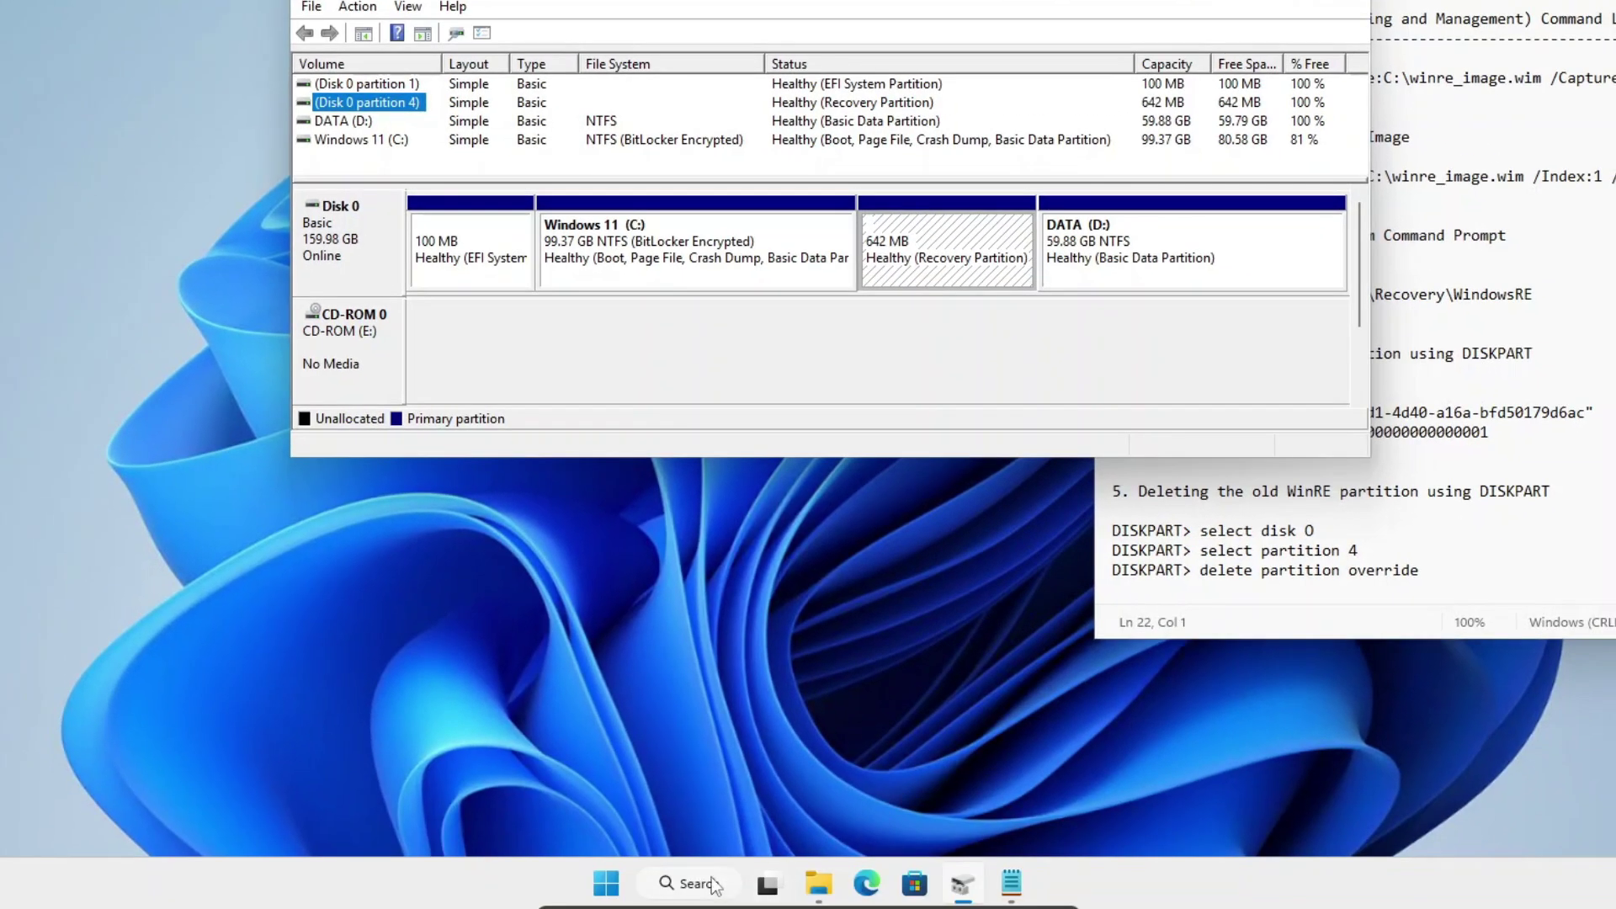
Step: Launch Command Prompt as administrator and position it in front of Disk Management
left_click(705, 886)
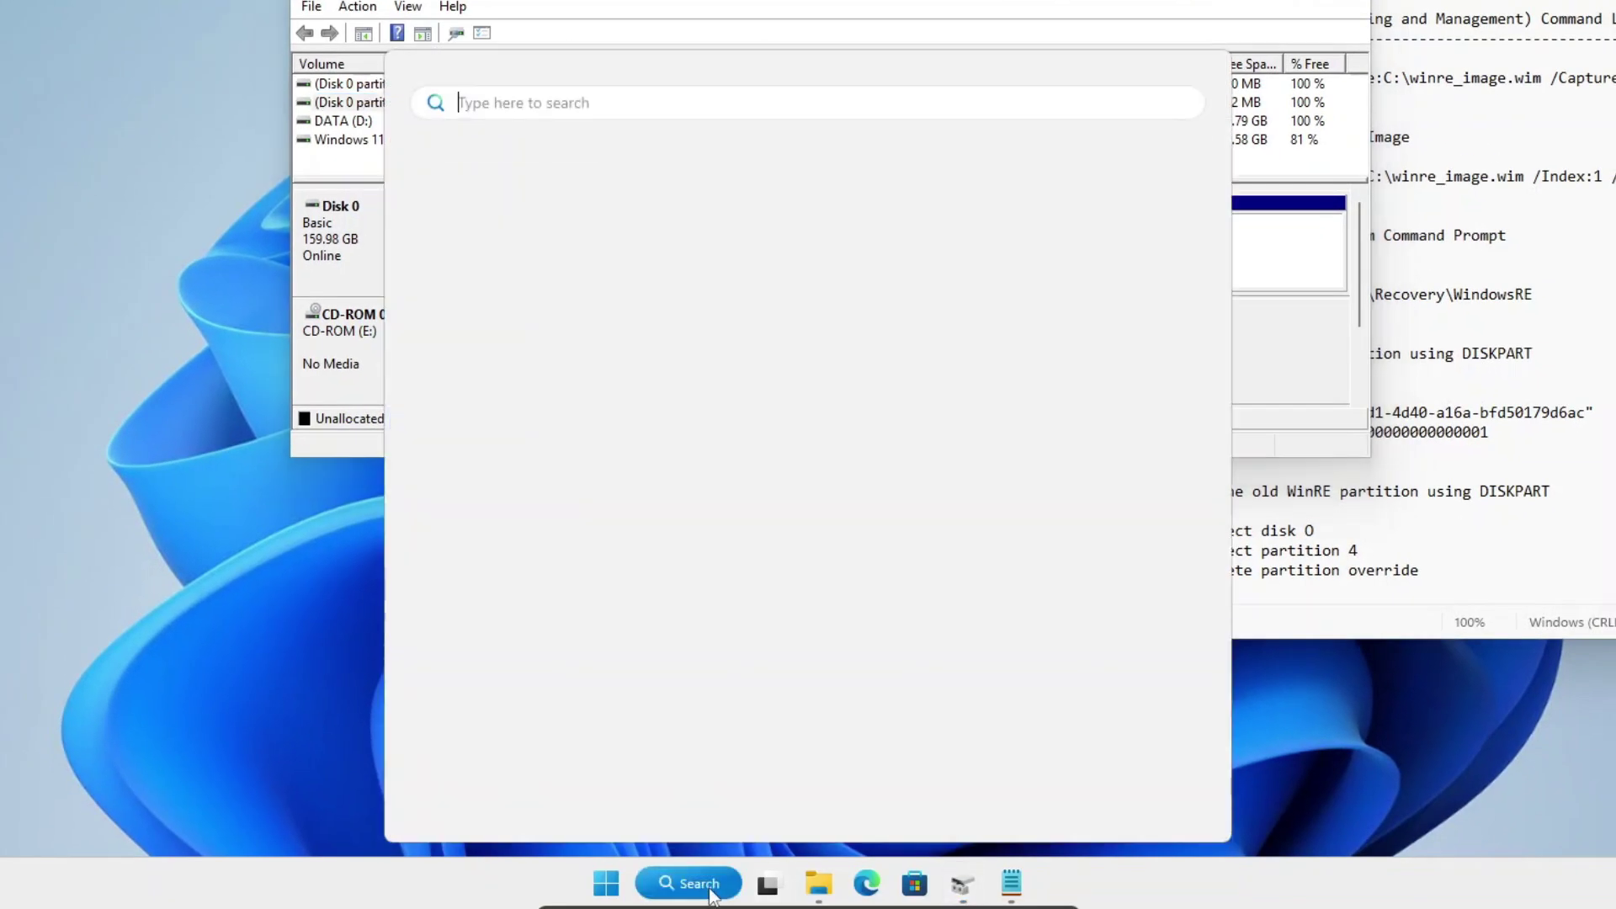
type("cmd")
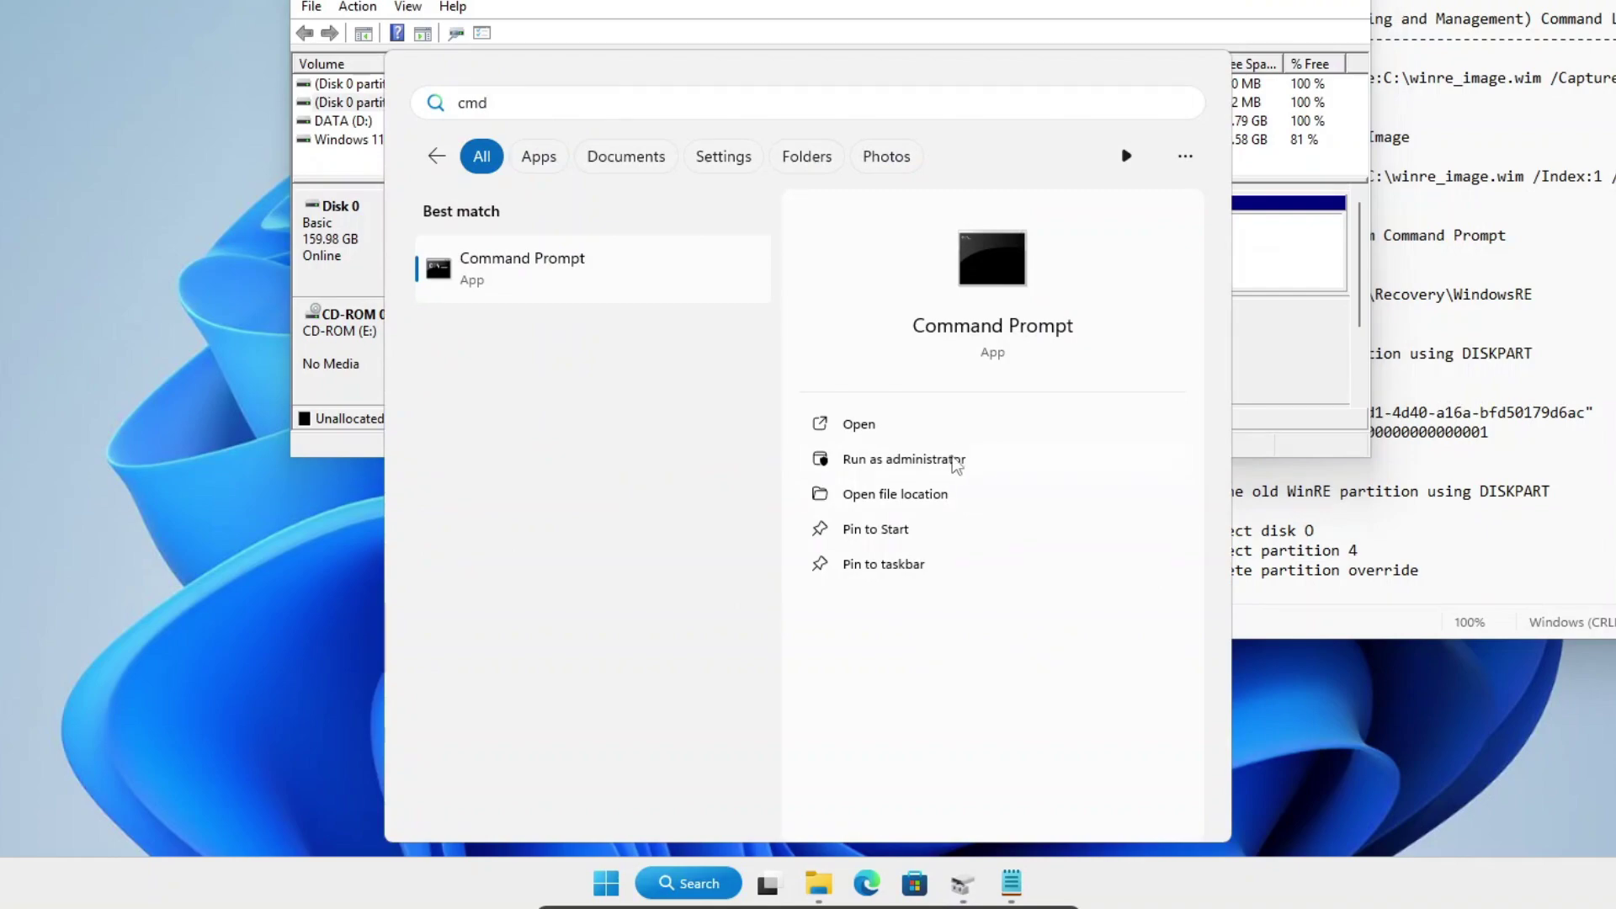
left_click(956, 462)
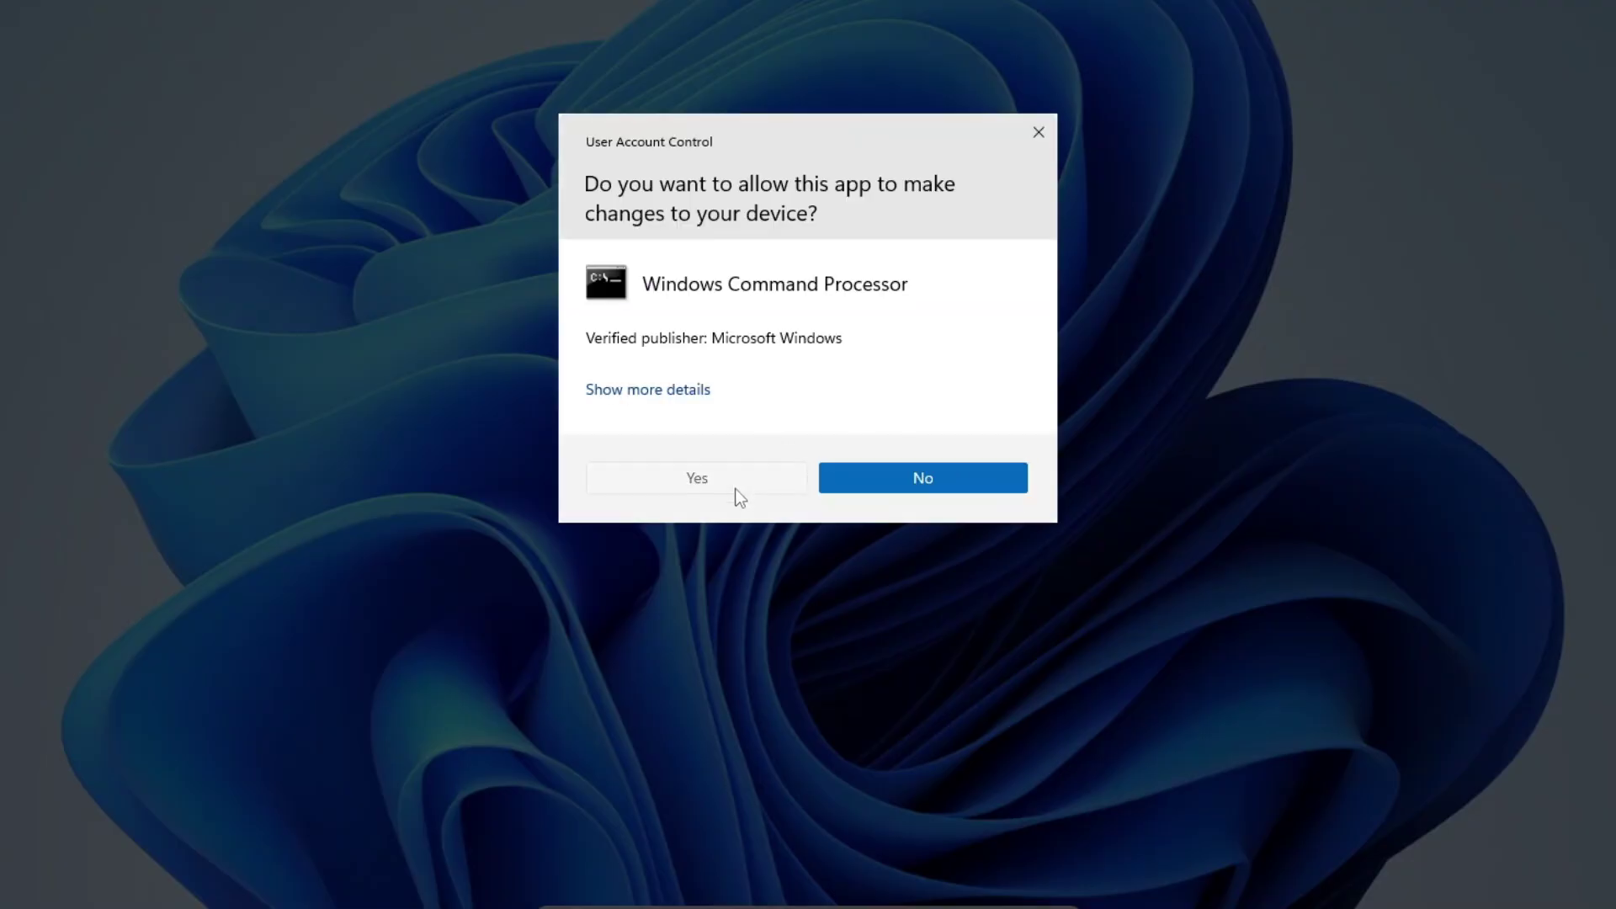
left_click(734, 478)
left_click_drag(471, 78, 789, 303)
left_click_drag(789, 192, 406, 24)
left_click_drag(926, 303, 918, 373)
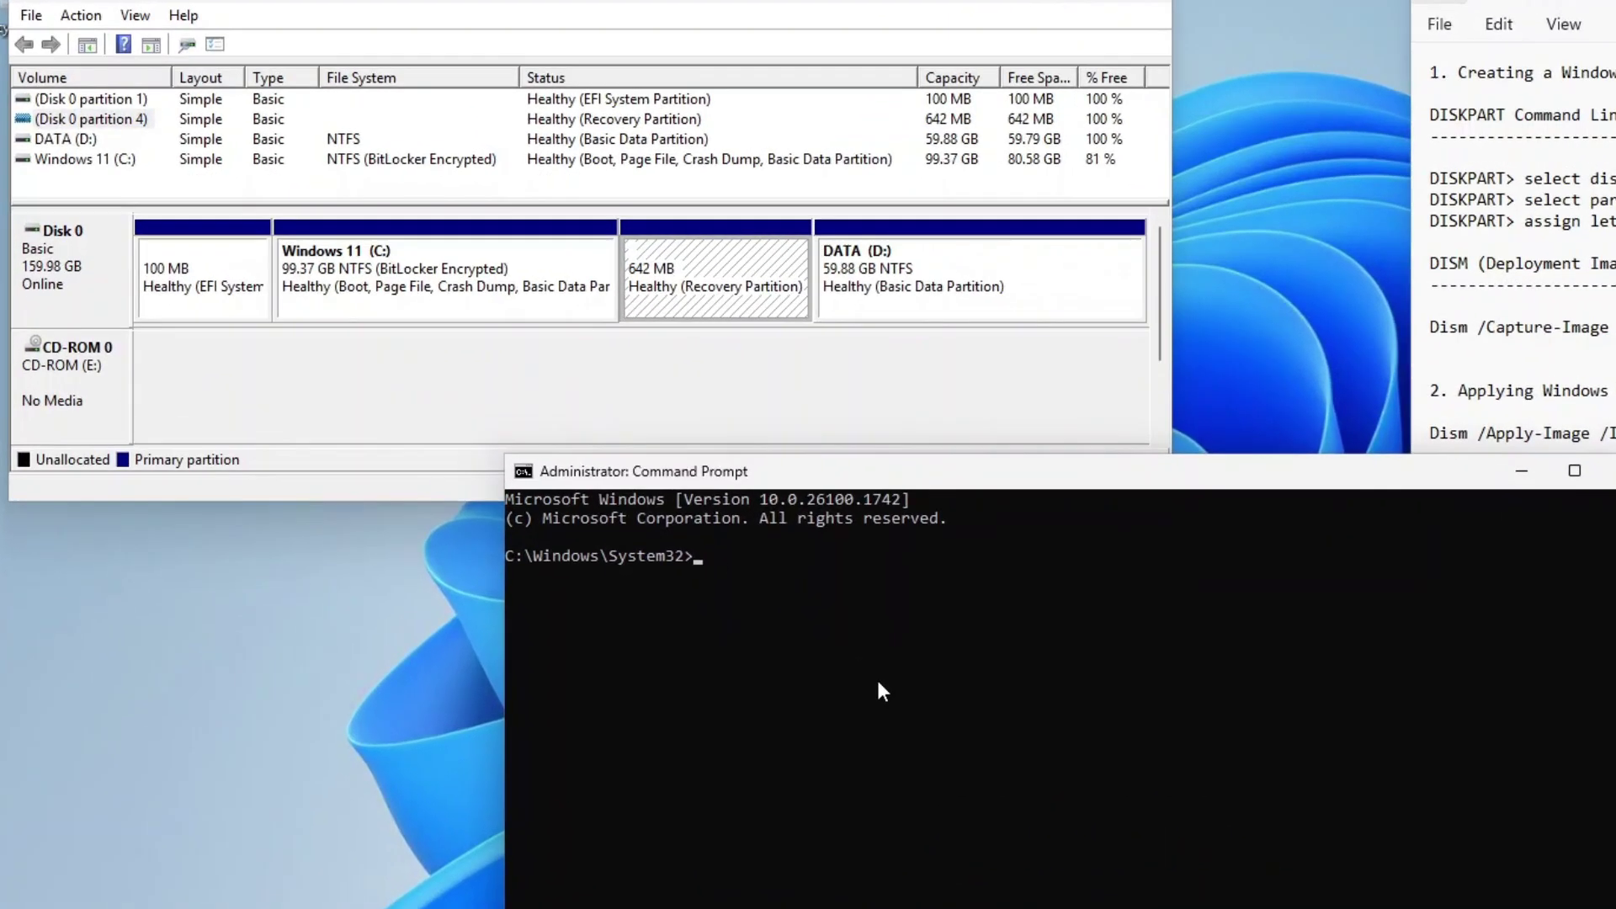
Step: In diskpart, select disk 0 partition 4, assign it letter O, and exit
type("diskpart")
key("Return")
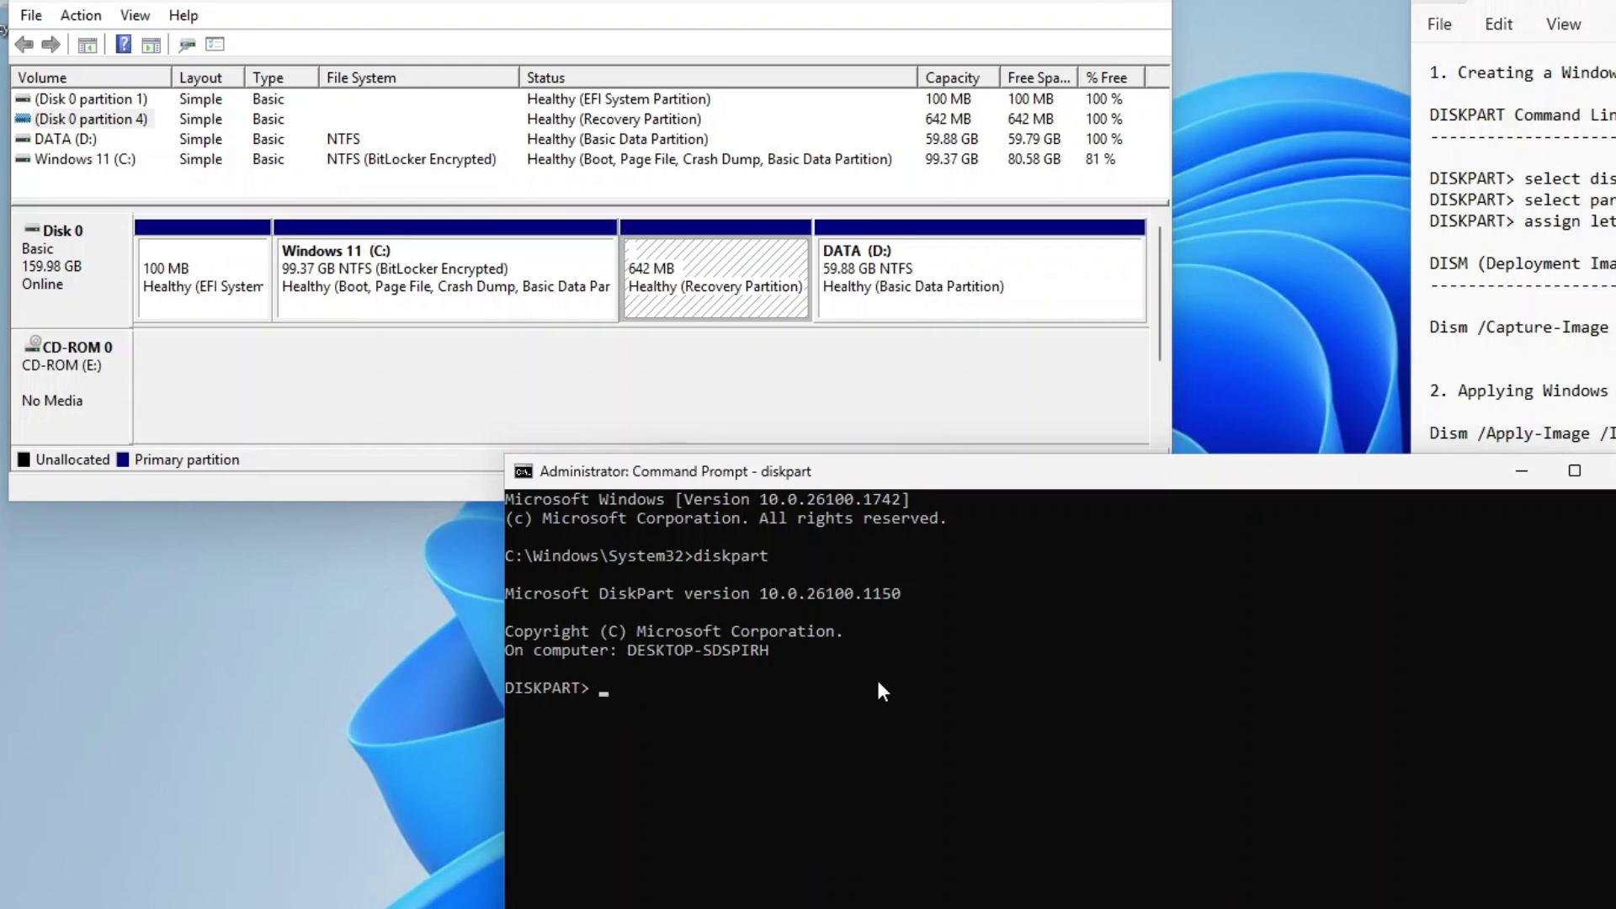
type("select disk 0")
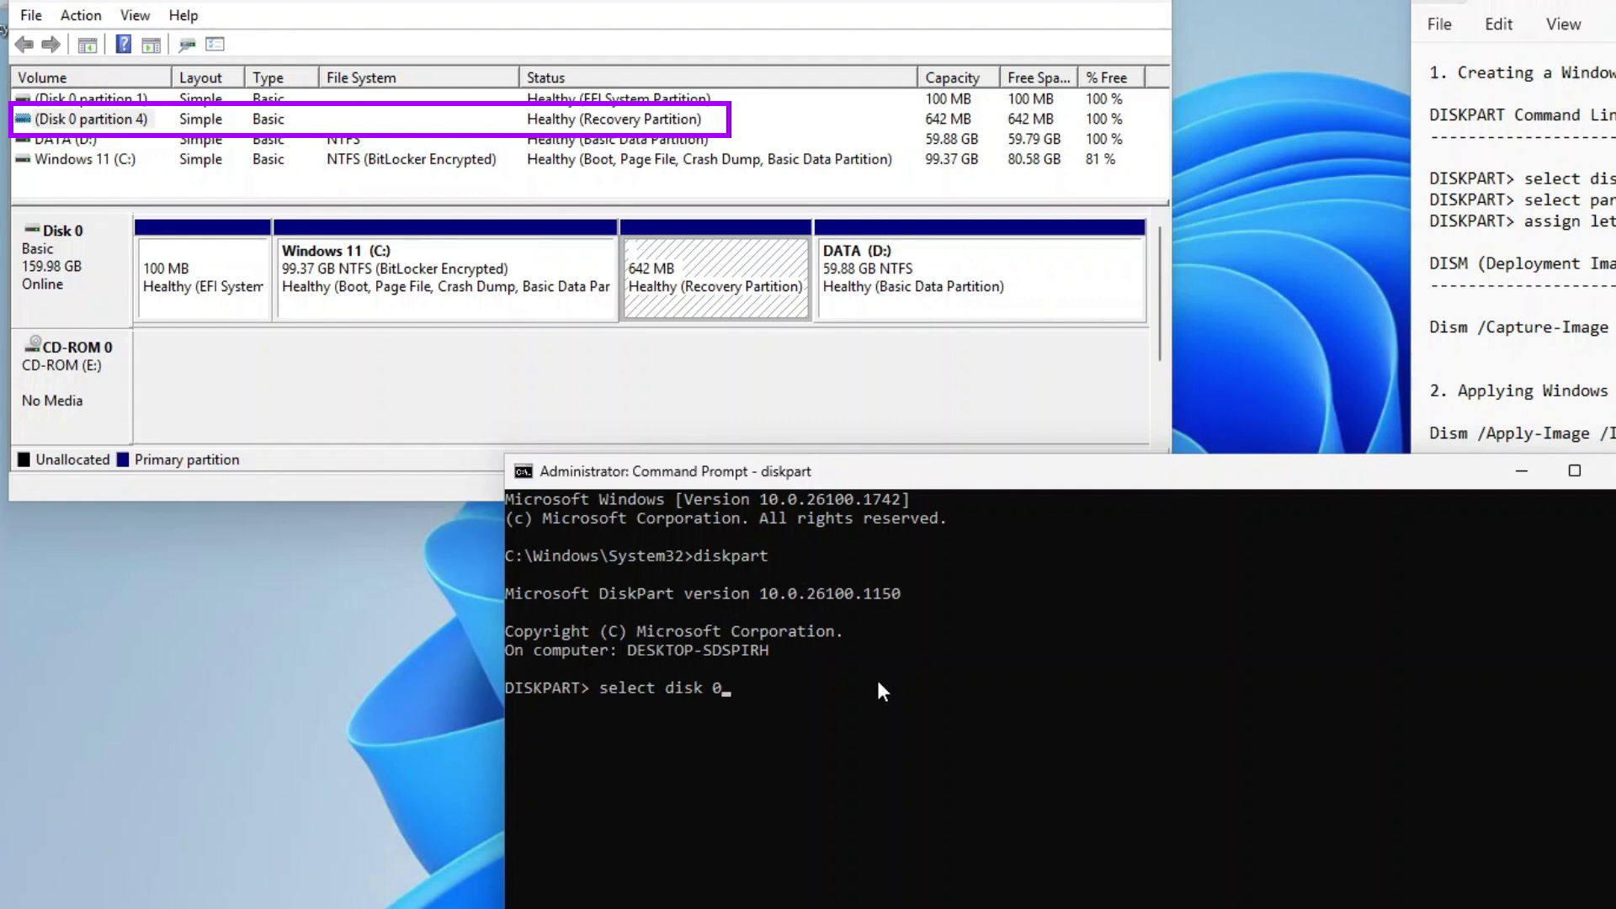
key("Return")
type("select partition")
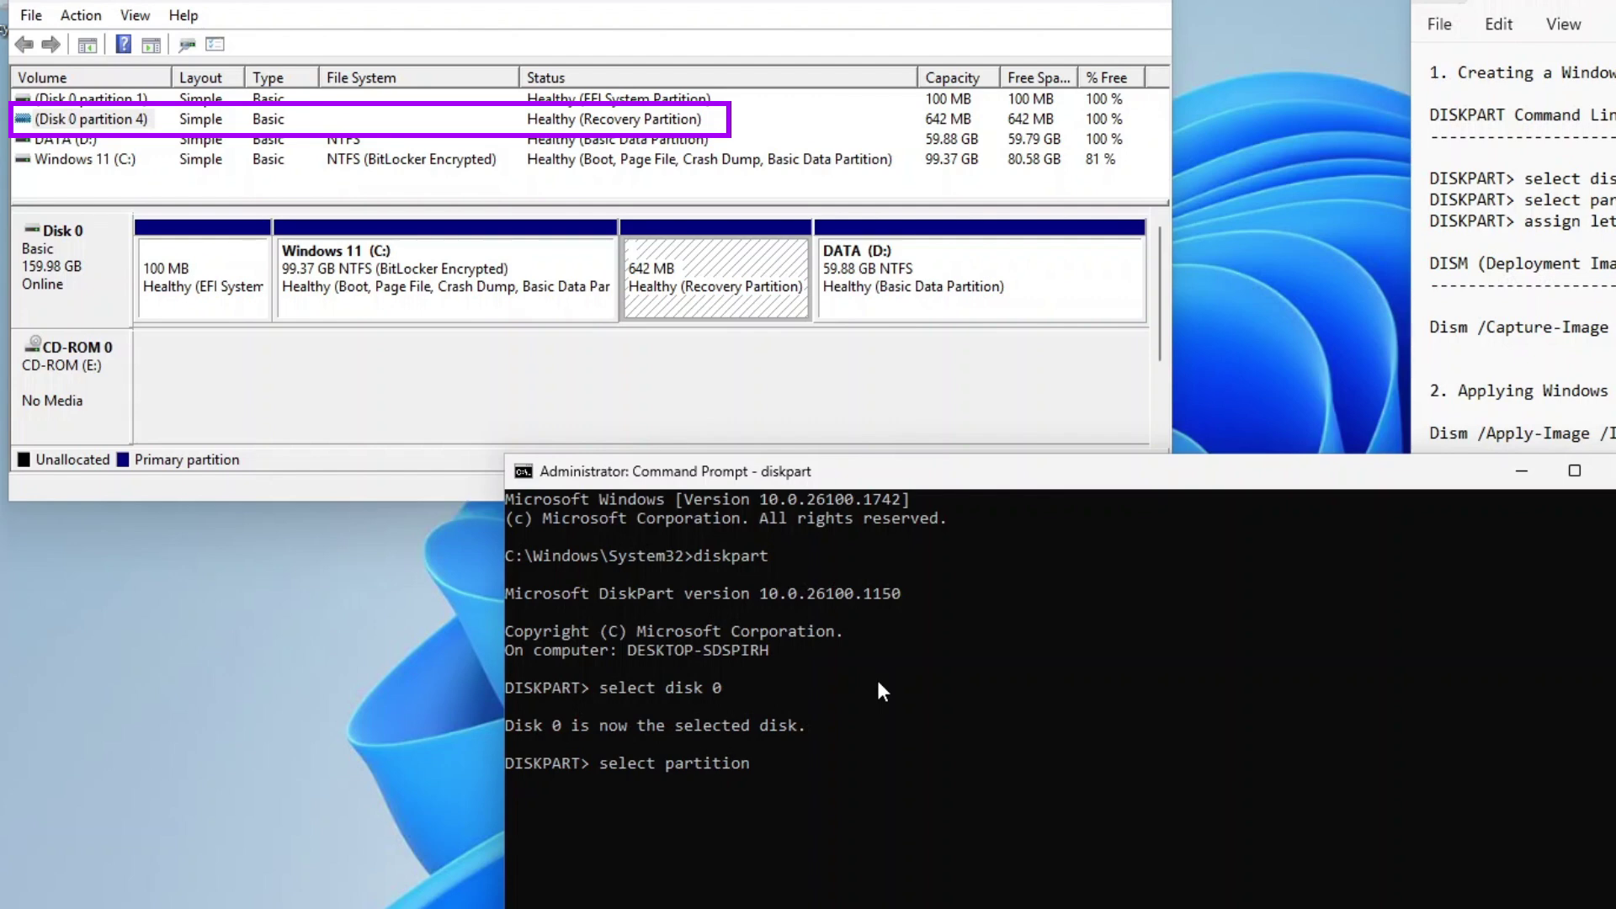
type(" 4")
key("Return")
type("assign letter=")
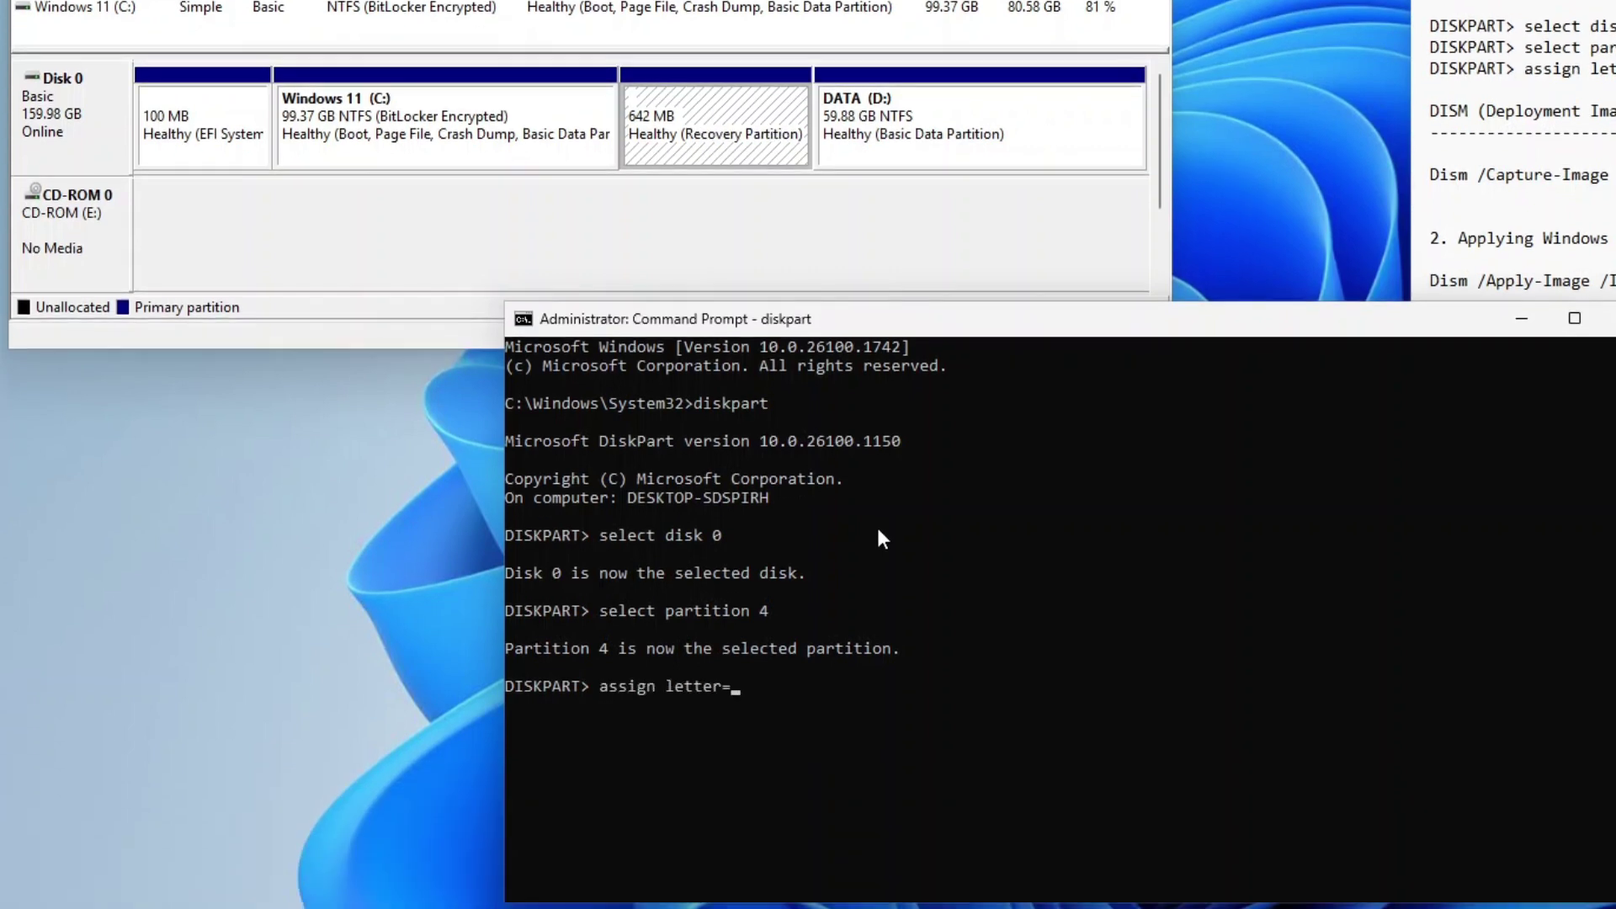
type("O")
key("Return")
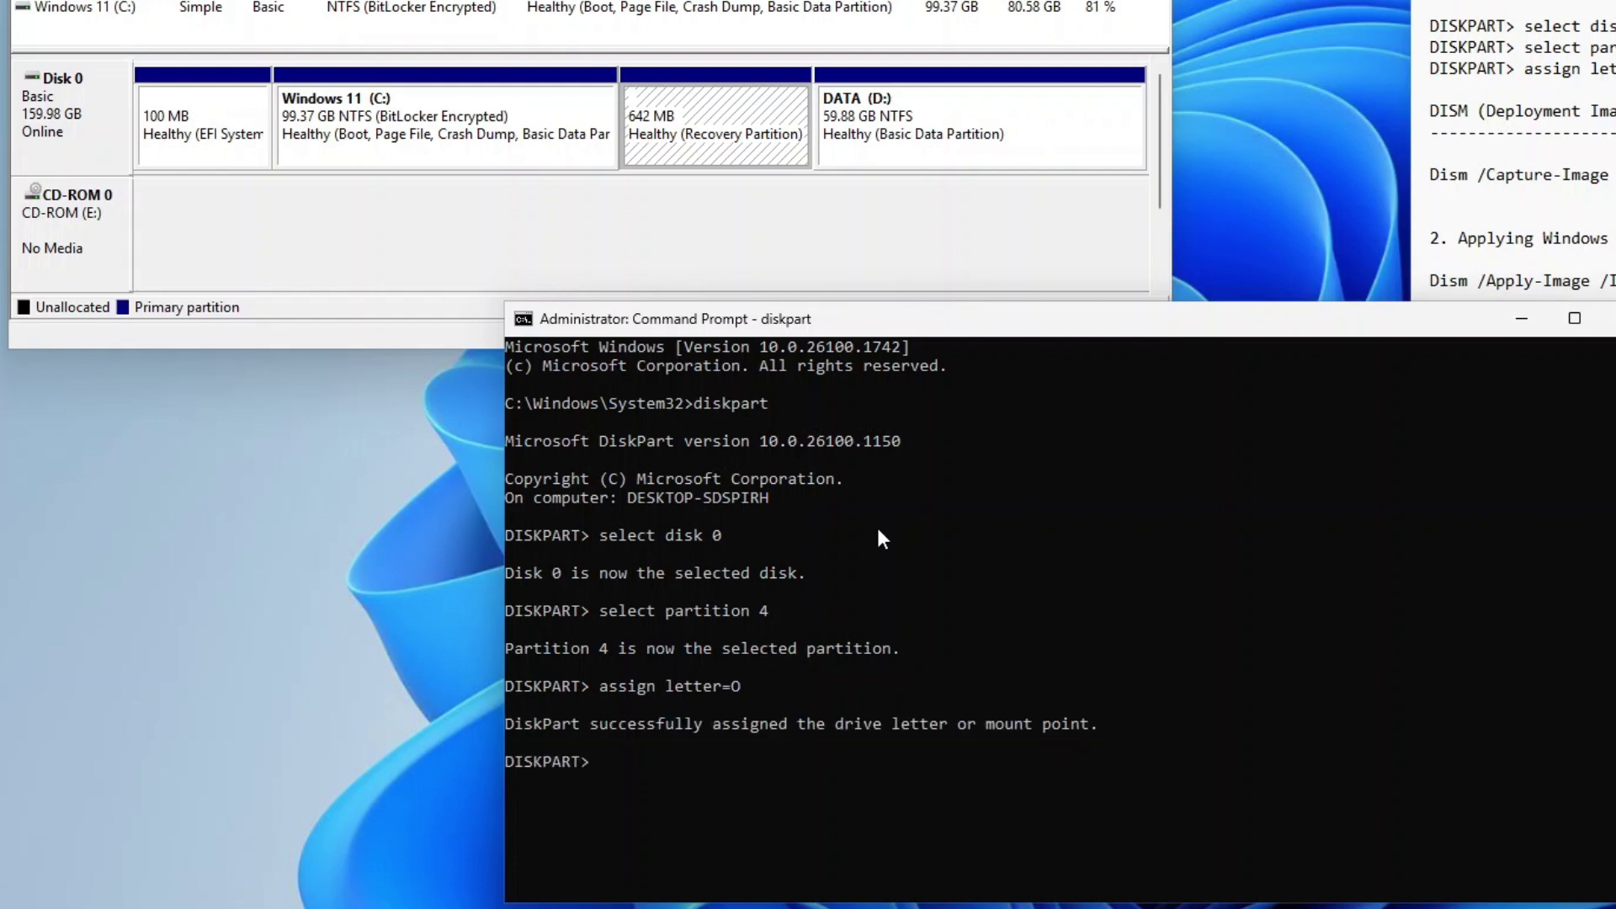
type("exit")
key("Return")
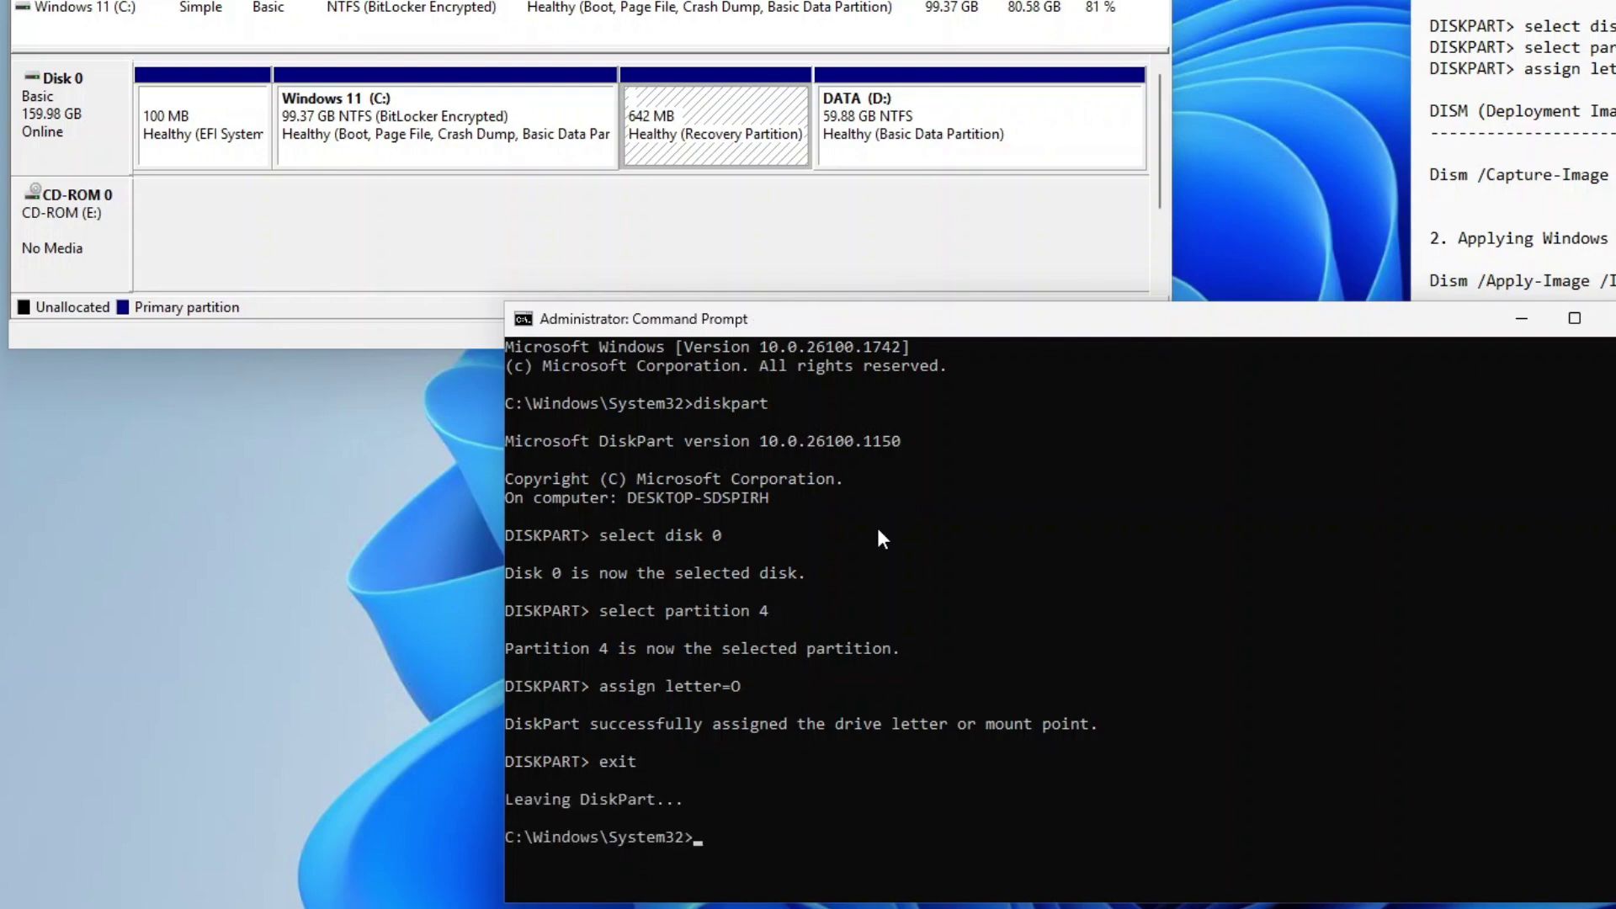
left_click(878, 530)
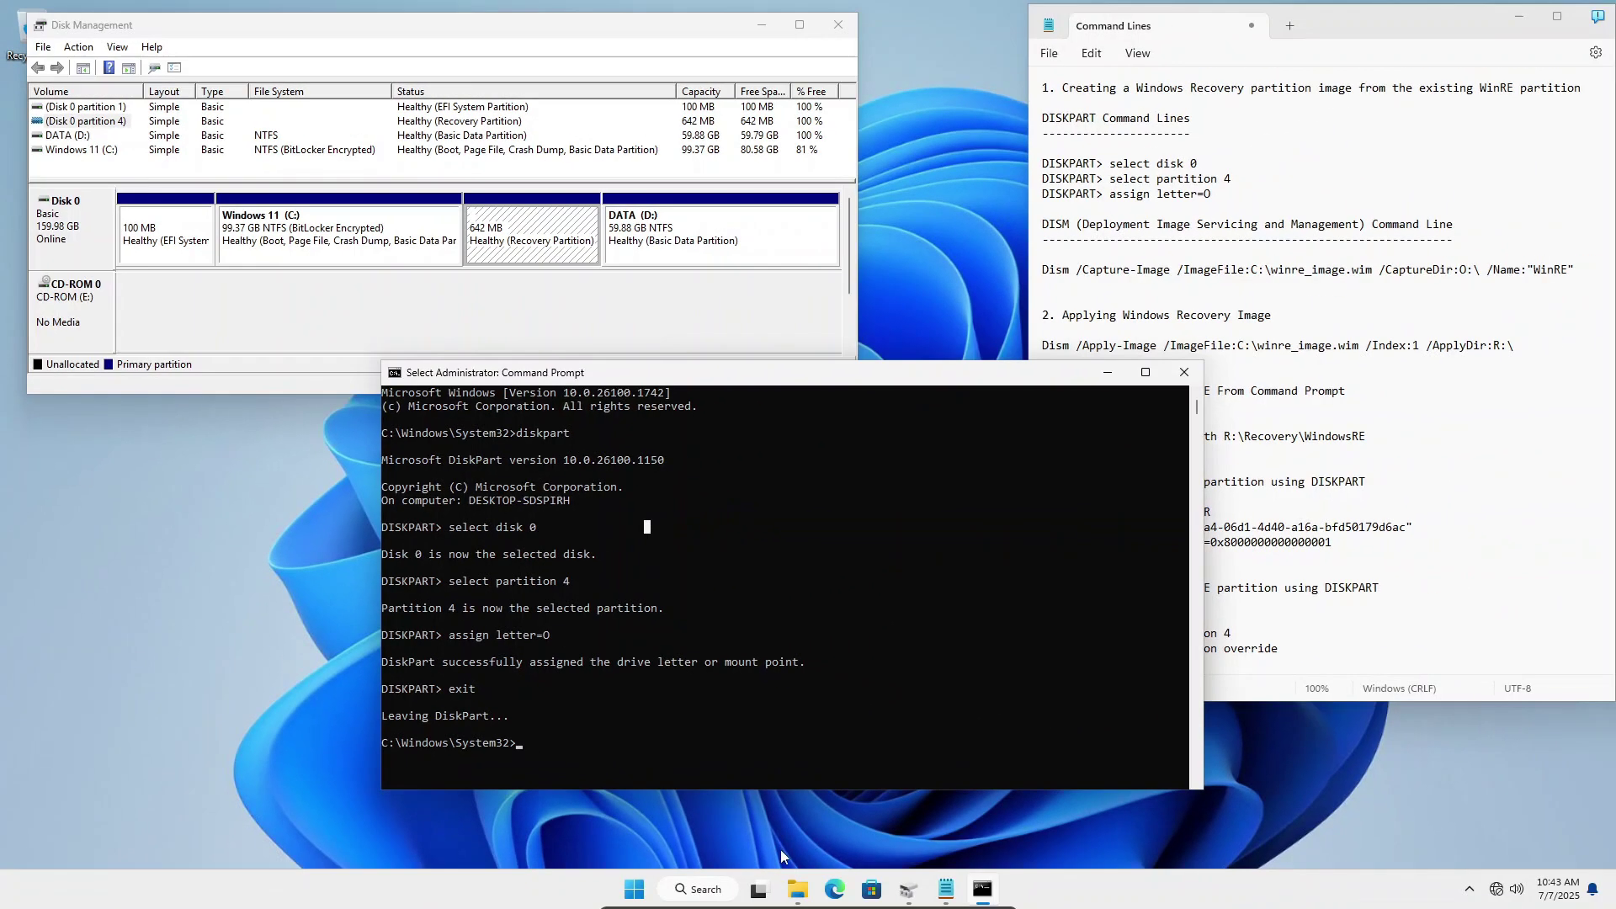
left_click(797, 888)
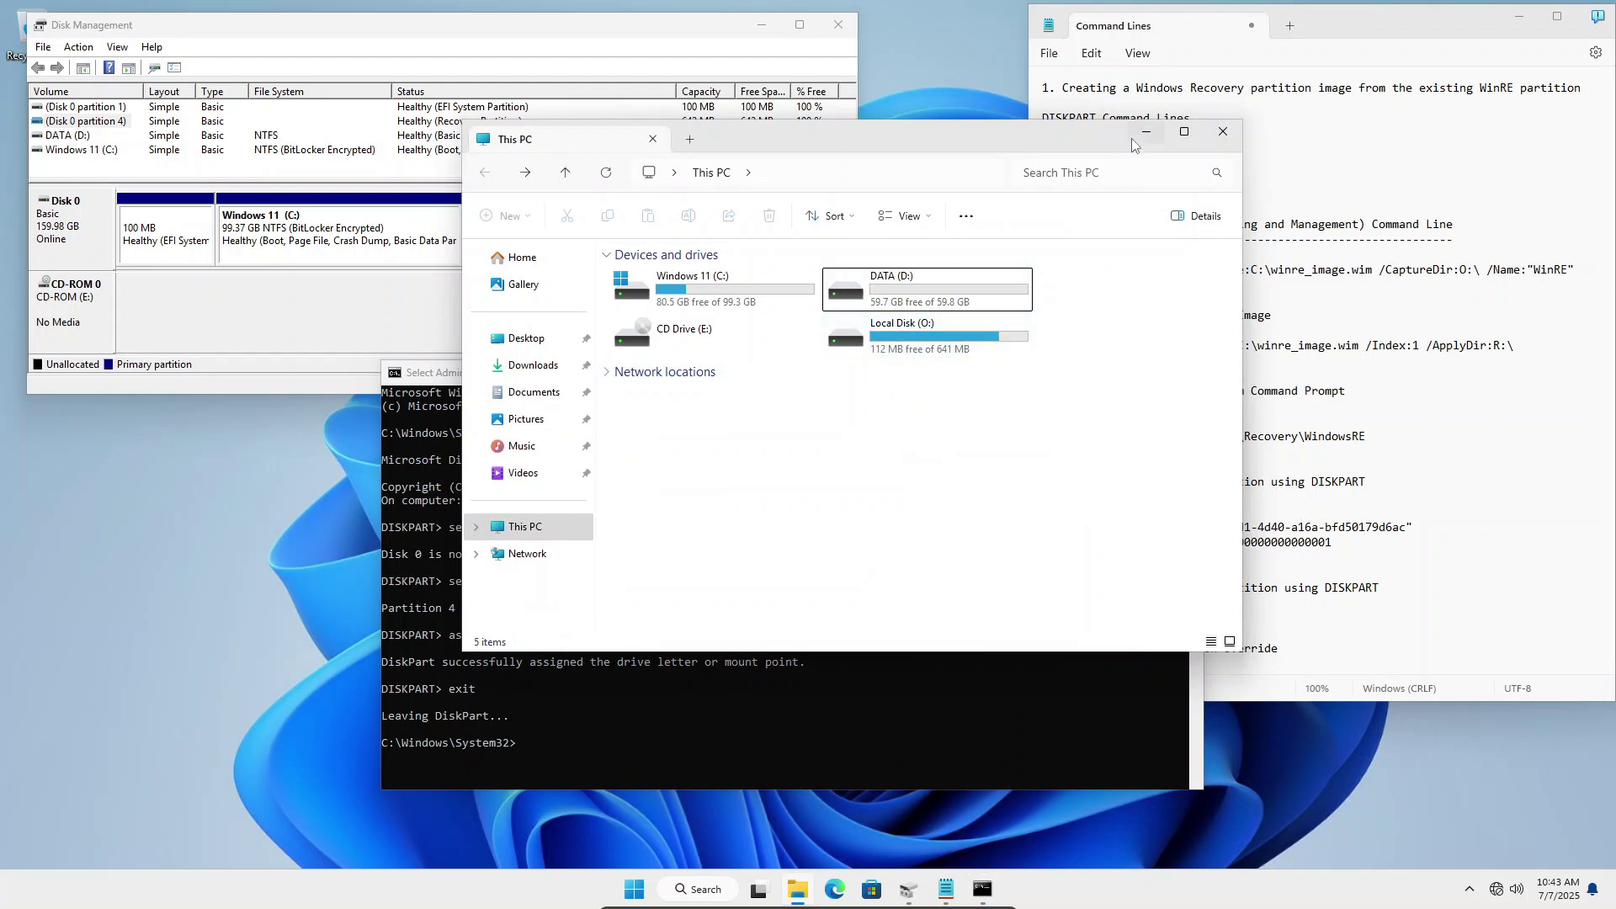
left_click(1223, 132)
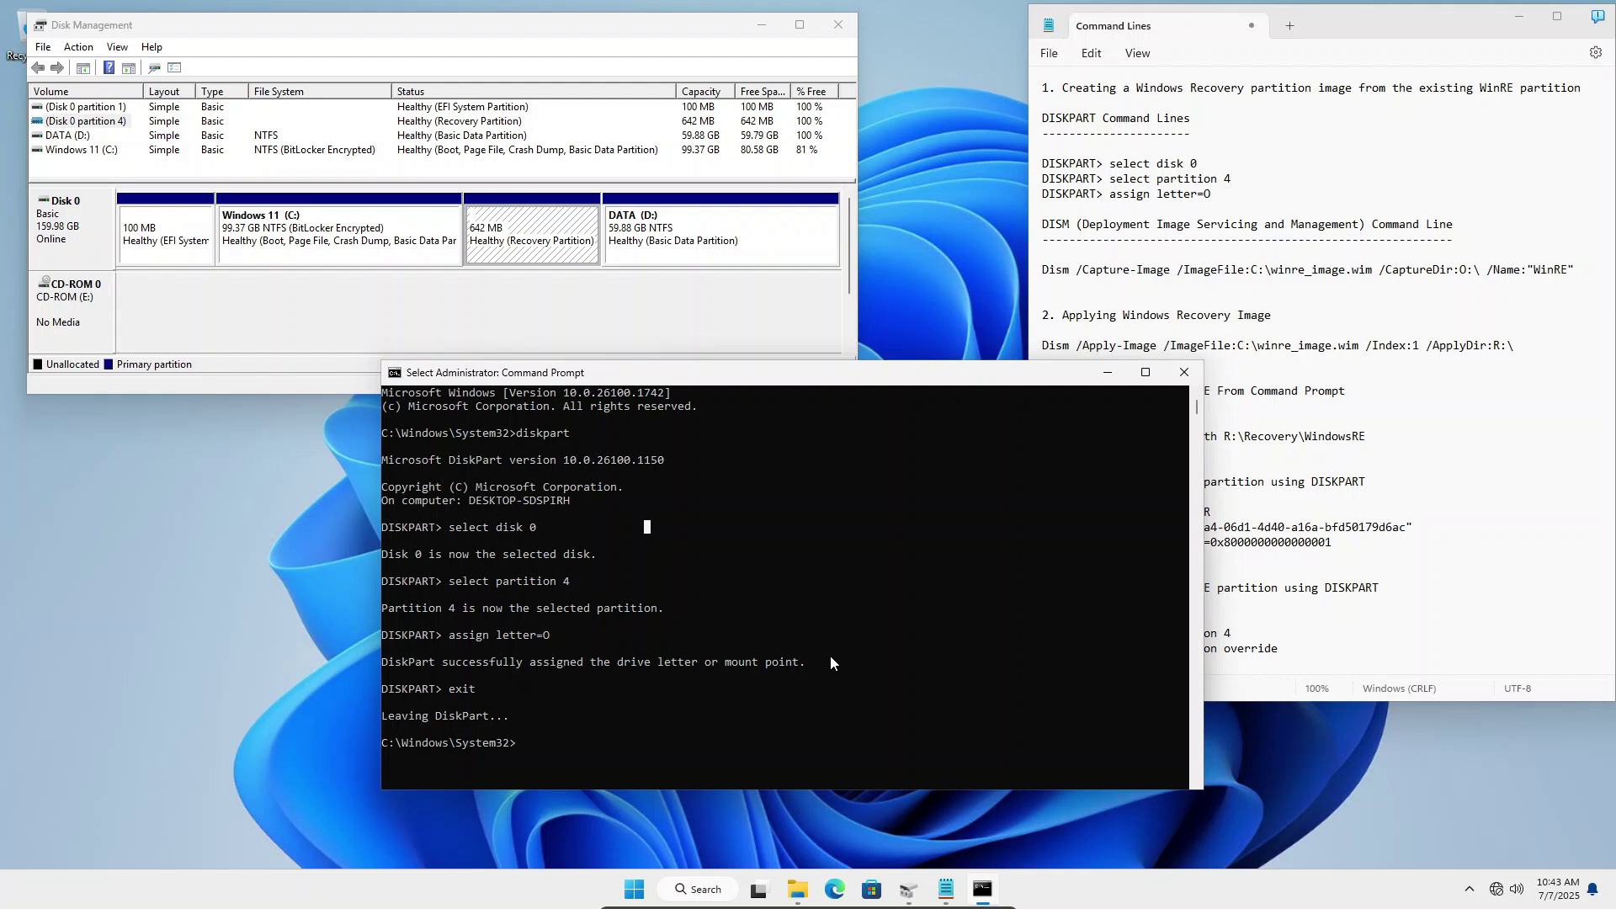
scroll(831, 645, "down", 3)
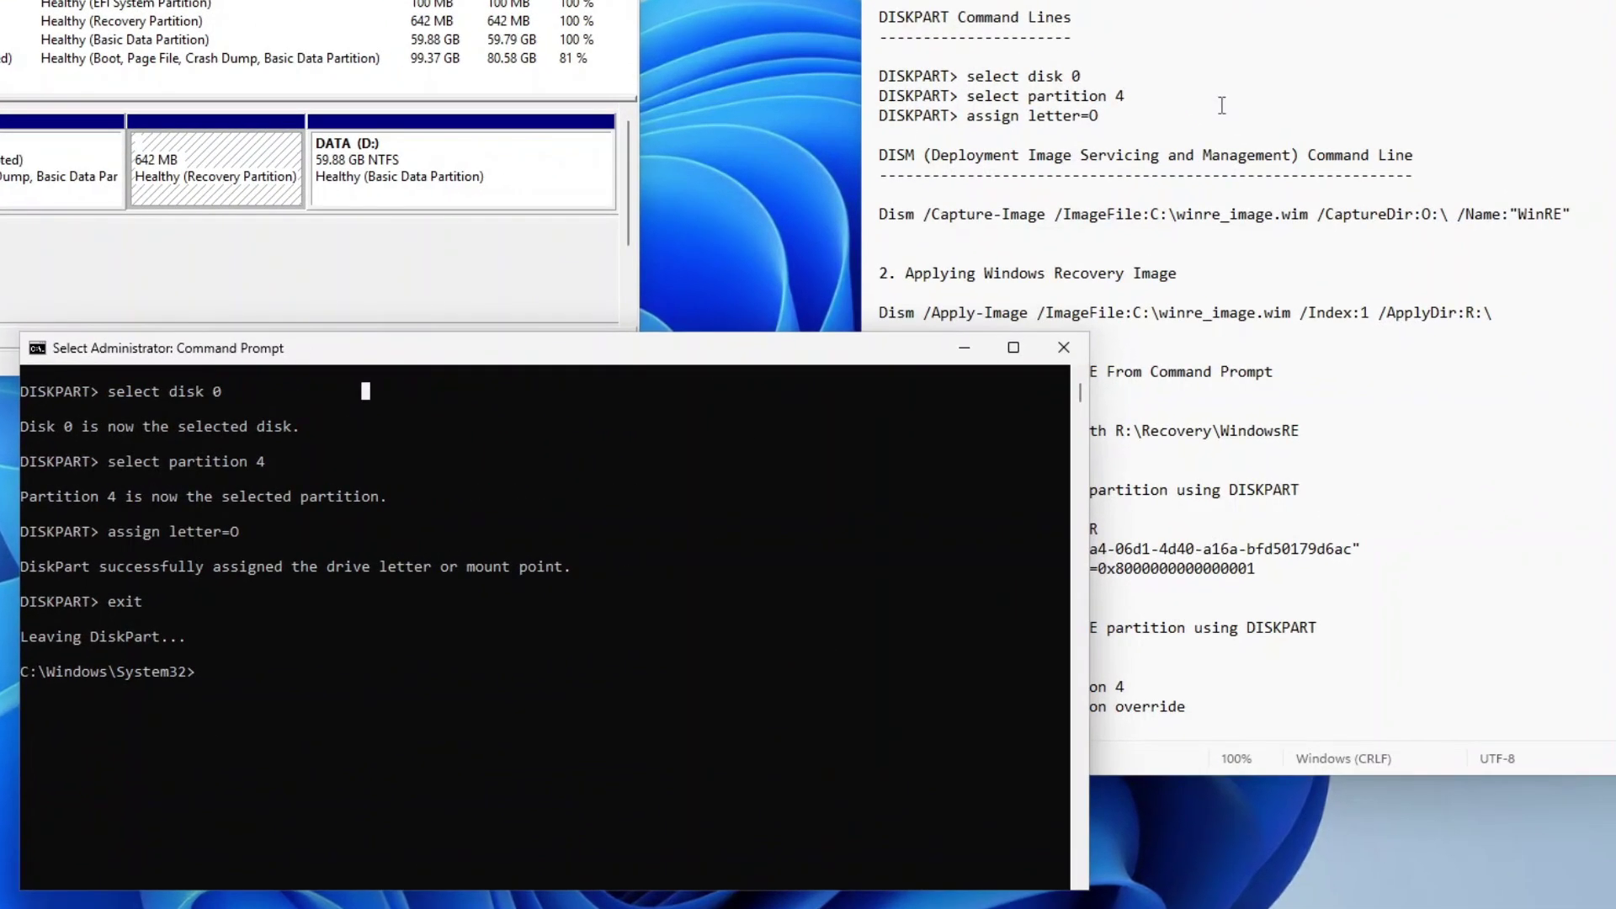
Step: Copy the Dism /Capture-Image line from the notes and run it to create C:\winre_image.wim
left_click(1030, 276)
triple_click(867, 216)
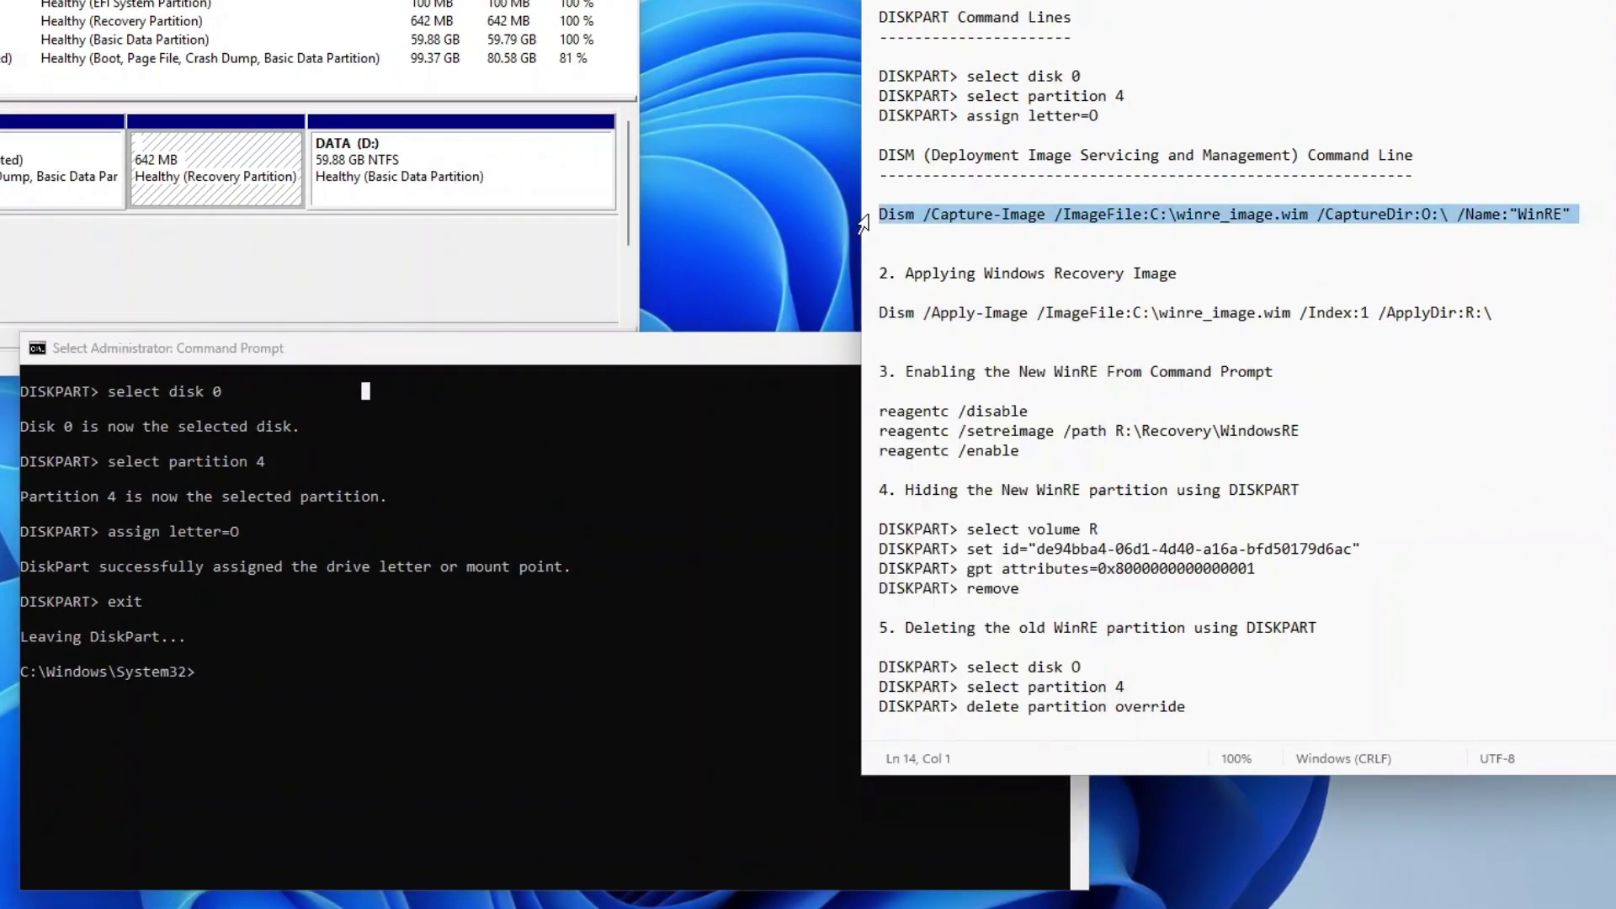
right_click(1055, 216)
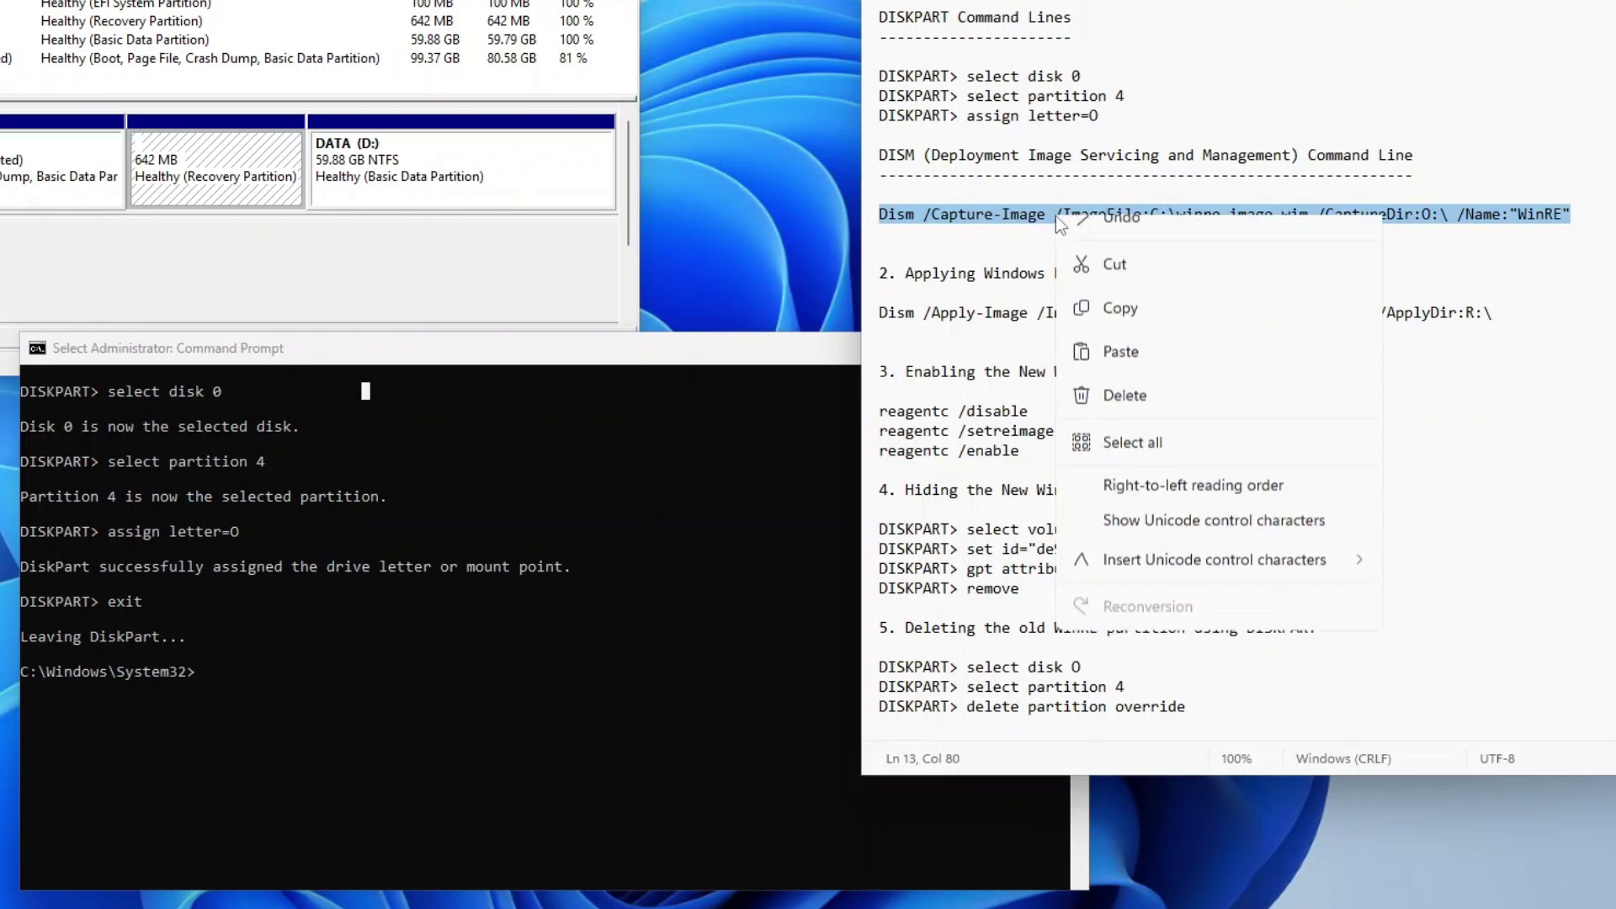
left_click(1121, 308)
left_click(709, 360)
left_click(310, 698)
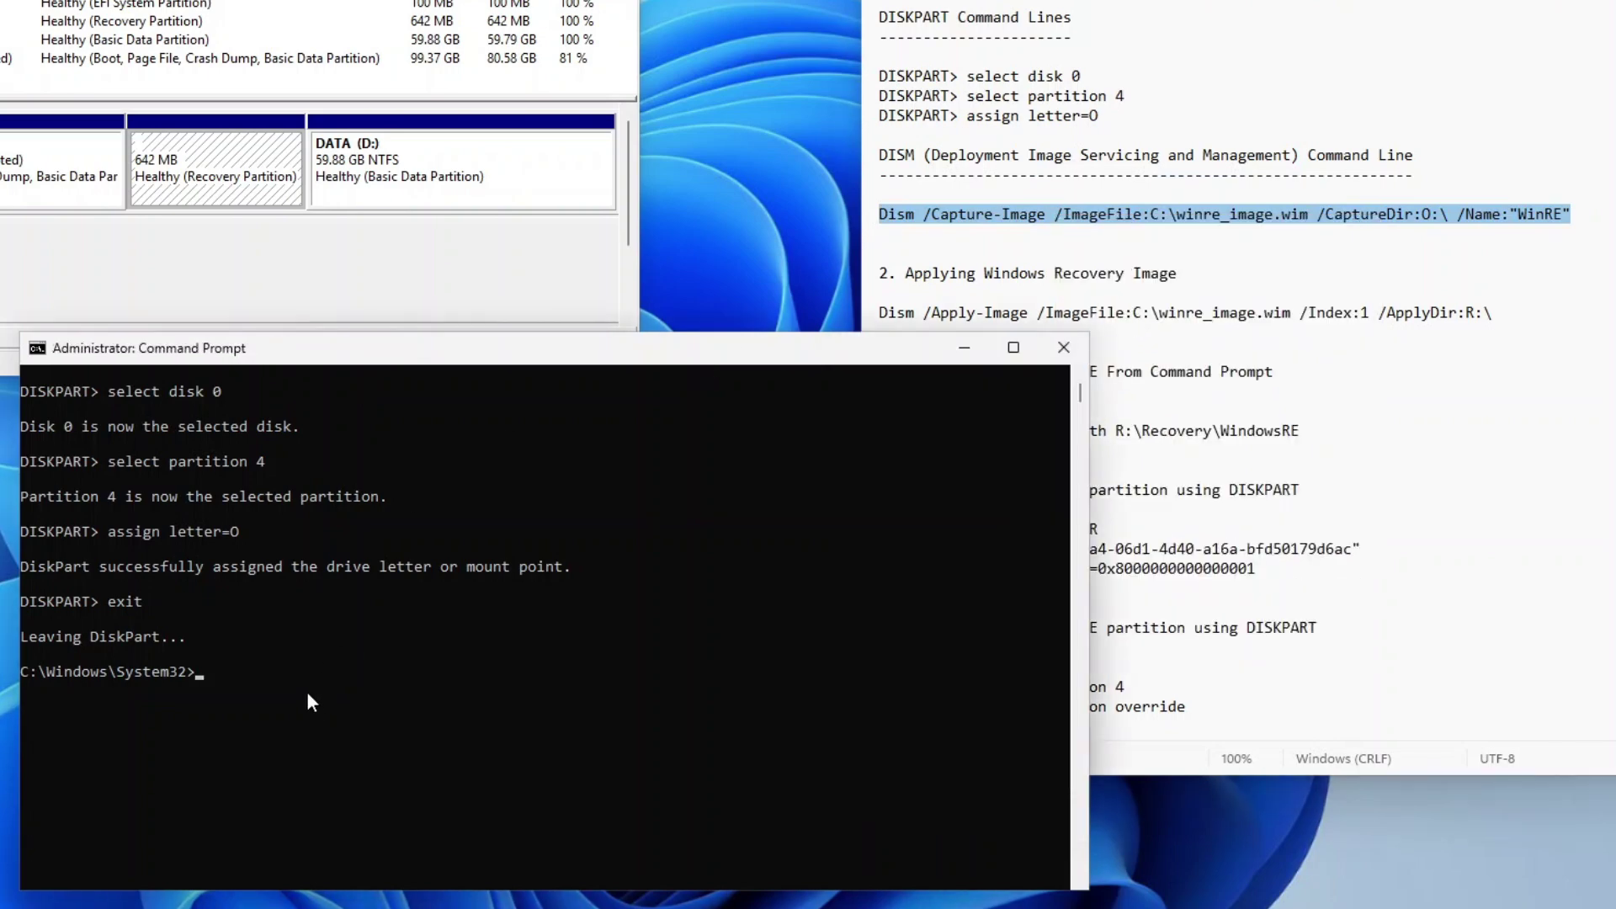
right_click(306, 690)
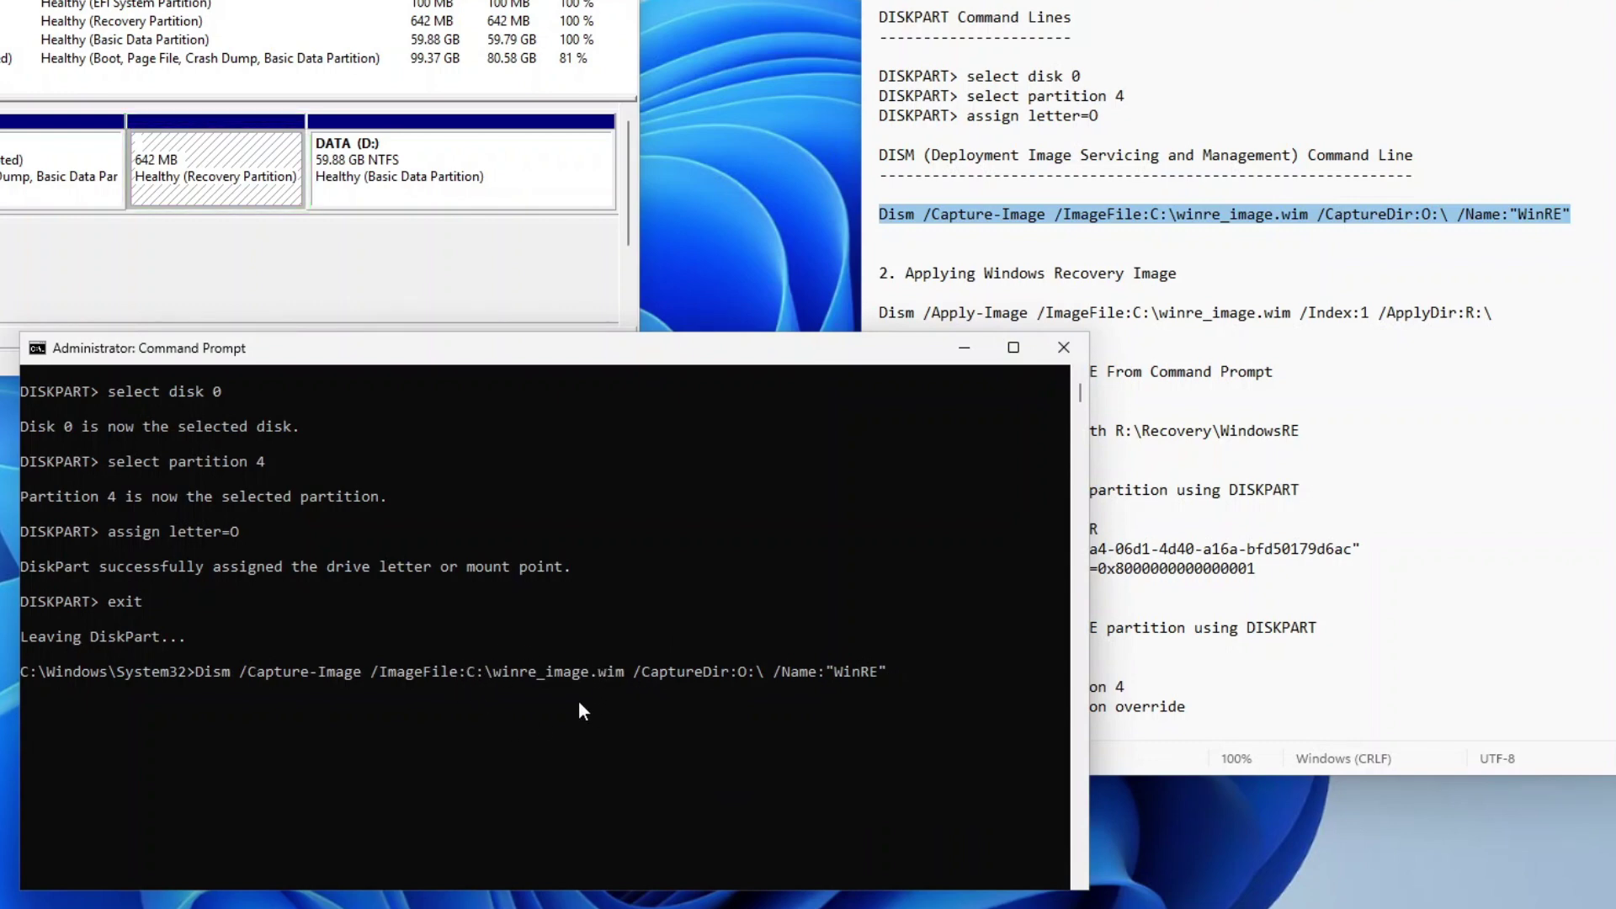
key("Return")
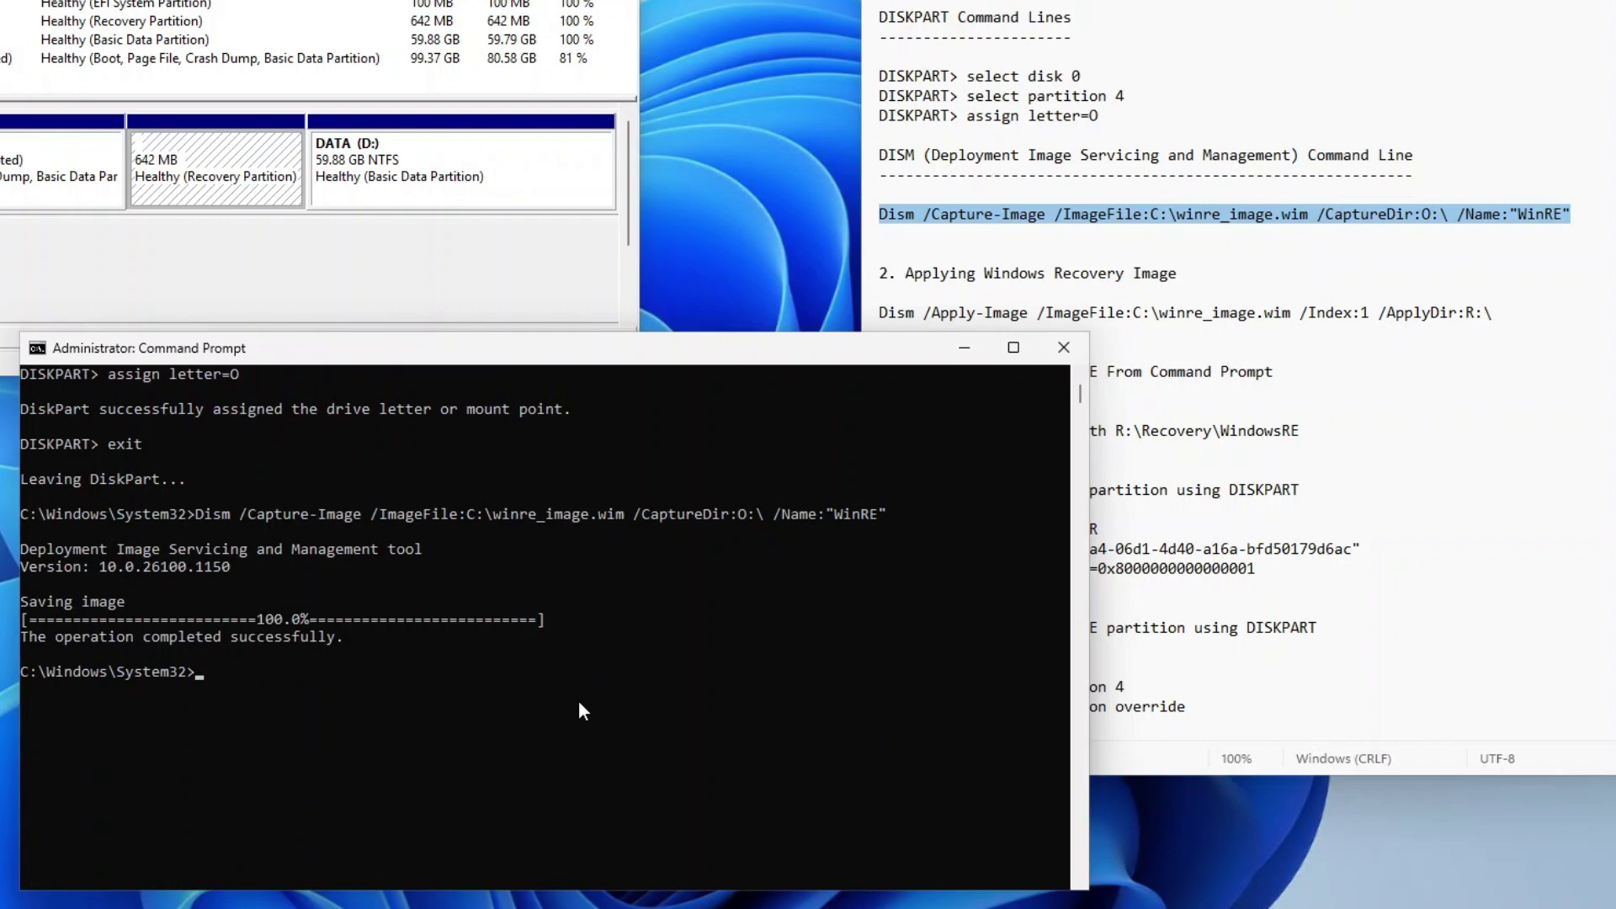
Step: Confirm winre_image.wim (522,069 KB) exists on Windows 11 (C:), then return to Disk Management
left_click(556, 859)
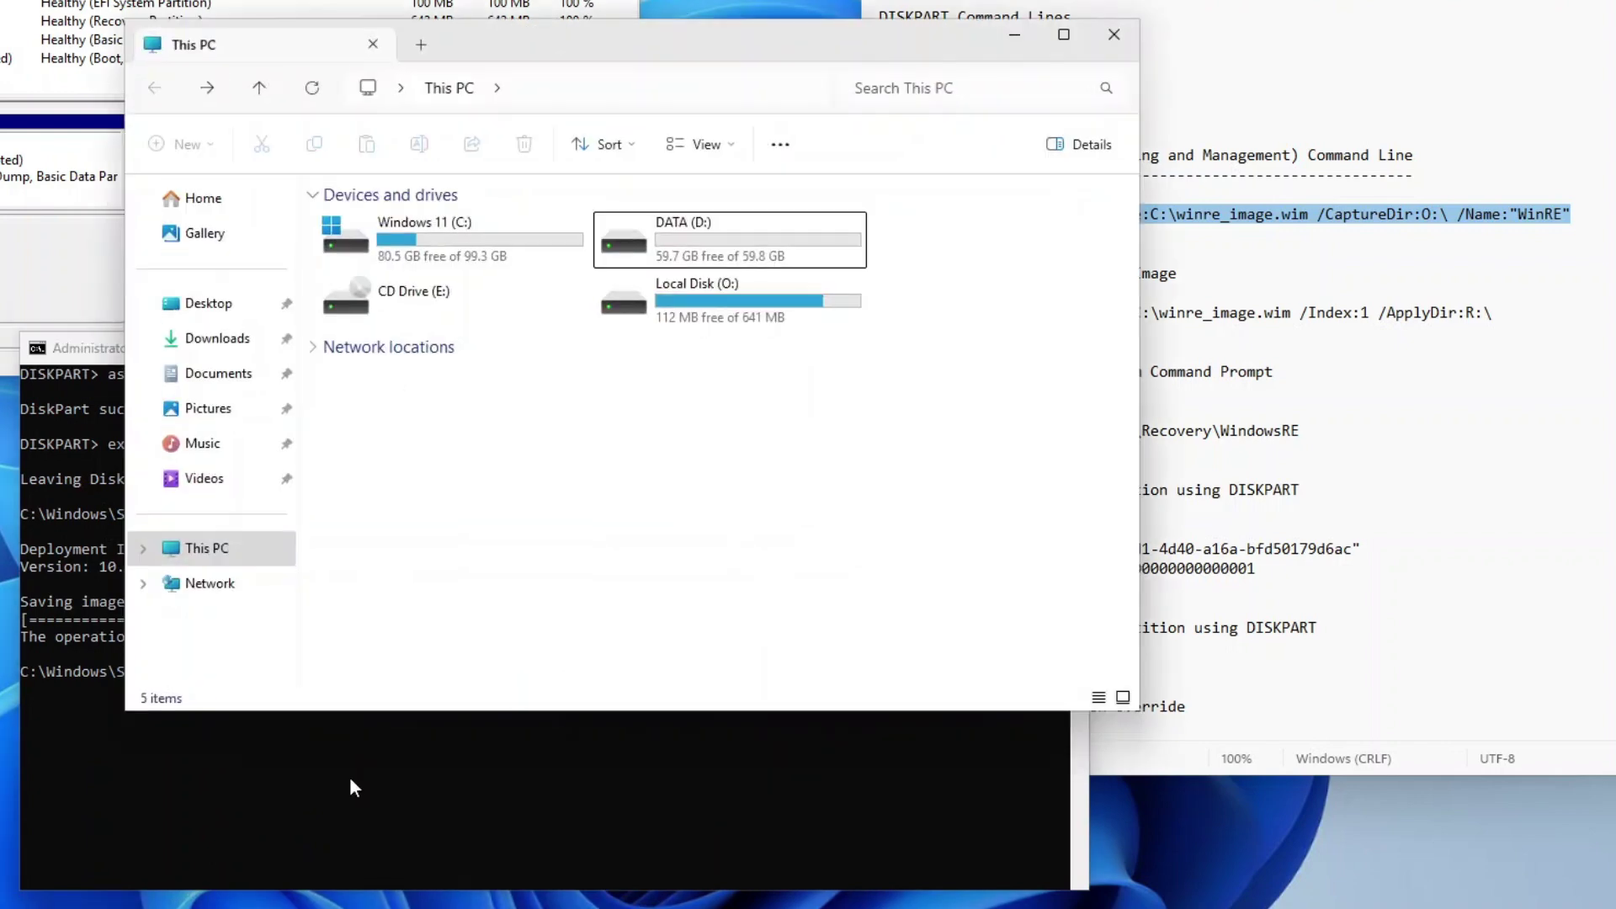
double_click(476, 250)
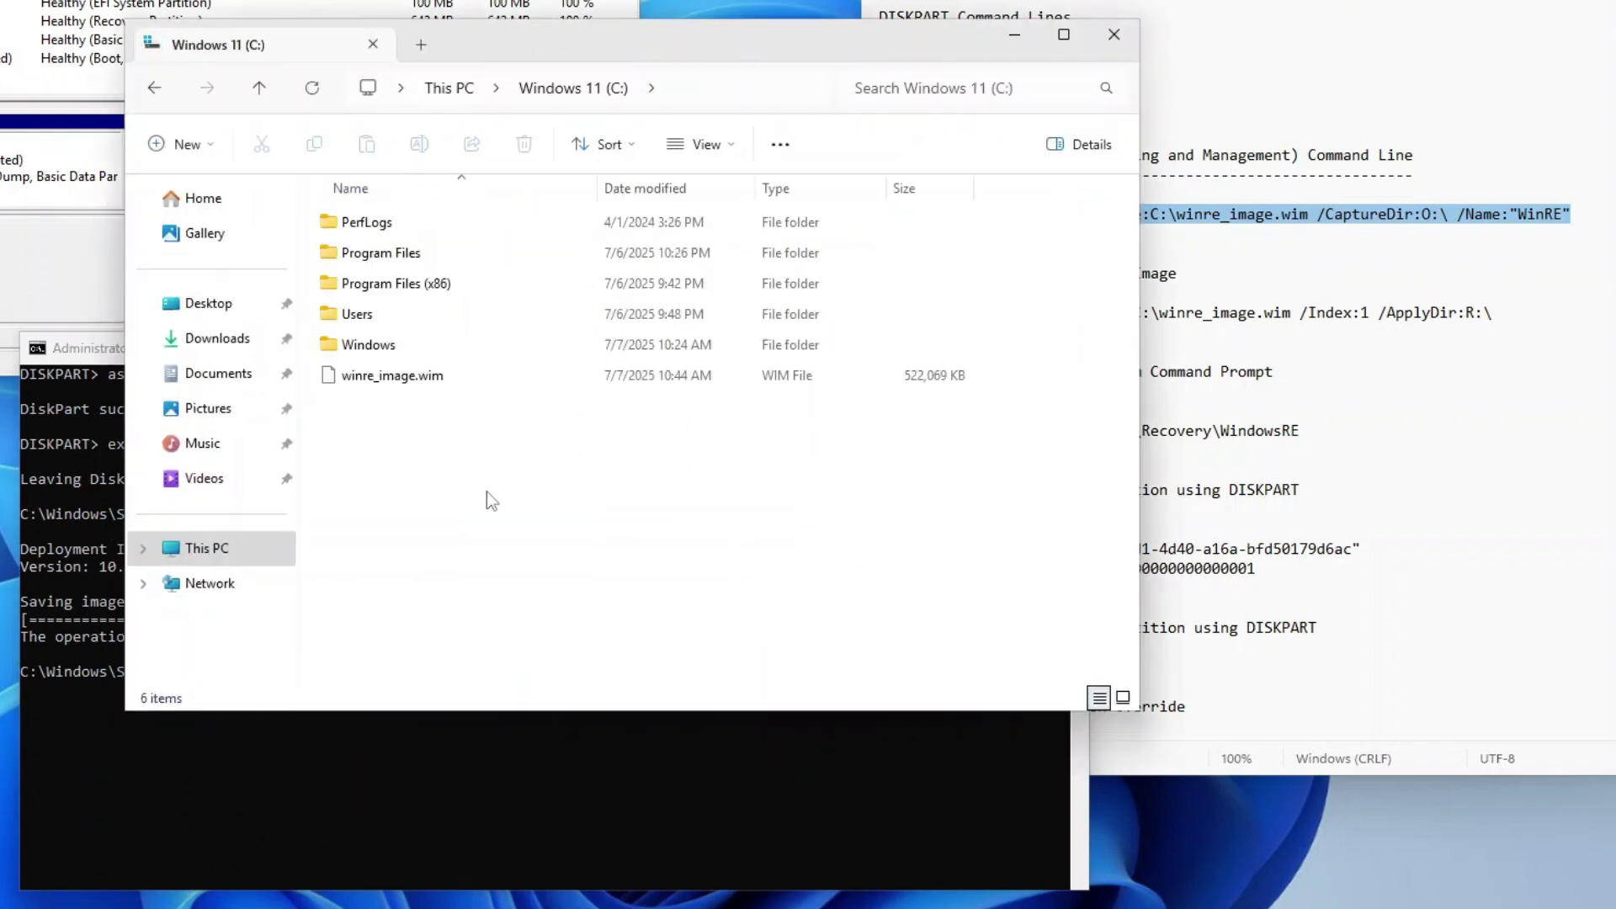
left_click(349, 378)
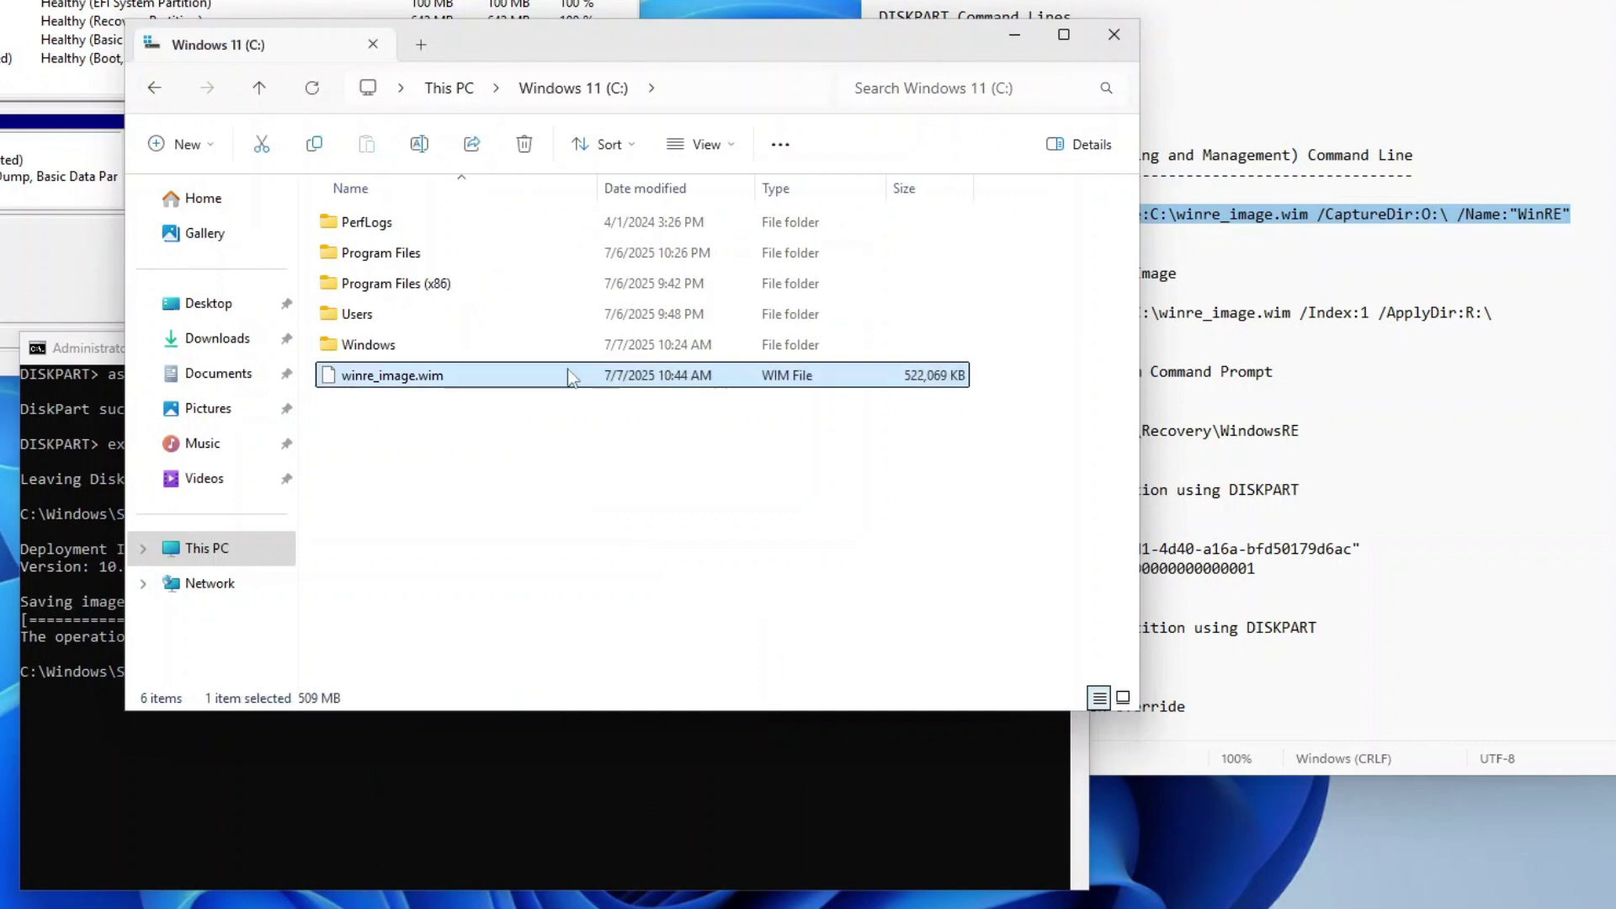
left_click(479, 457)
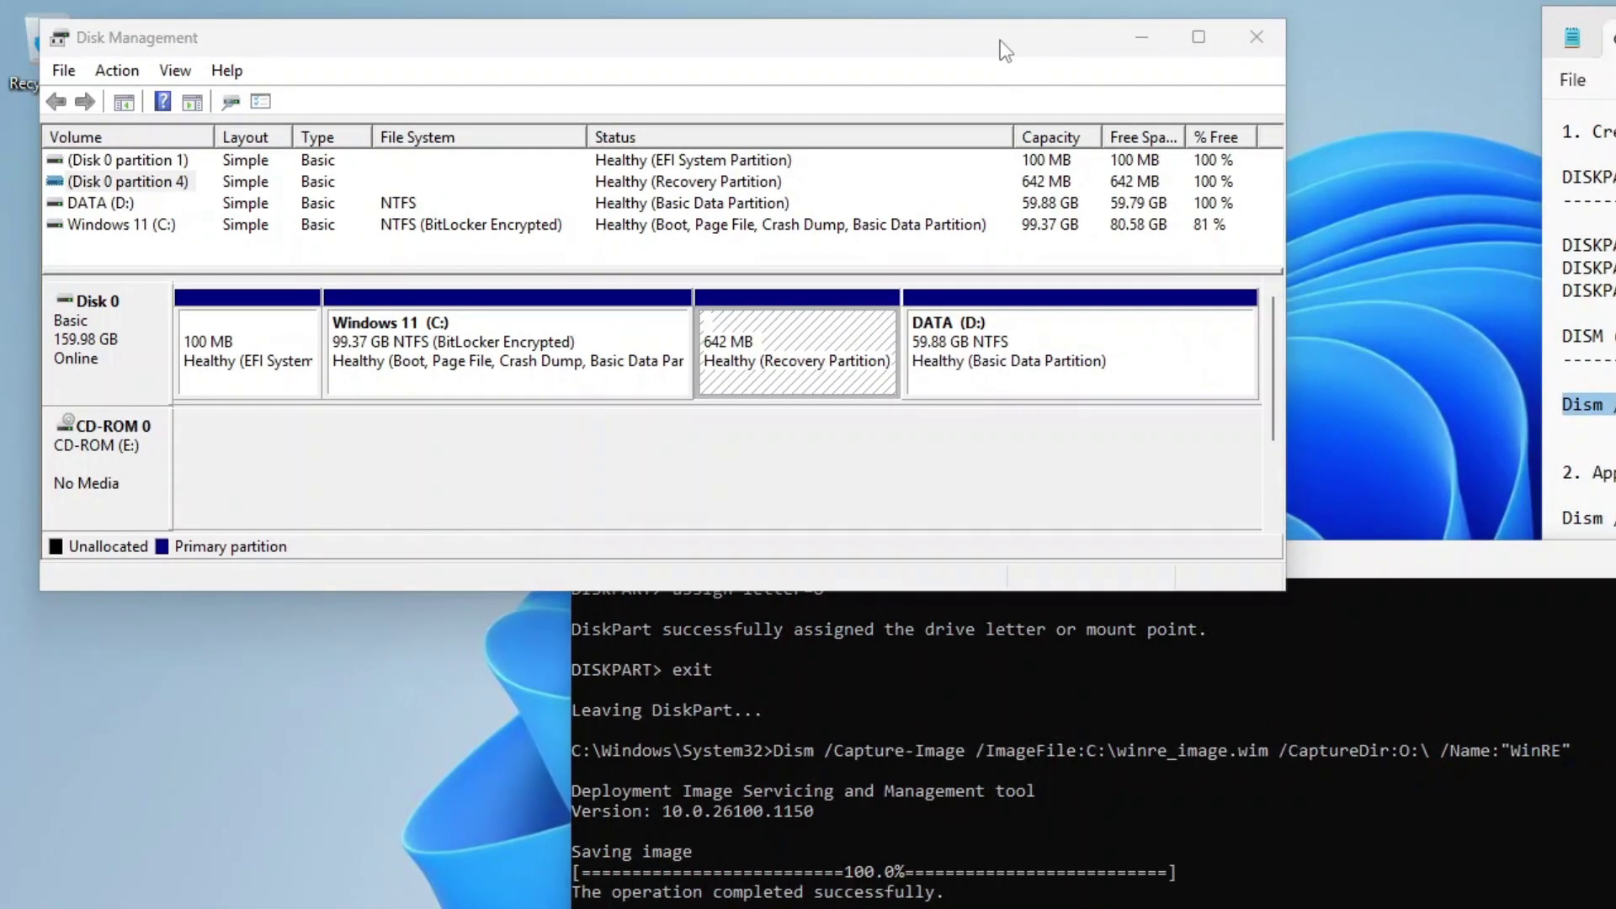
left_click(1000, 39)
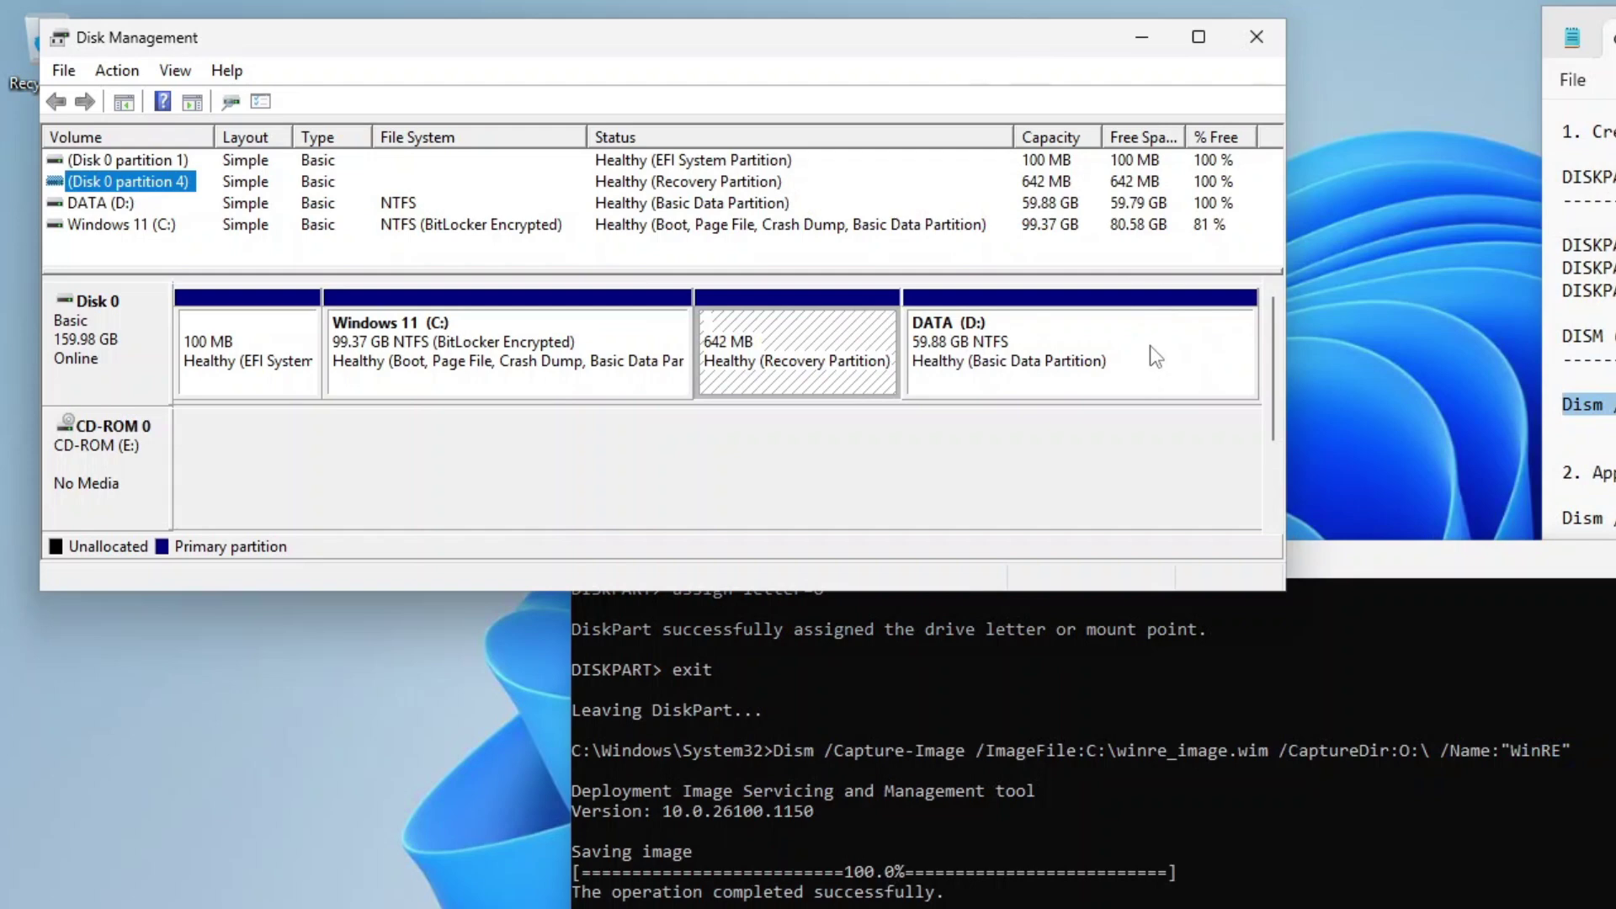
Step: Shrink the DATA (D:) volume by 642 MB
left_click(1150, 345)
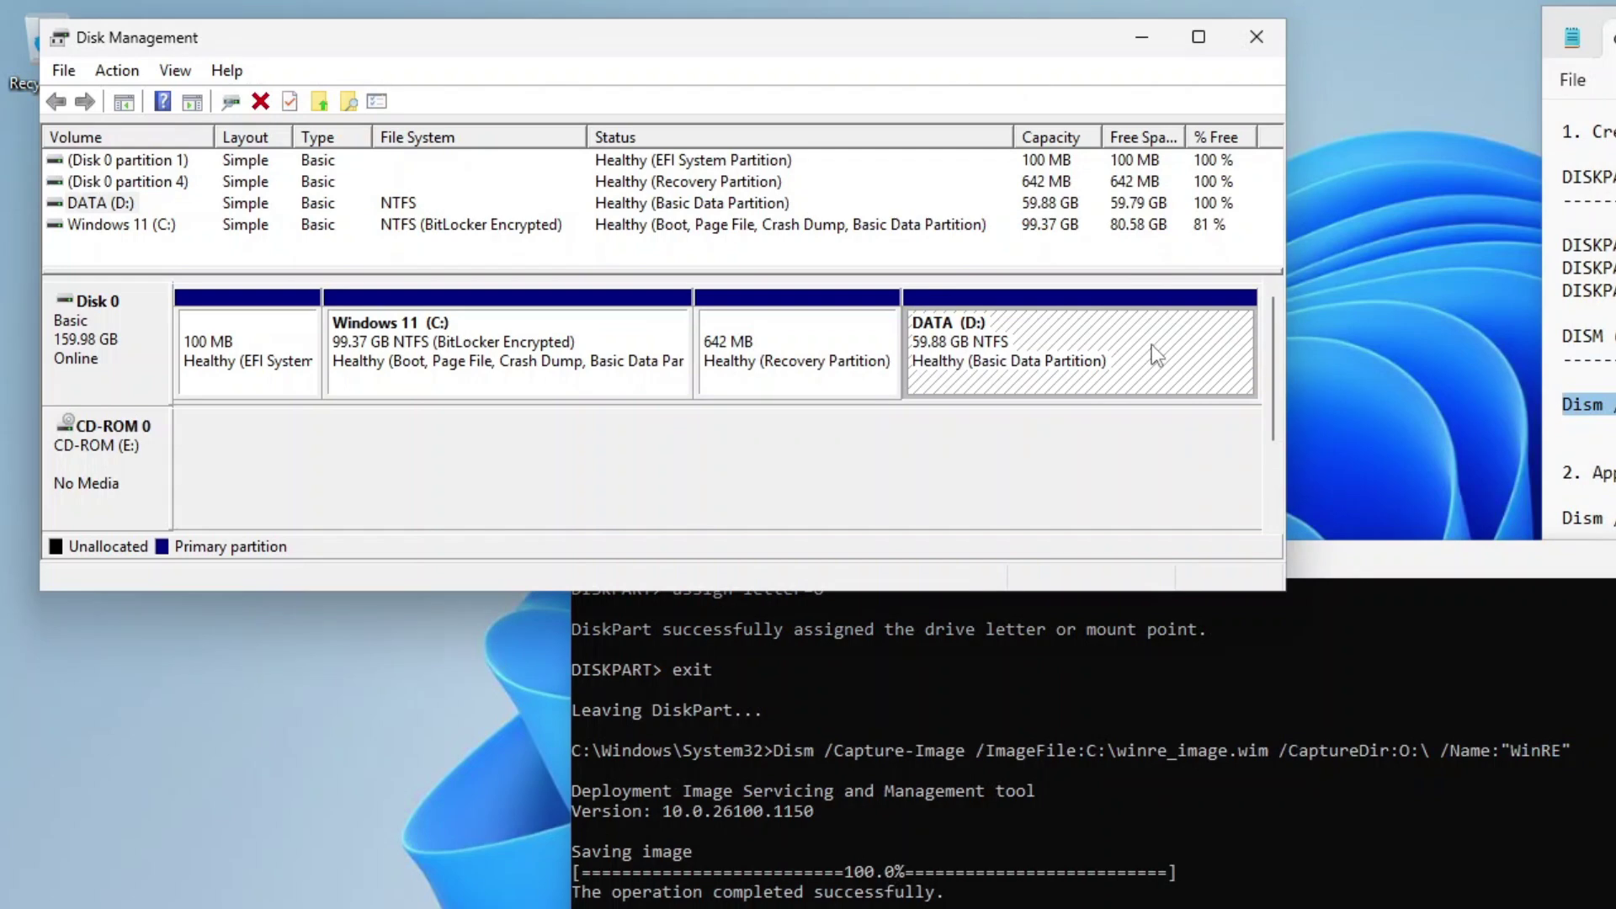
right_click(1152, 345)
left_click(1347, 548)
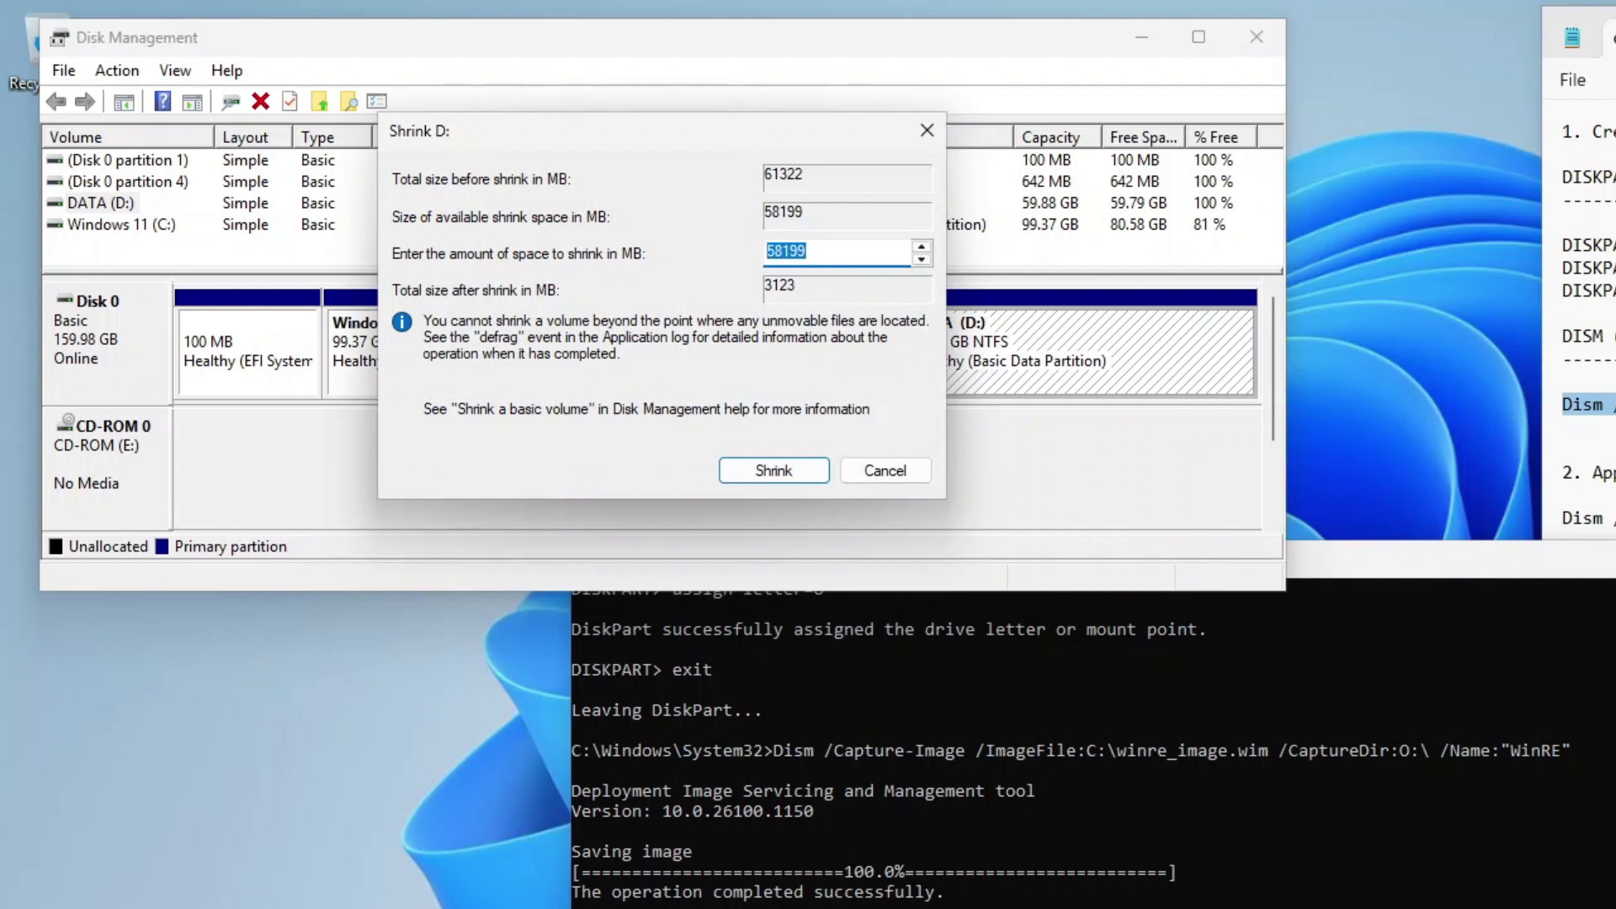
type("642")
left_click(796, 476)
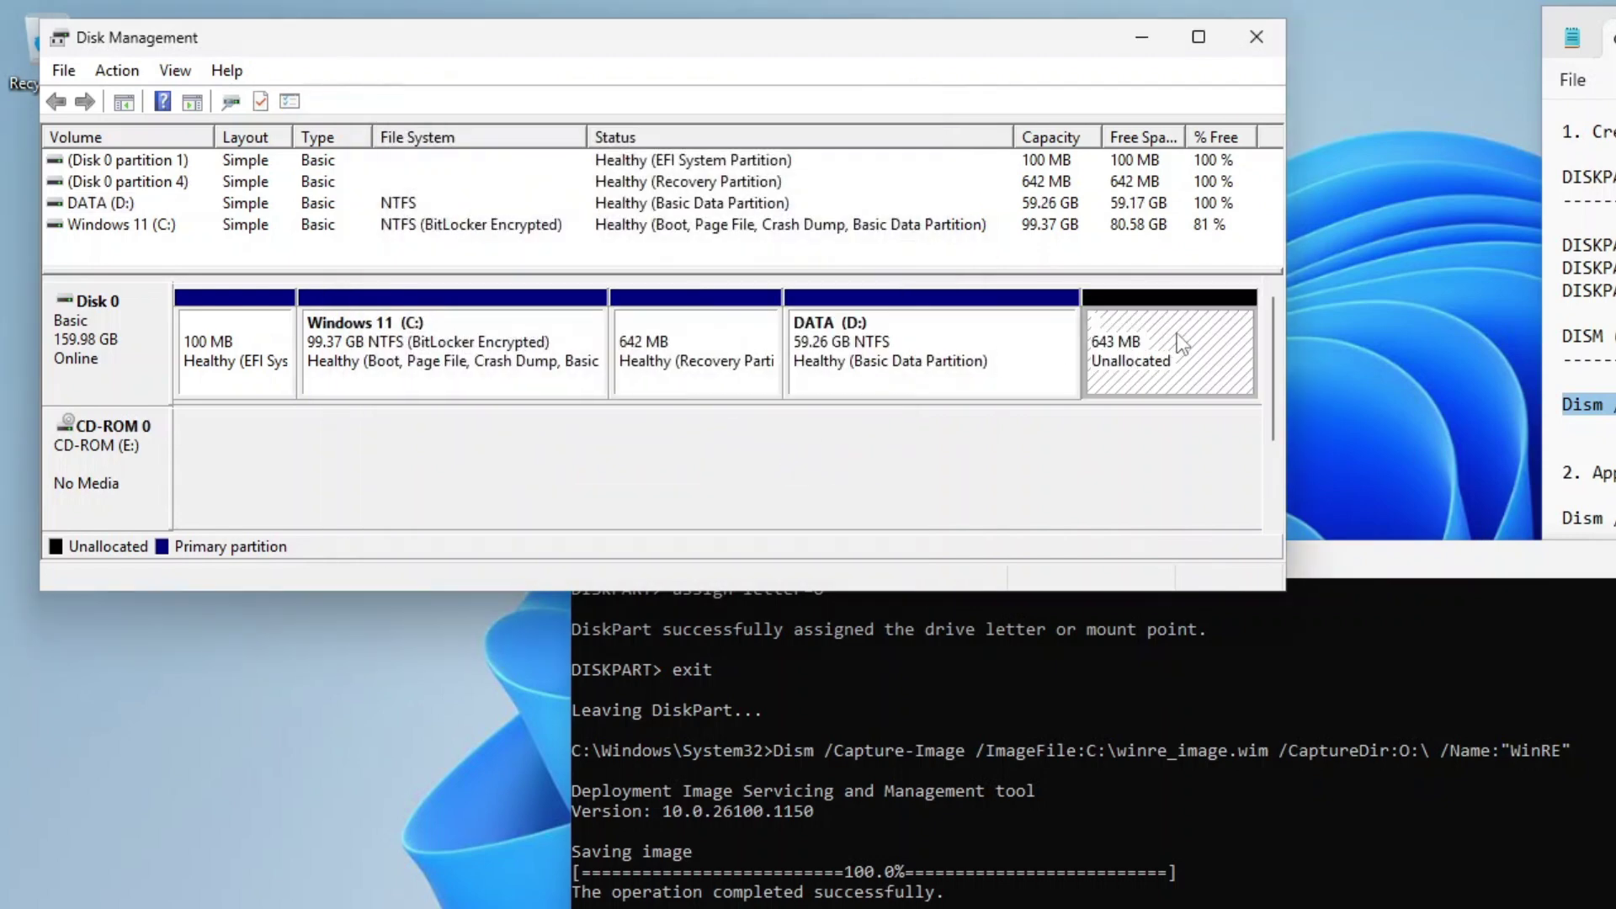
Step: Create a new simple volume in the freed space with drive letter R and label WinRE
right_click(1180, 336)
left_click(1245, 347)
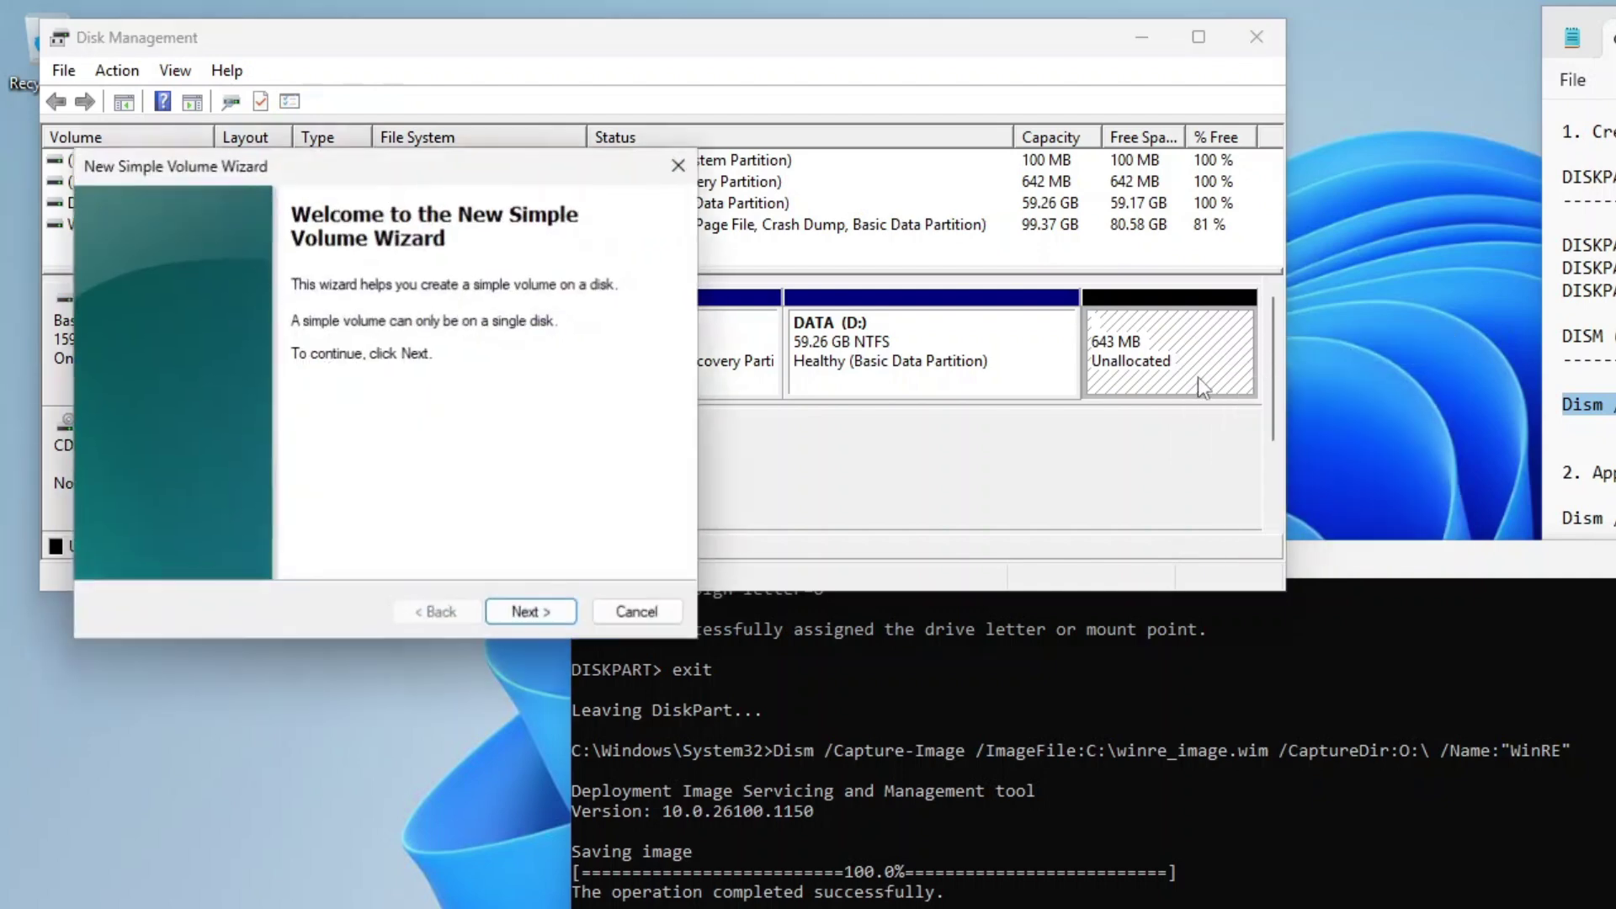
left_click(543, 620)
left_click(535, 610)
left_click(507, 340)
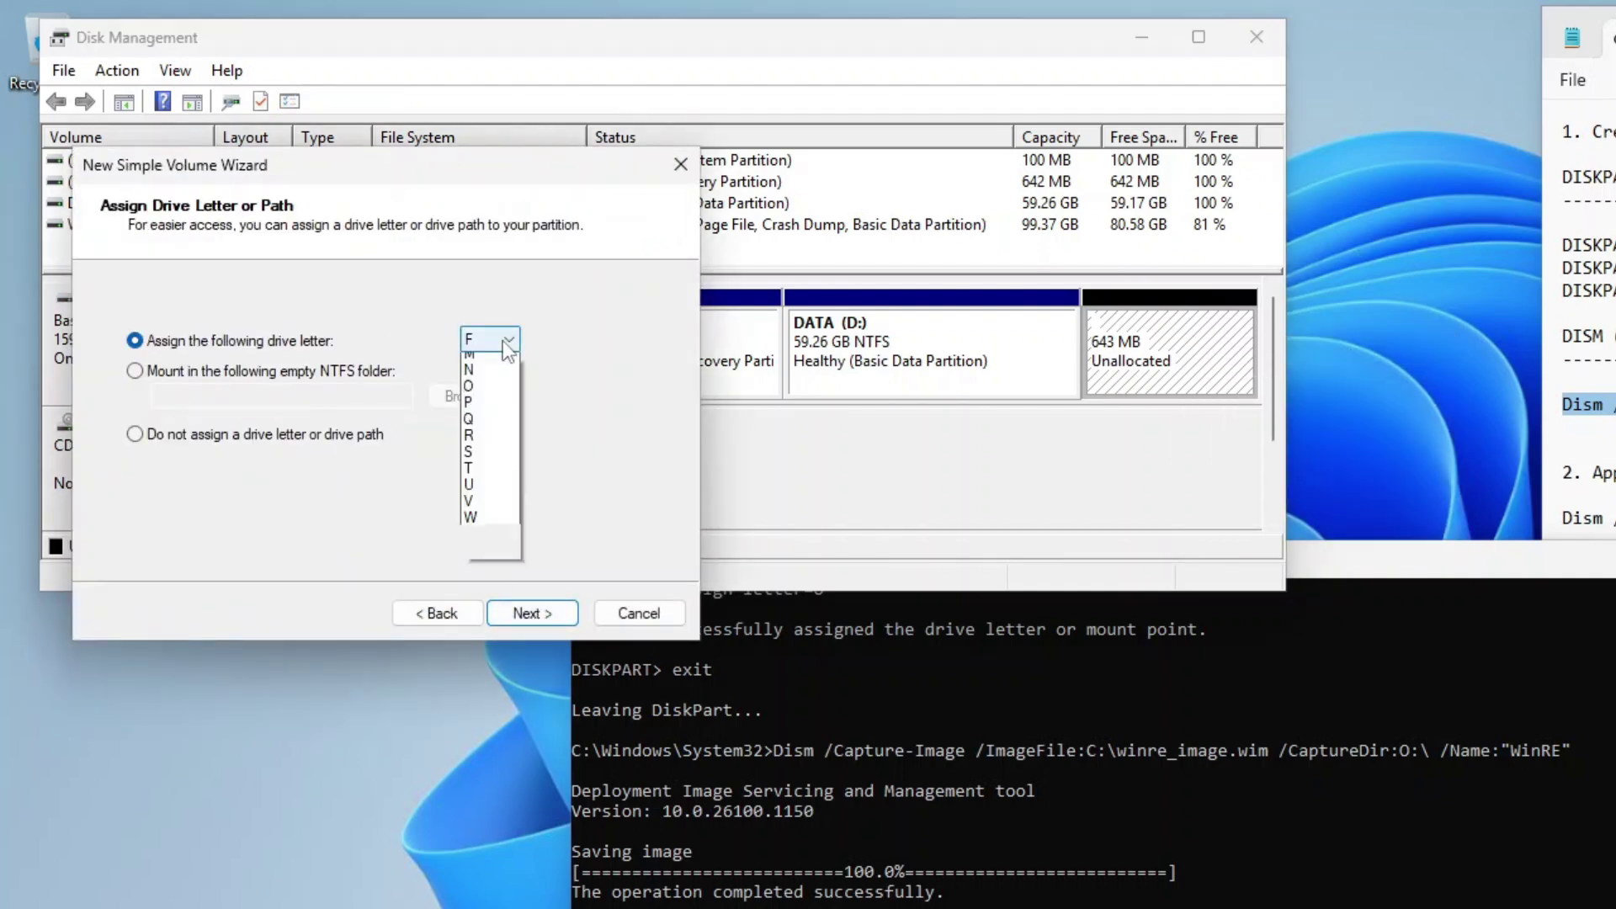
left_click(482, 591)
left_click(515, 612)
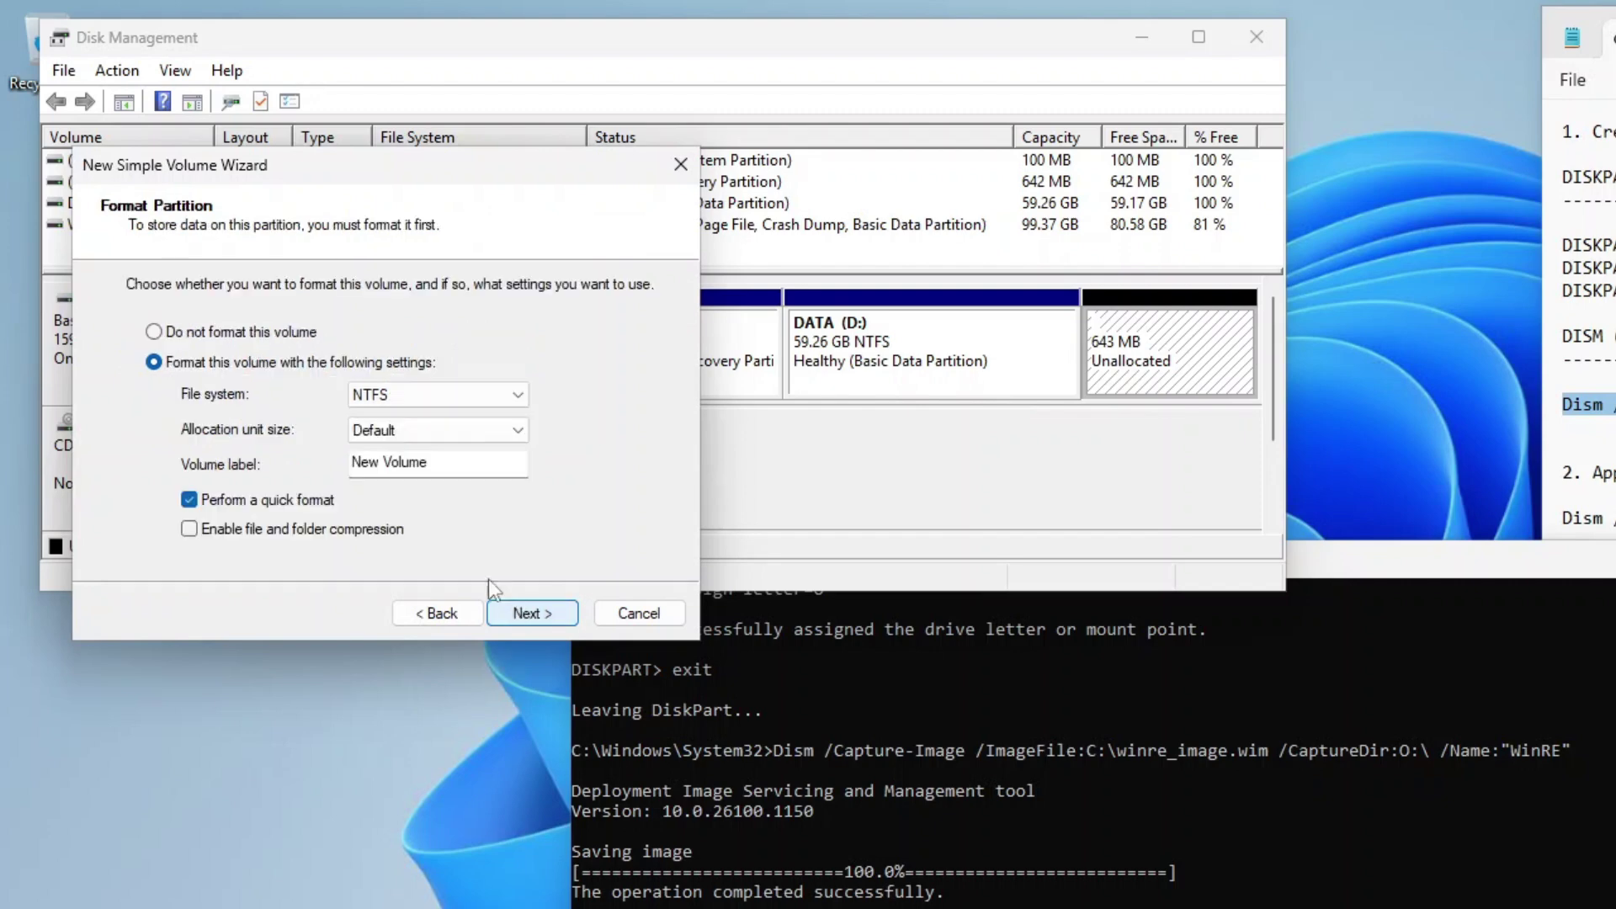
left_click_drag(464, 467, 328, 471)
type("WinRE")
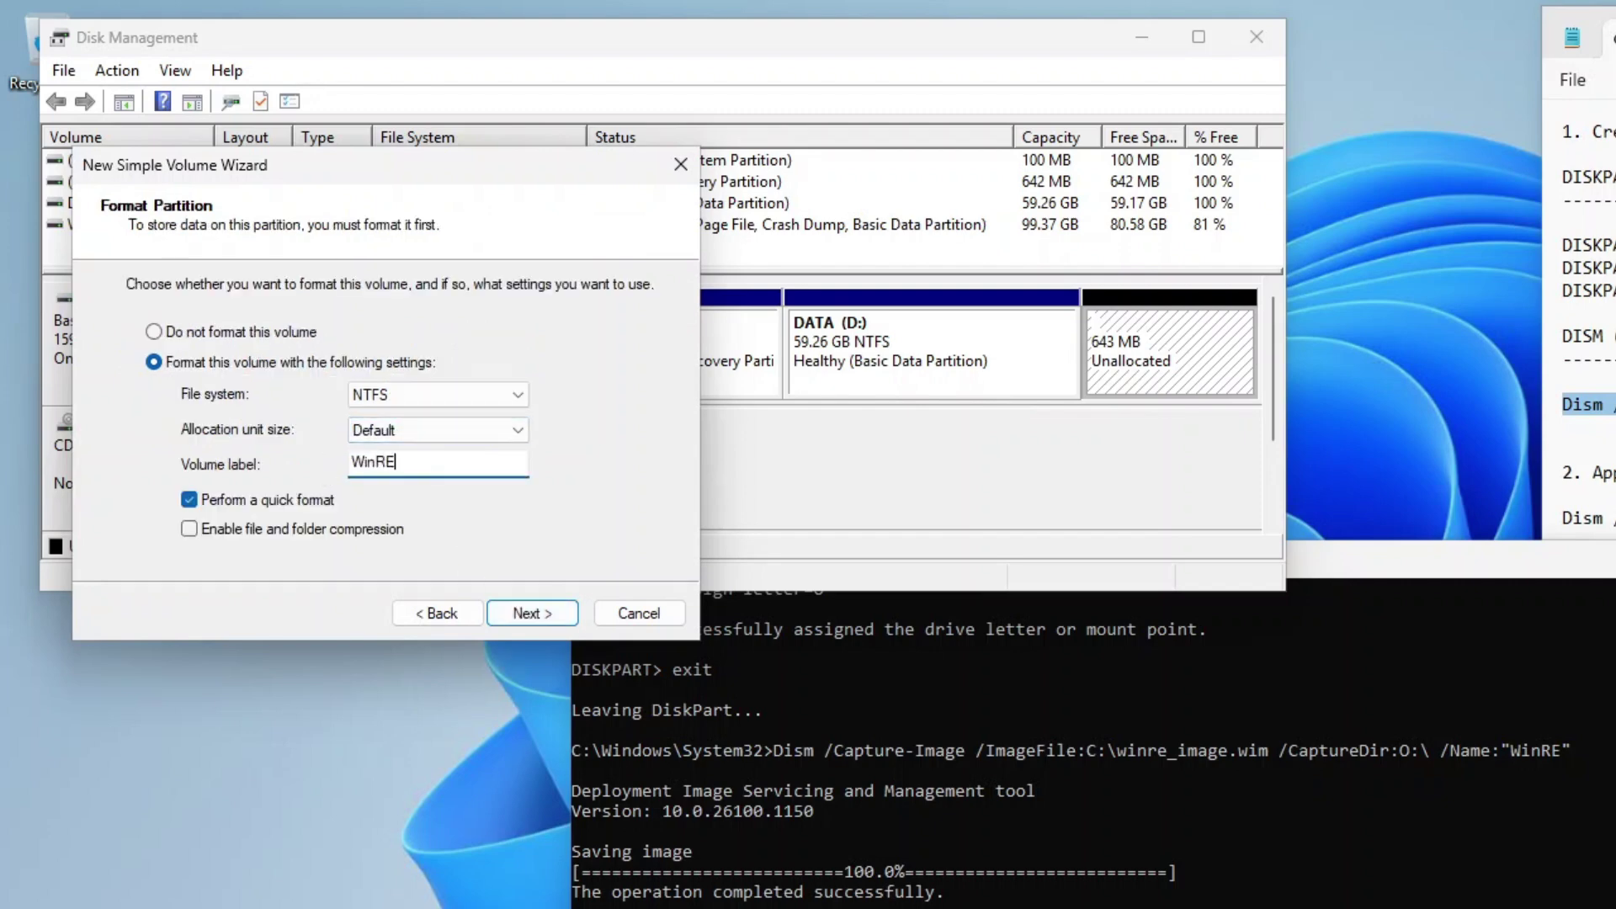
left_click(530, 612)
left_click(531, 612)
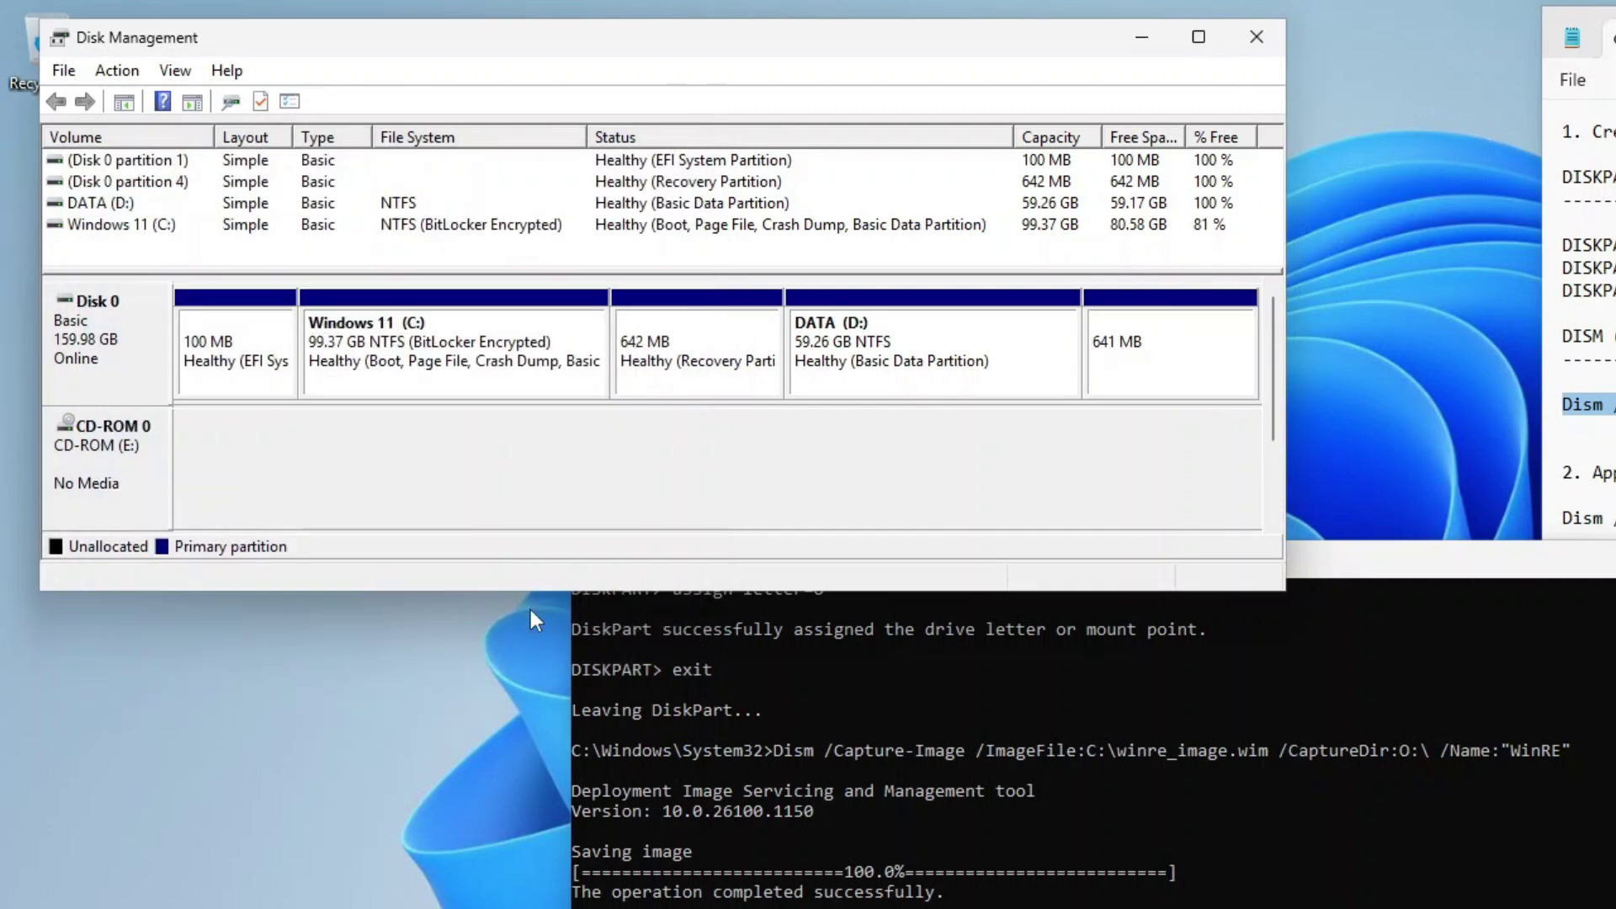
left_click(1166, 362)
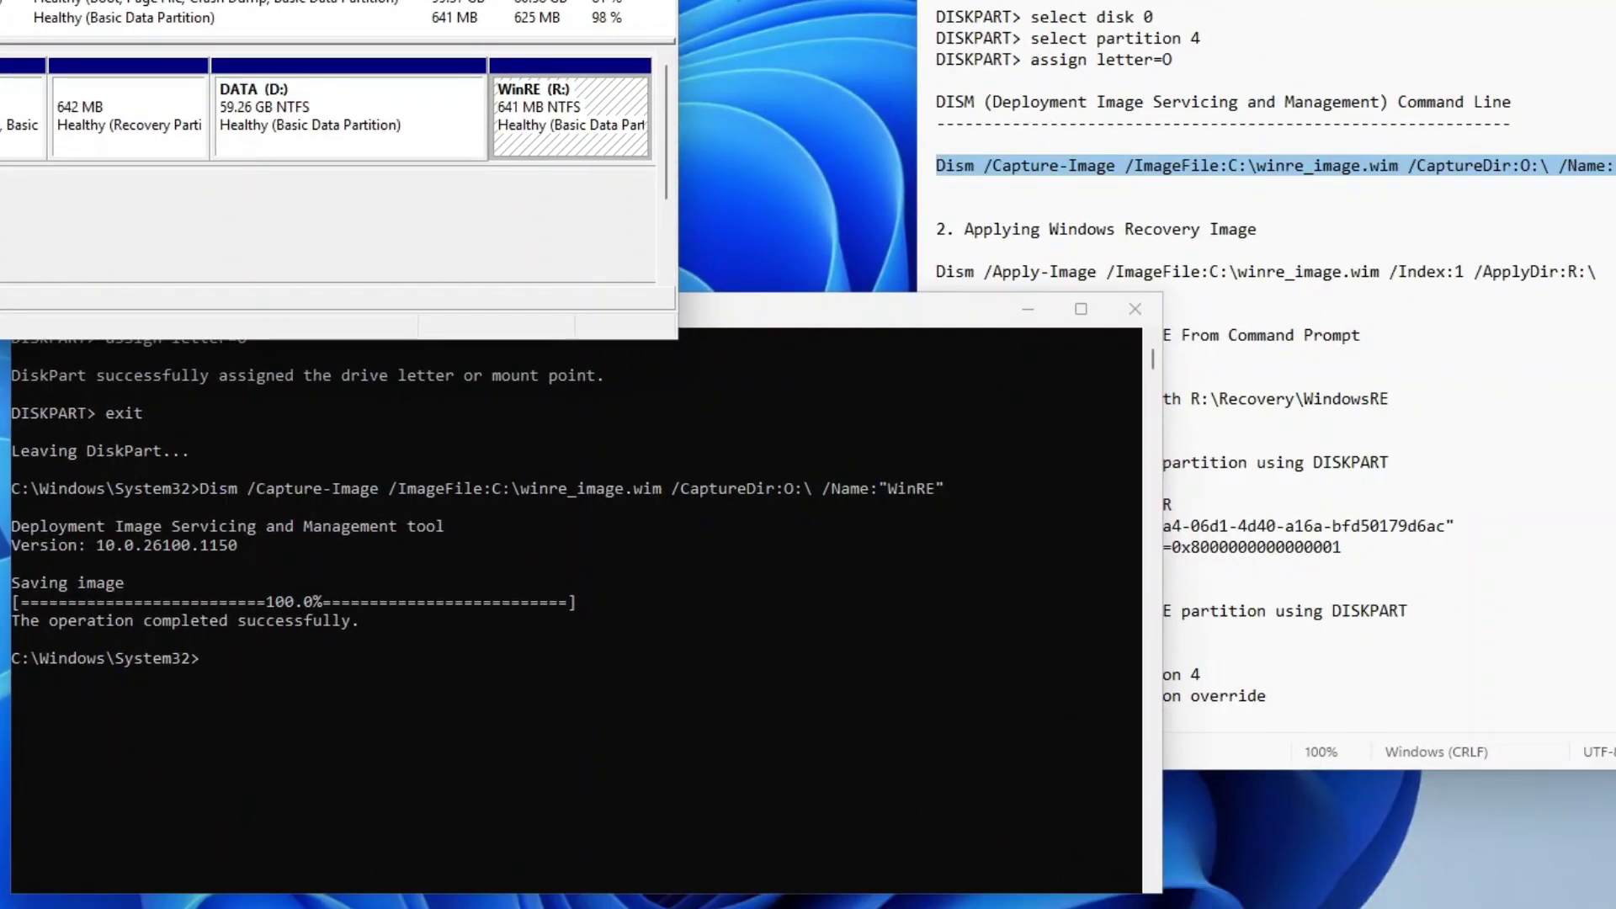
Step: Copy the Dism /Apply-Image line and run it to apply winre_image.wim index 1 to R:\
left_click(1080, 286)
left_click(921, 279)
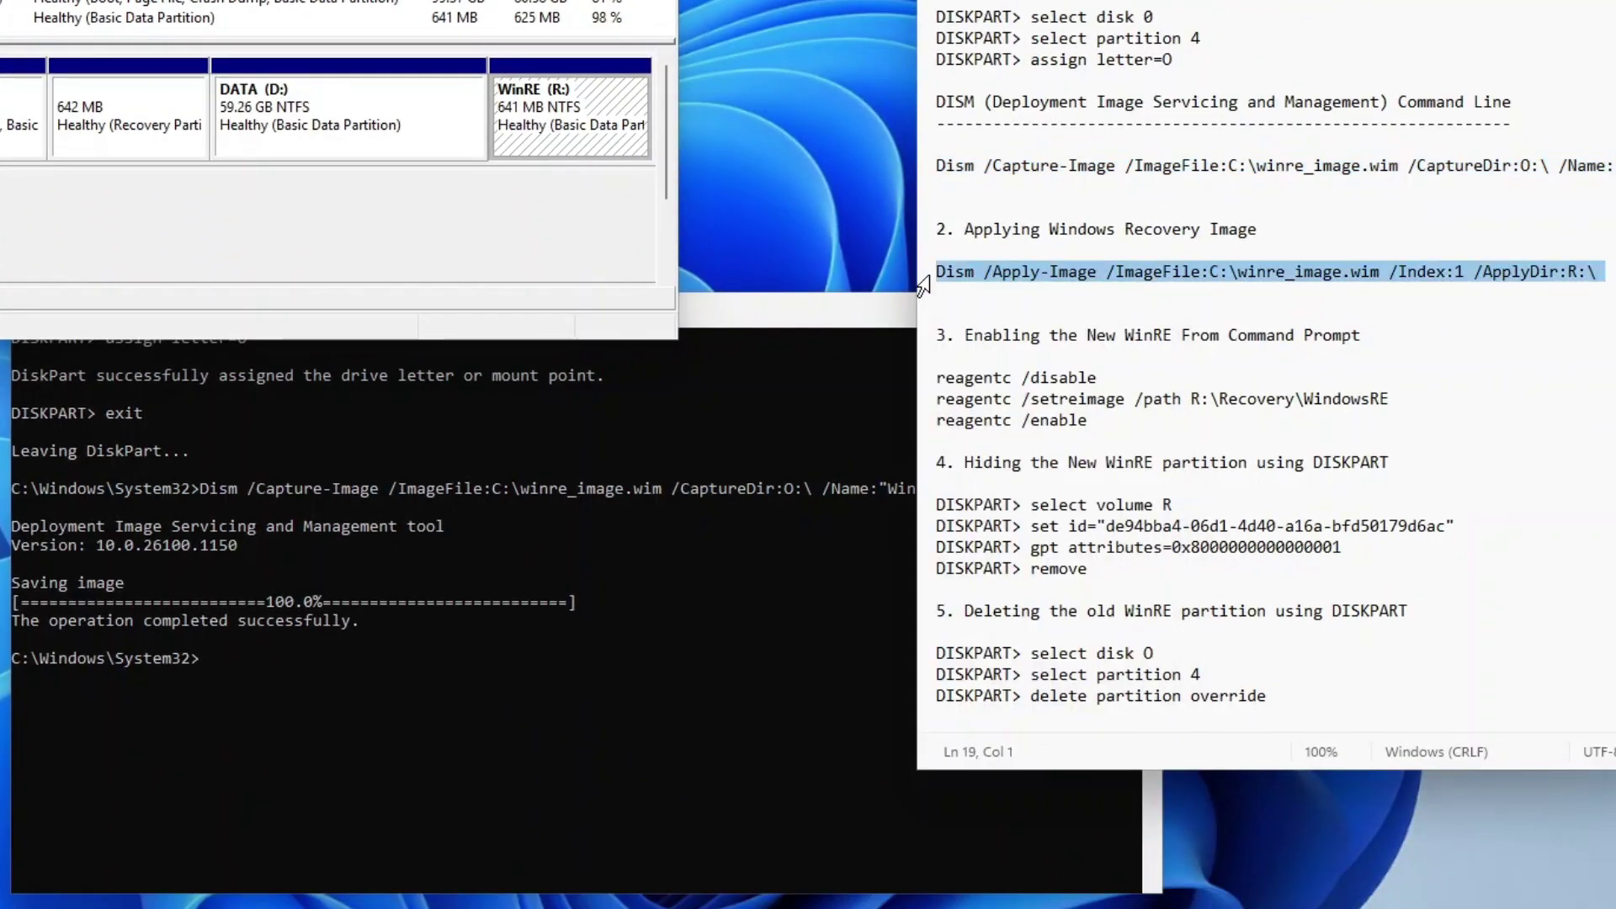
left_click(1601, 271, "shift")
right_click(1444, 276)
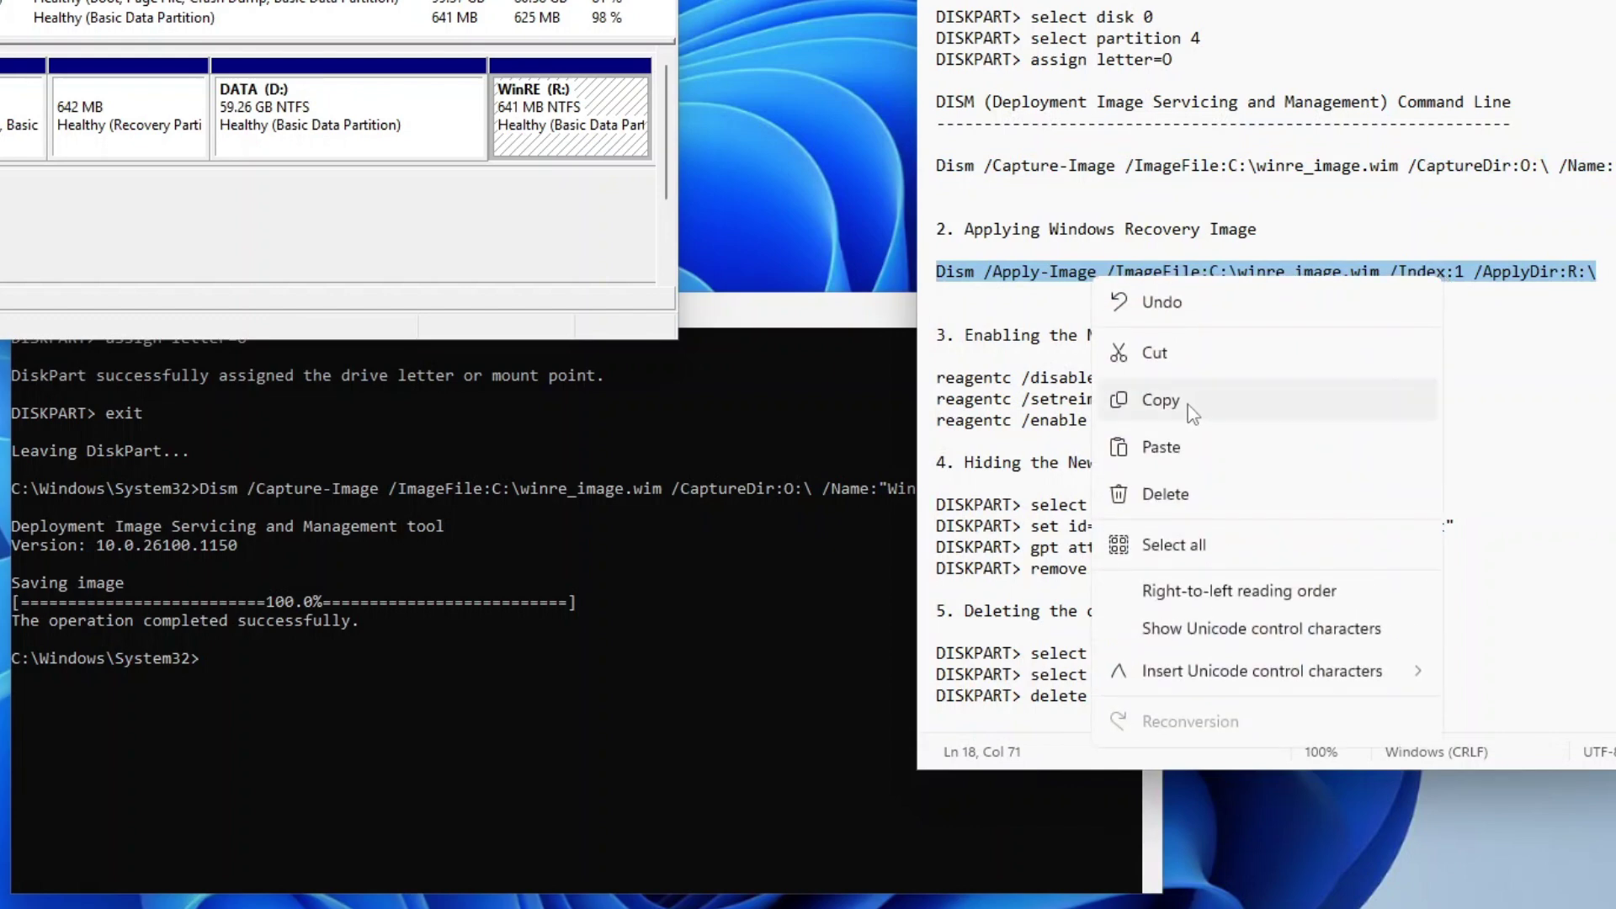
left_click(1189, 404)
left_click(823, 313)
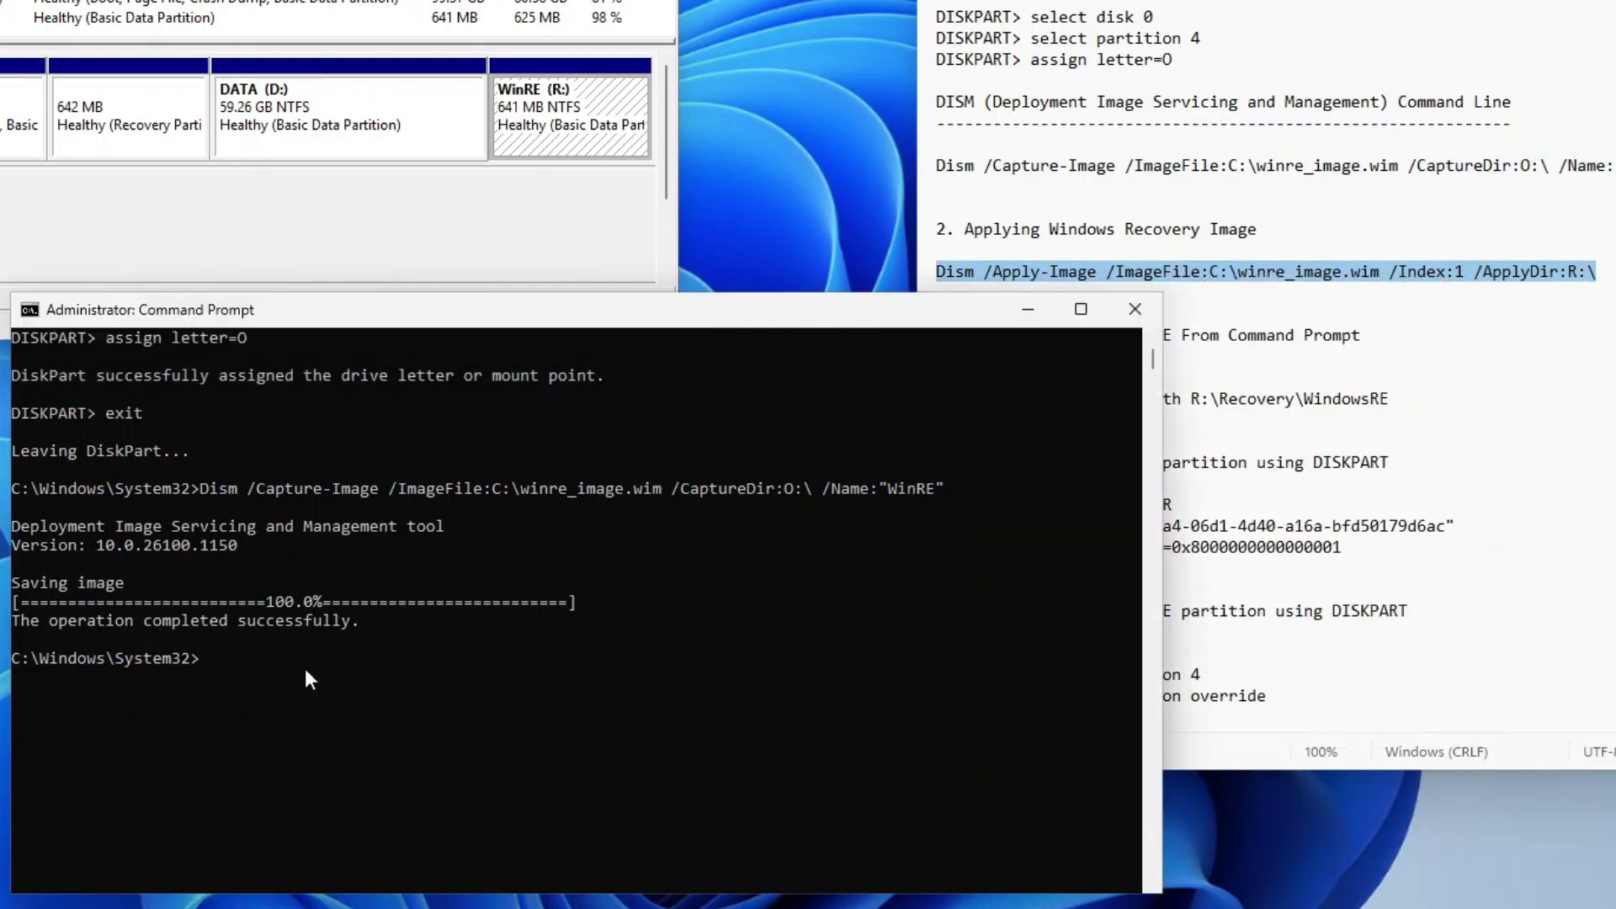
key("ctrl+v")
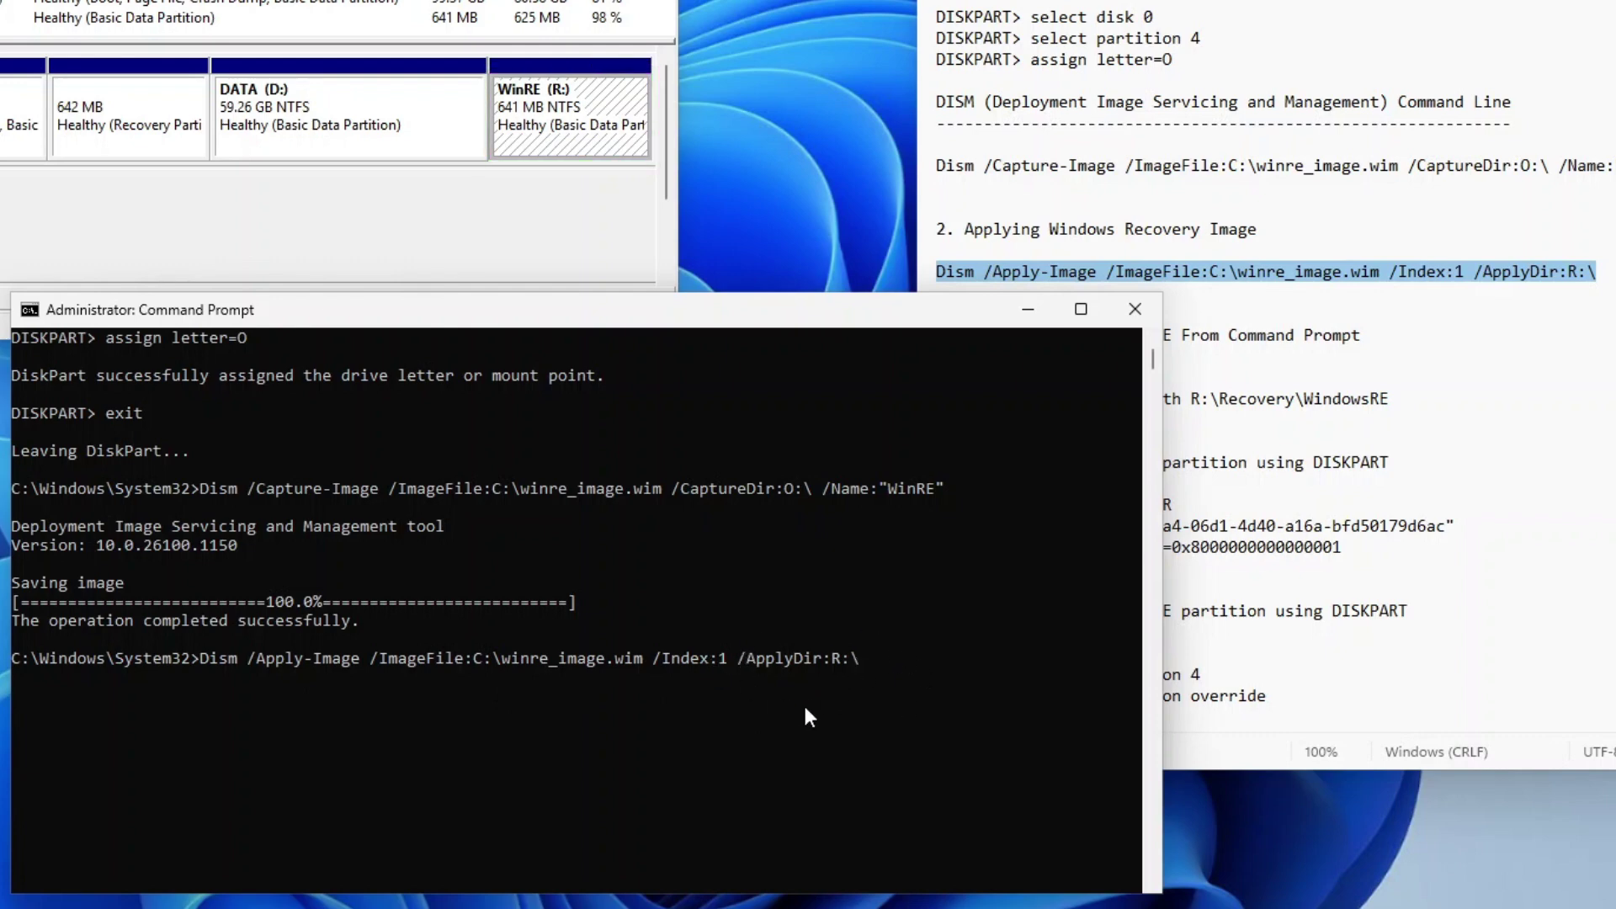
key("Return")
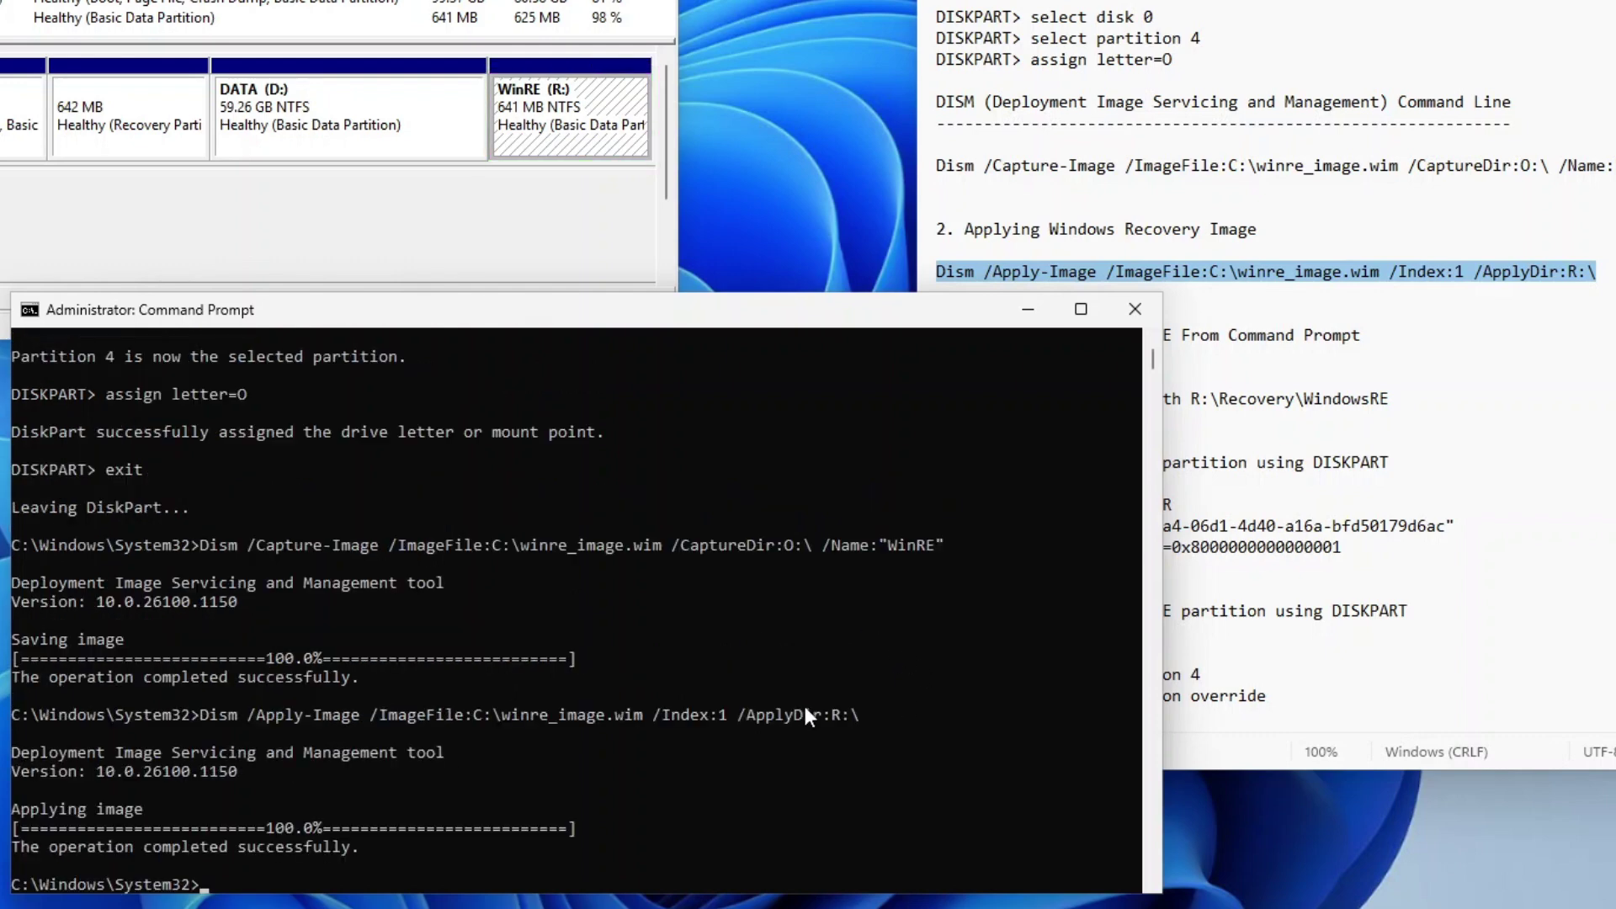
scroll(755, 689, "down", 1)
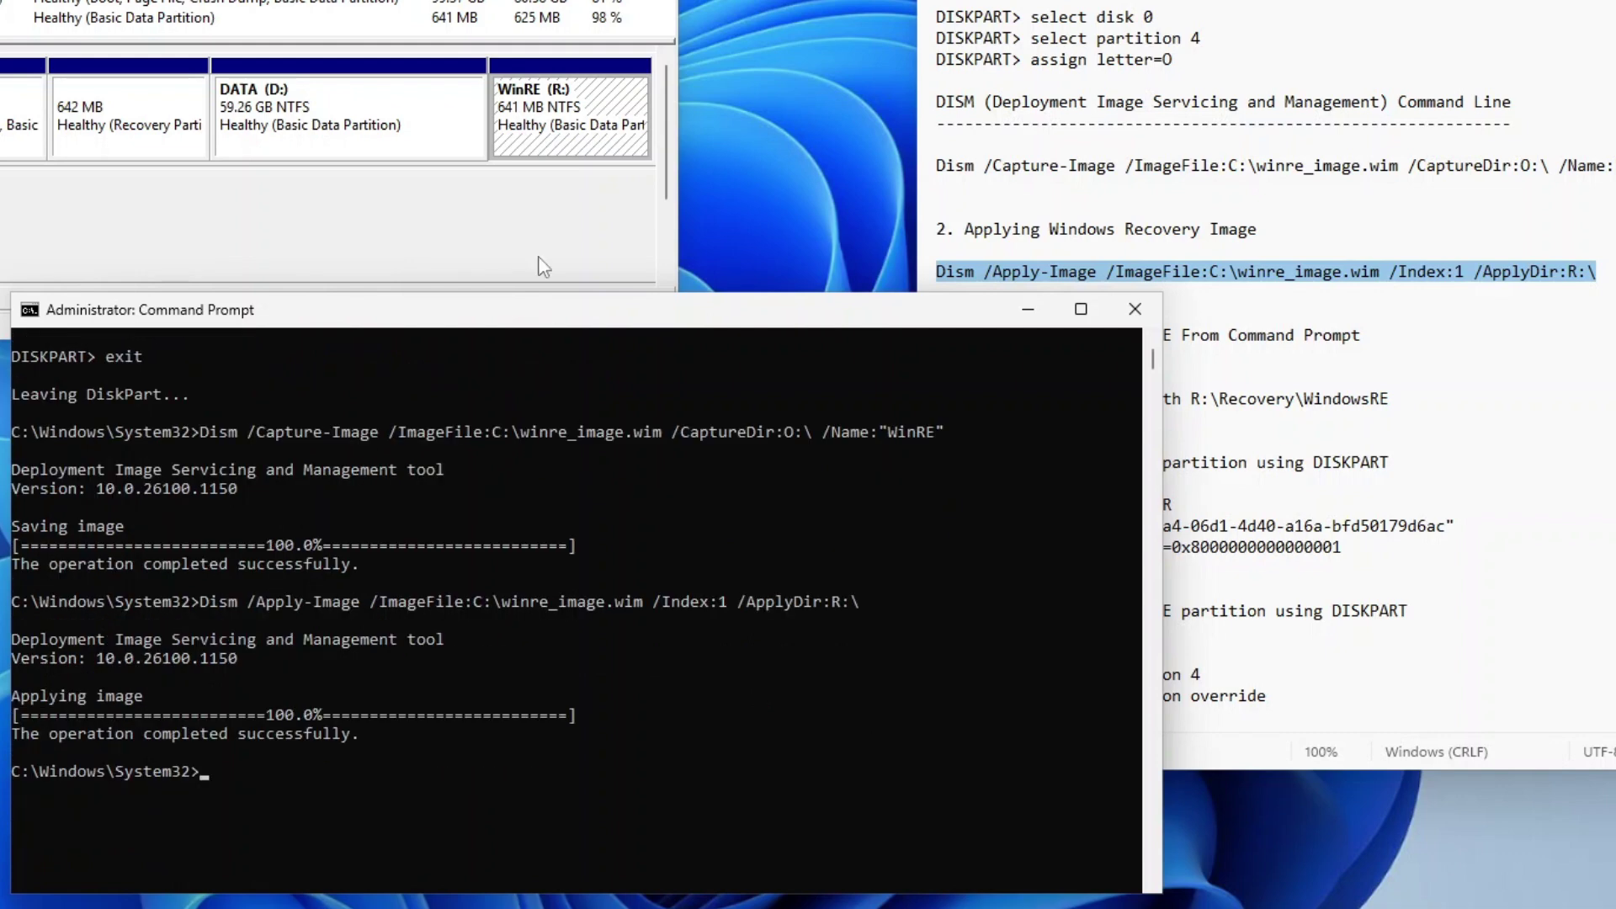
left_click_drag(557, 295, 557, 49)
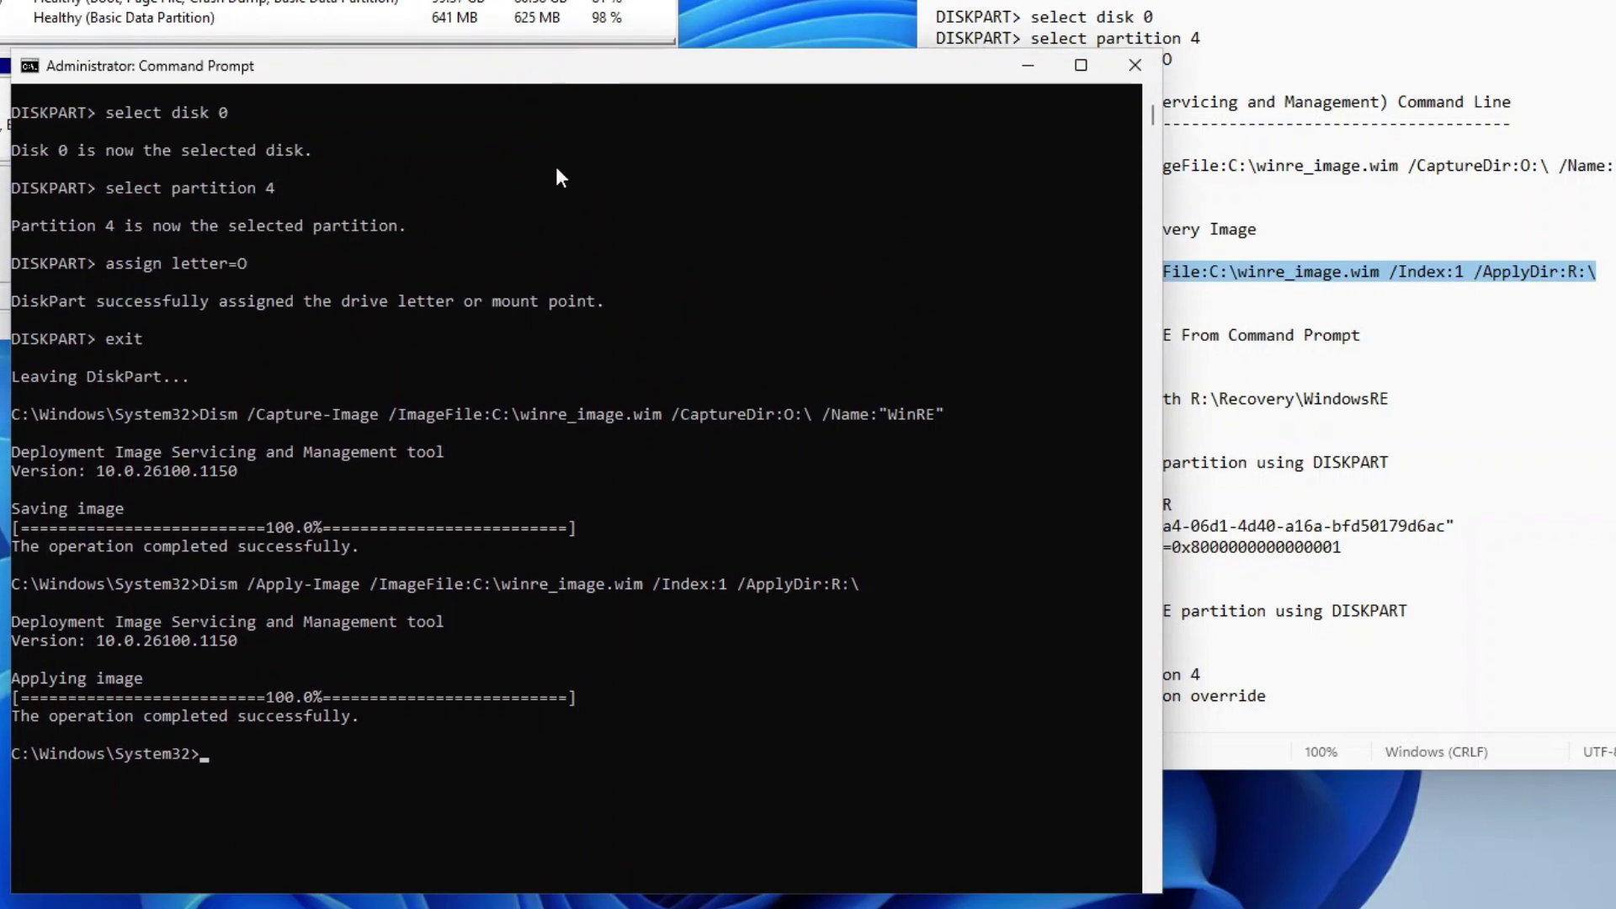
Step: Run reagentc /info and confirm Windows RE is Enabled at harddisk0\partition4\Recovery\WindowsRE
scroll(569, 455, "up", 1)
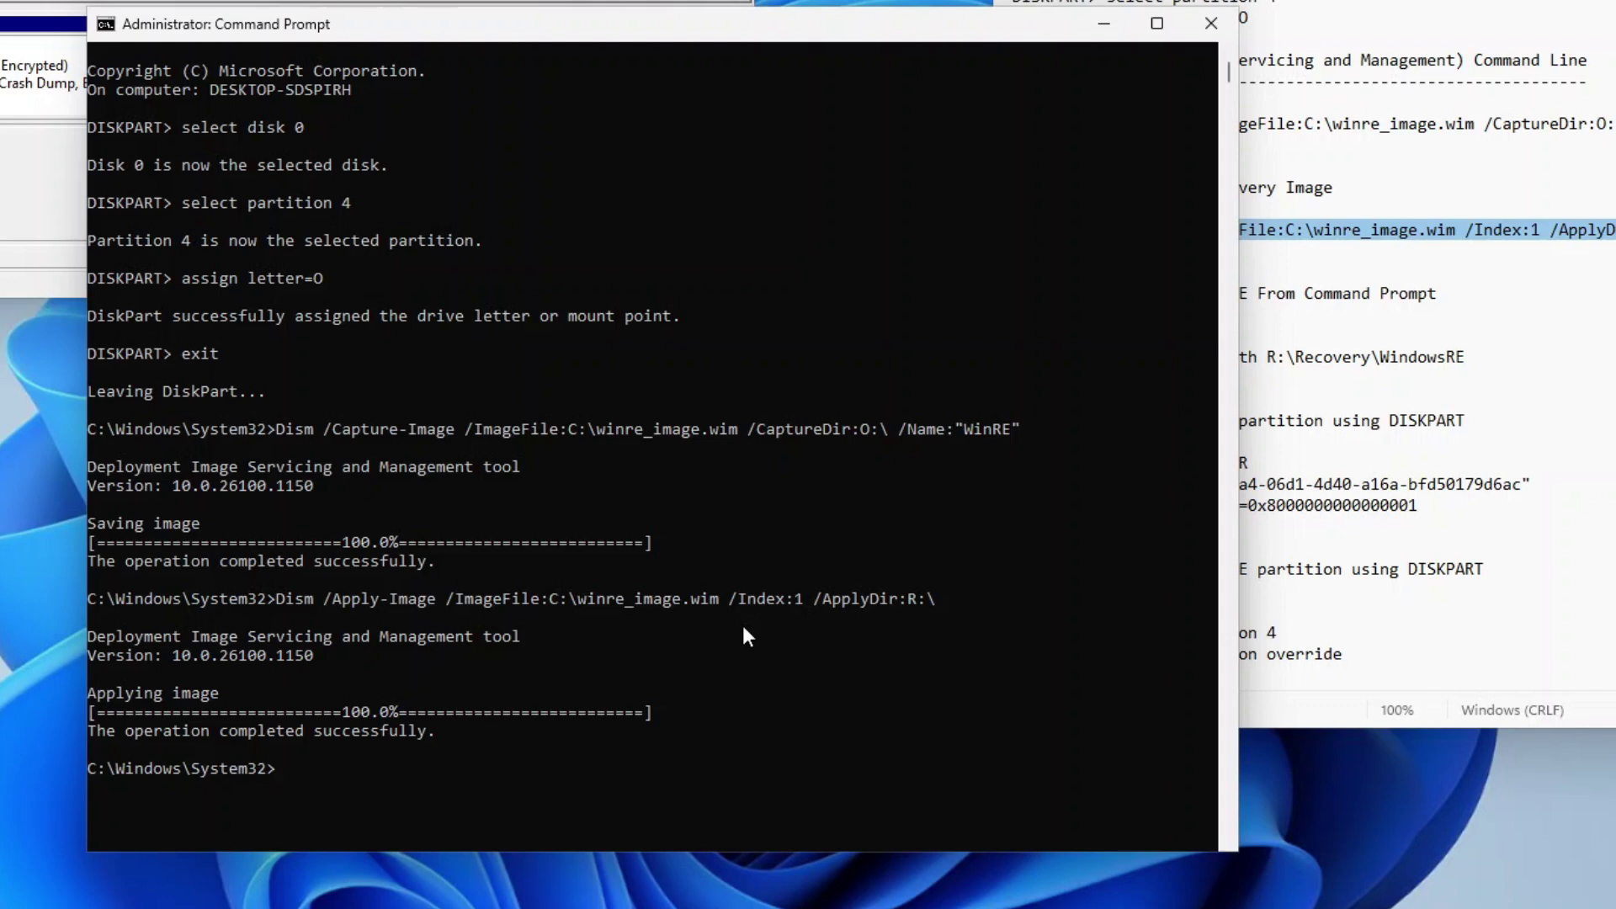
scroll(740, 622, "down", 1)
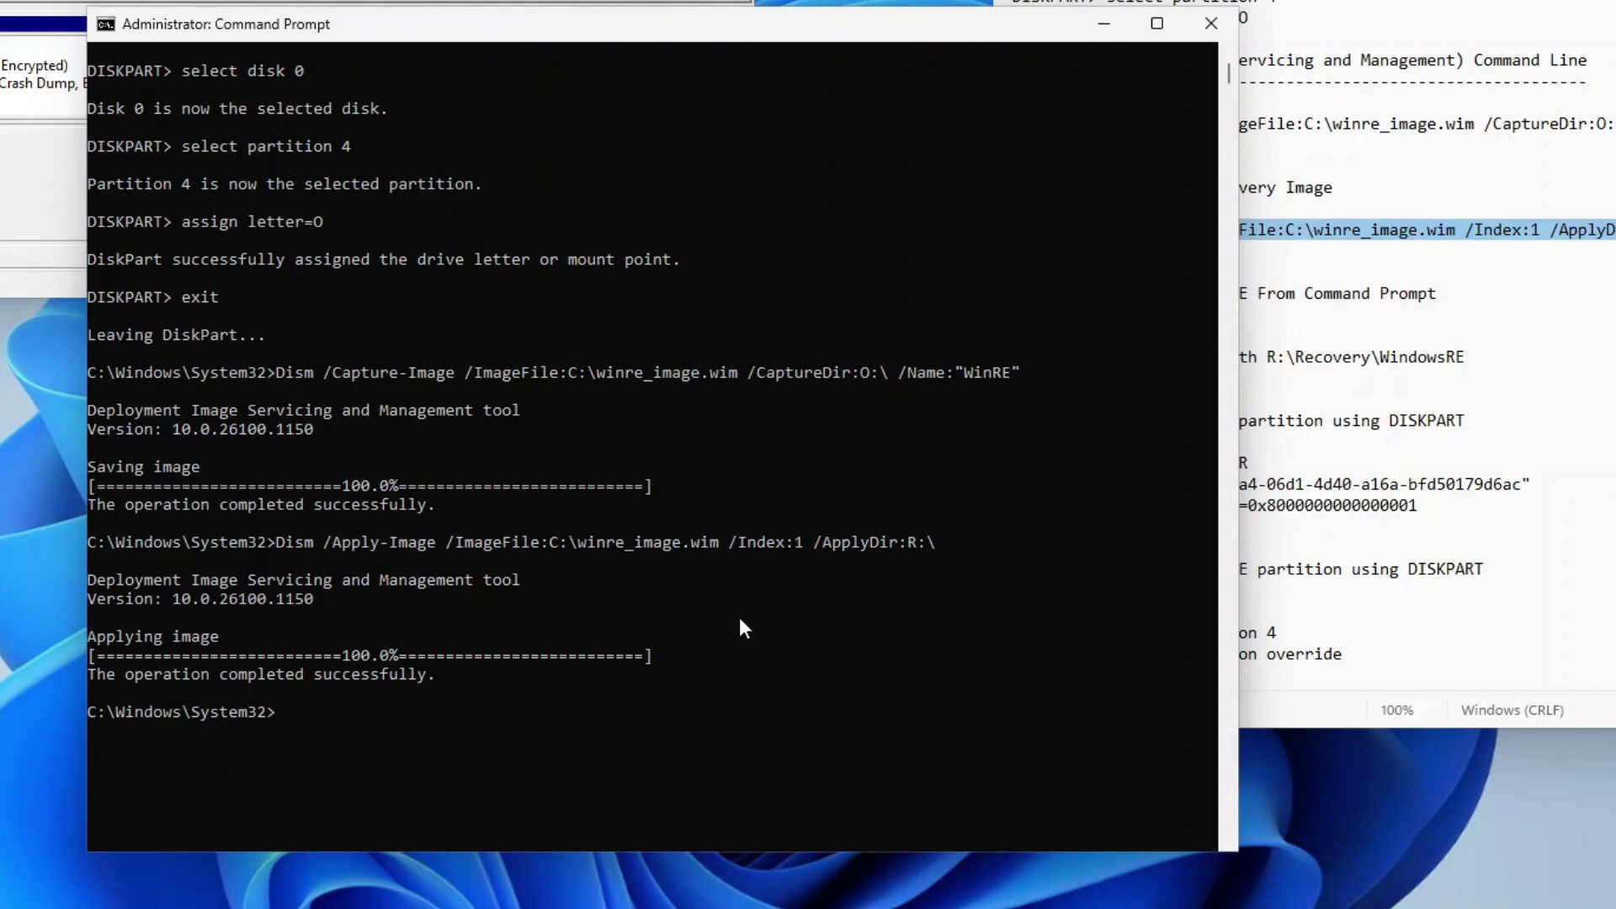
type("reagentc /info")
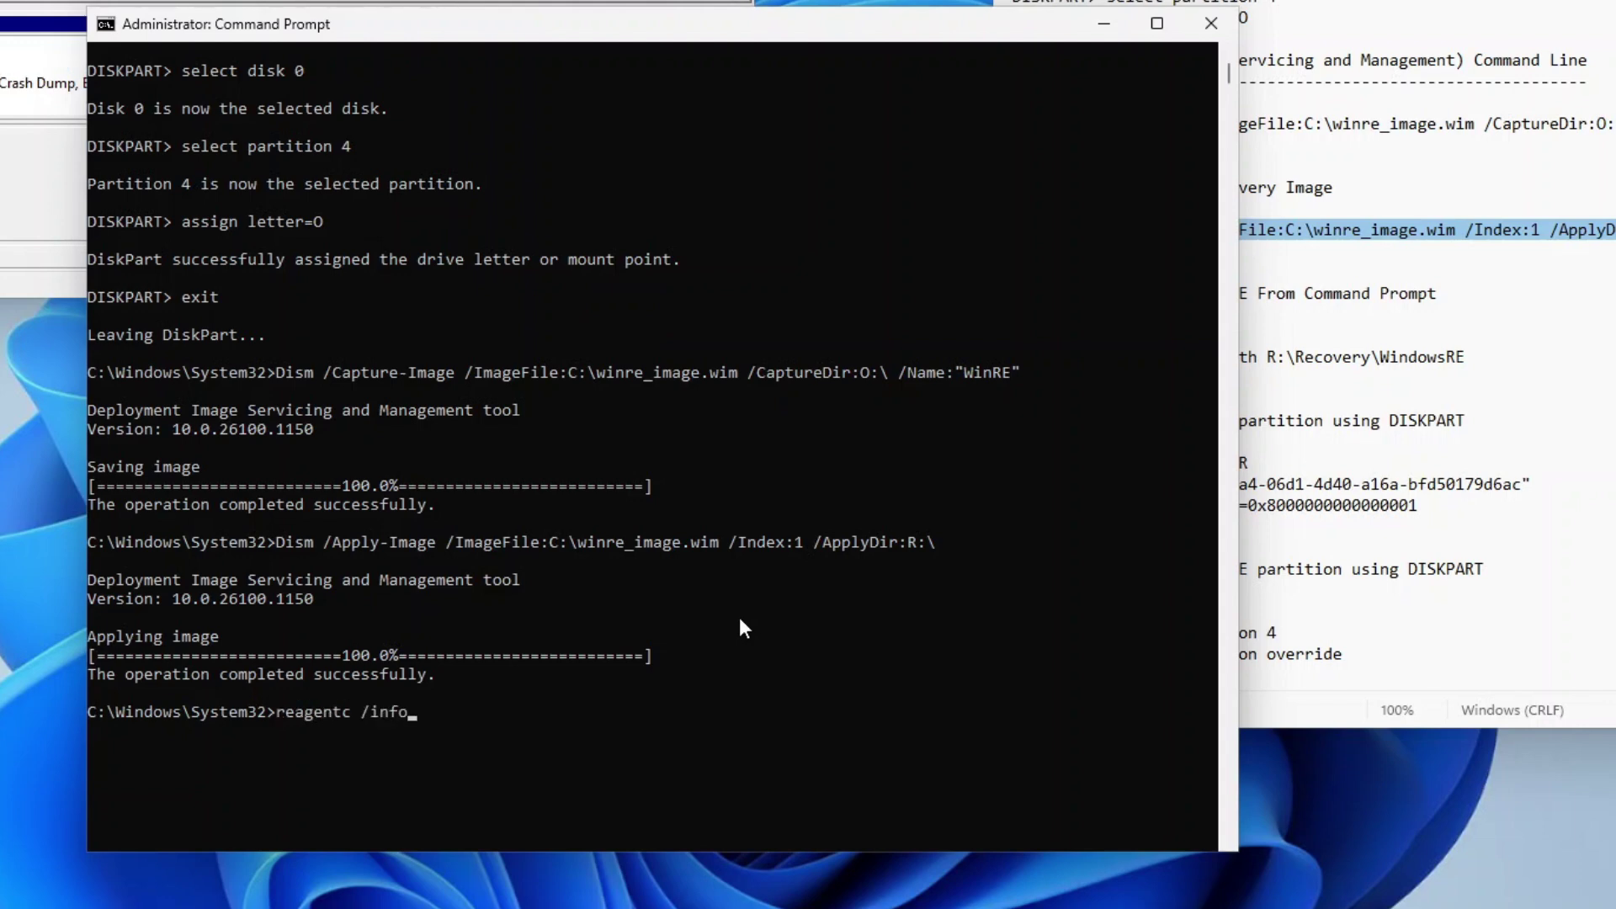
key("Return")
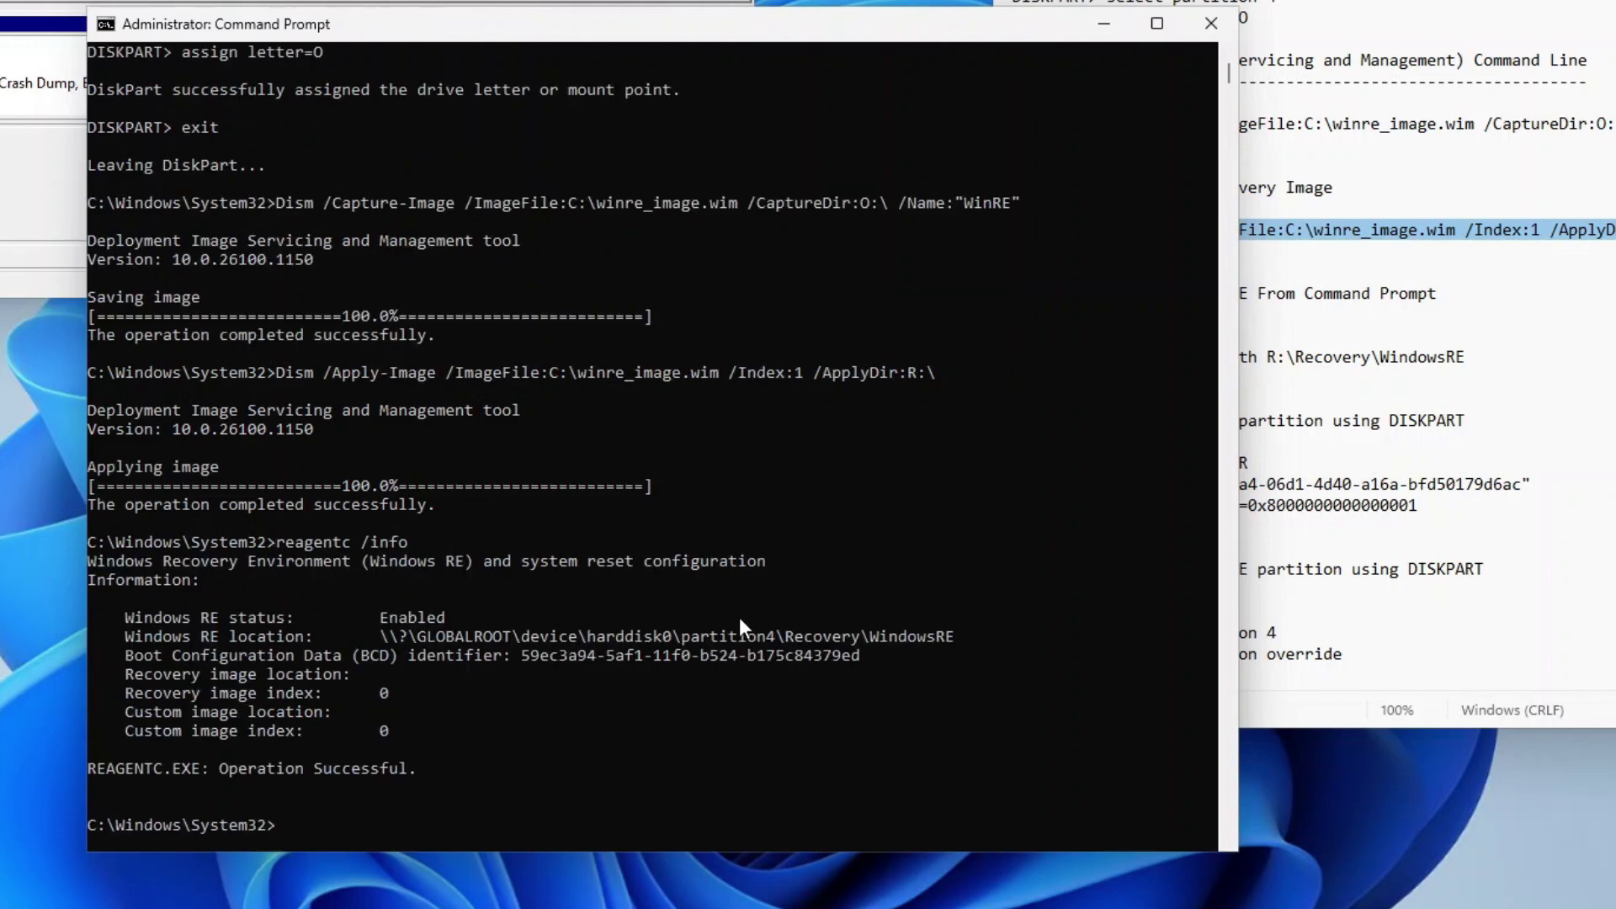
left_click_drag(377, 616, 940, 643)
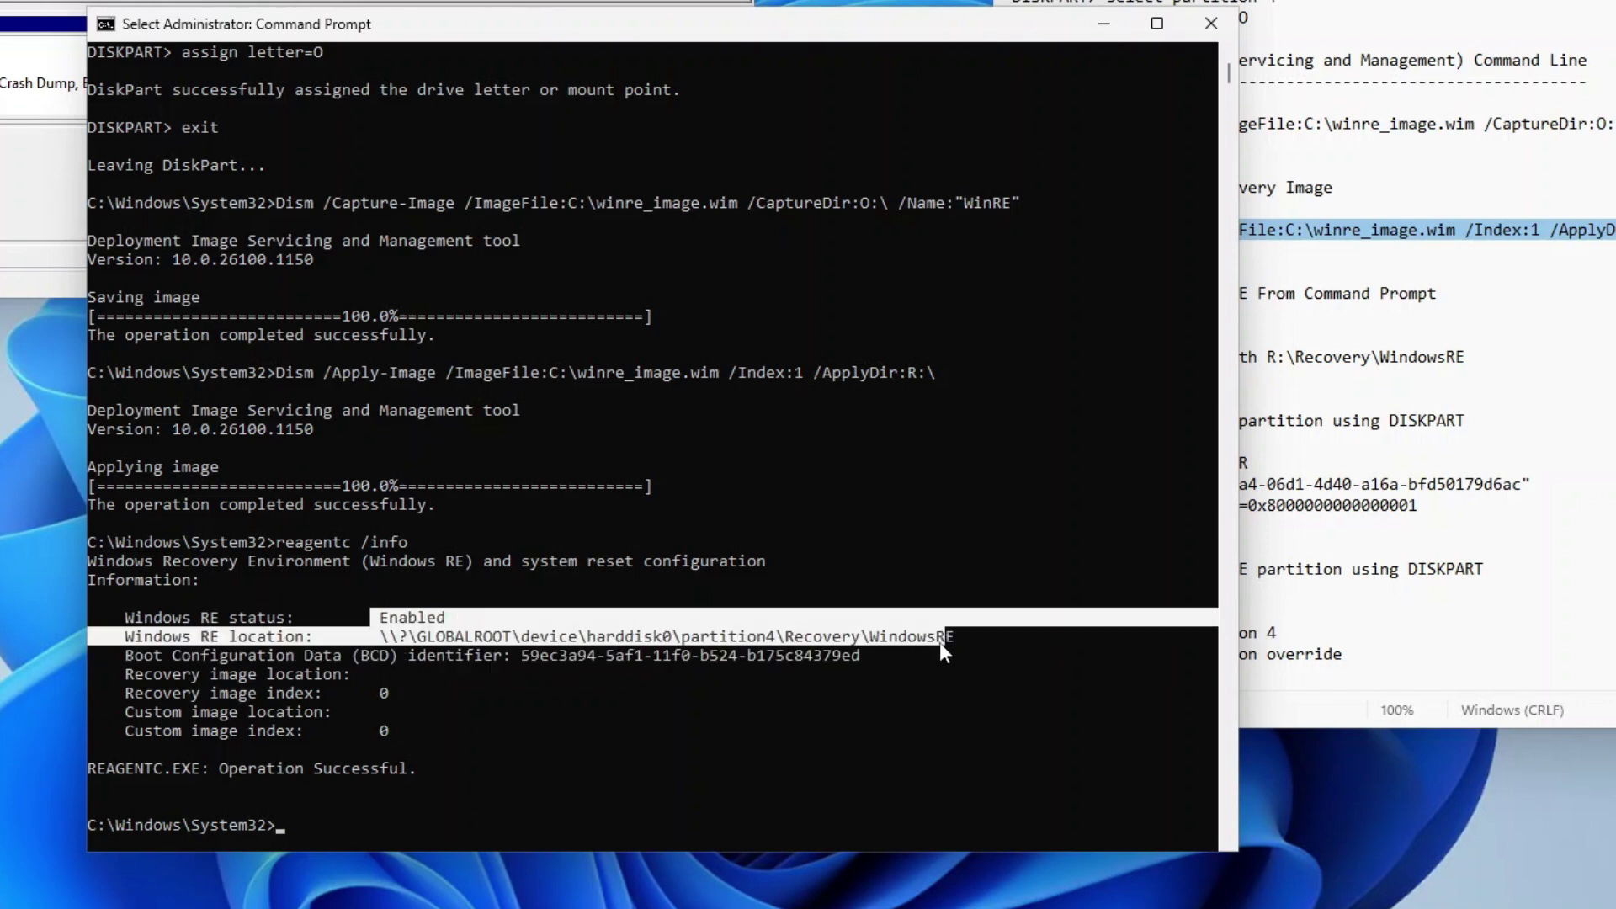
left_click(950, 645)
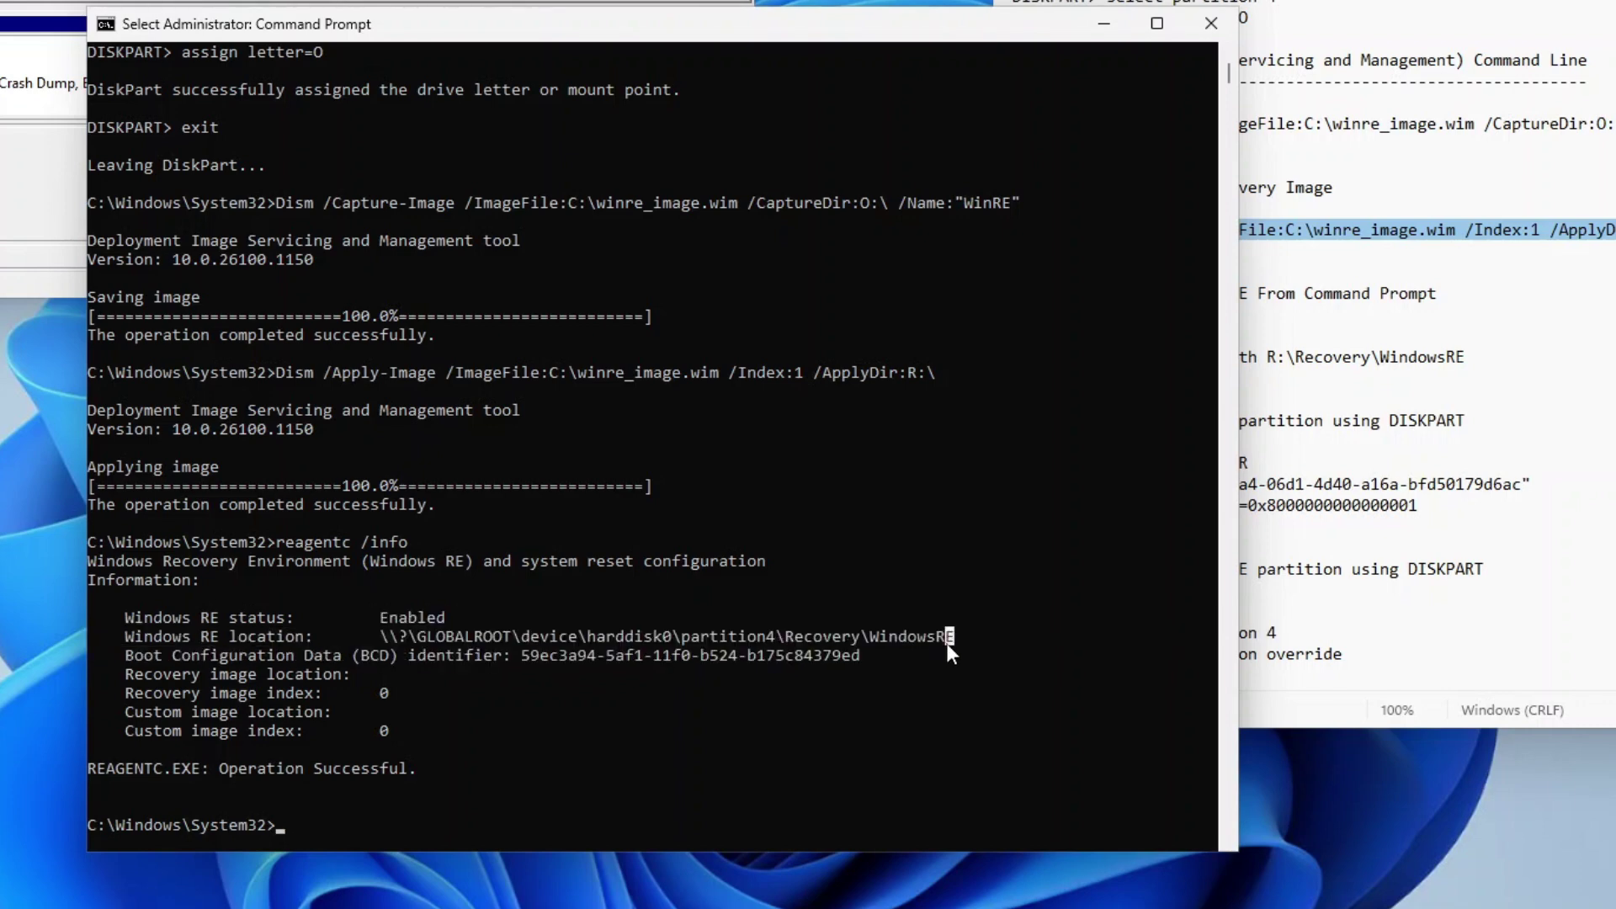
scroll(808, 605, "down", 2)
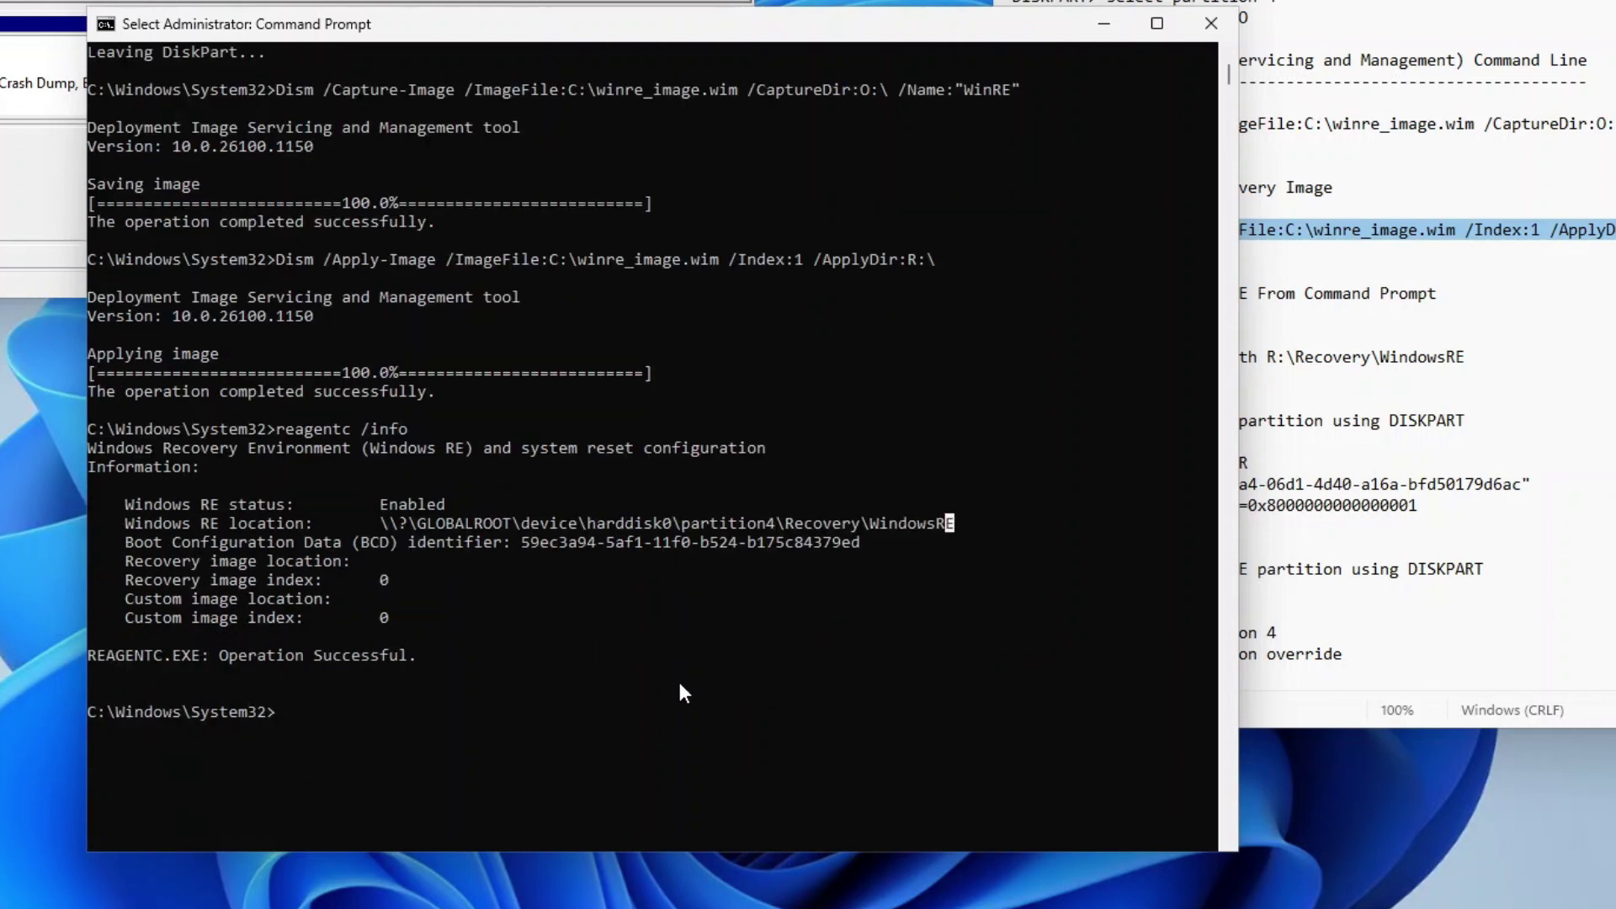
Step: Disable Windows RE, then set its image path to R:\Recovery\WindowsRE with reagentc /setreimage
type("reagentc /disab")
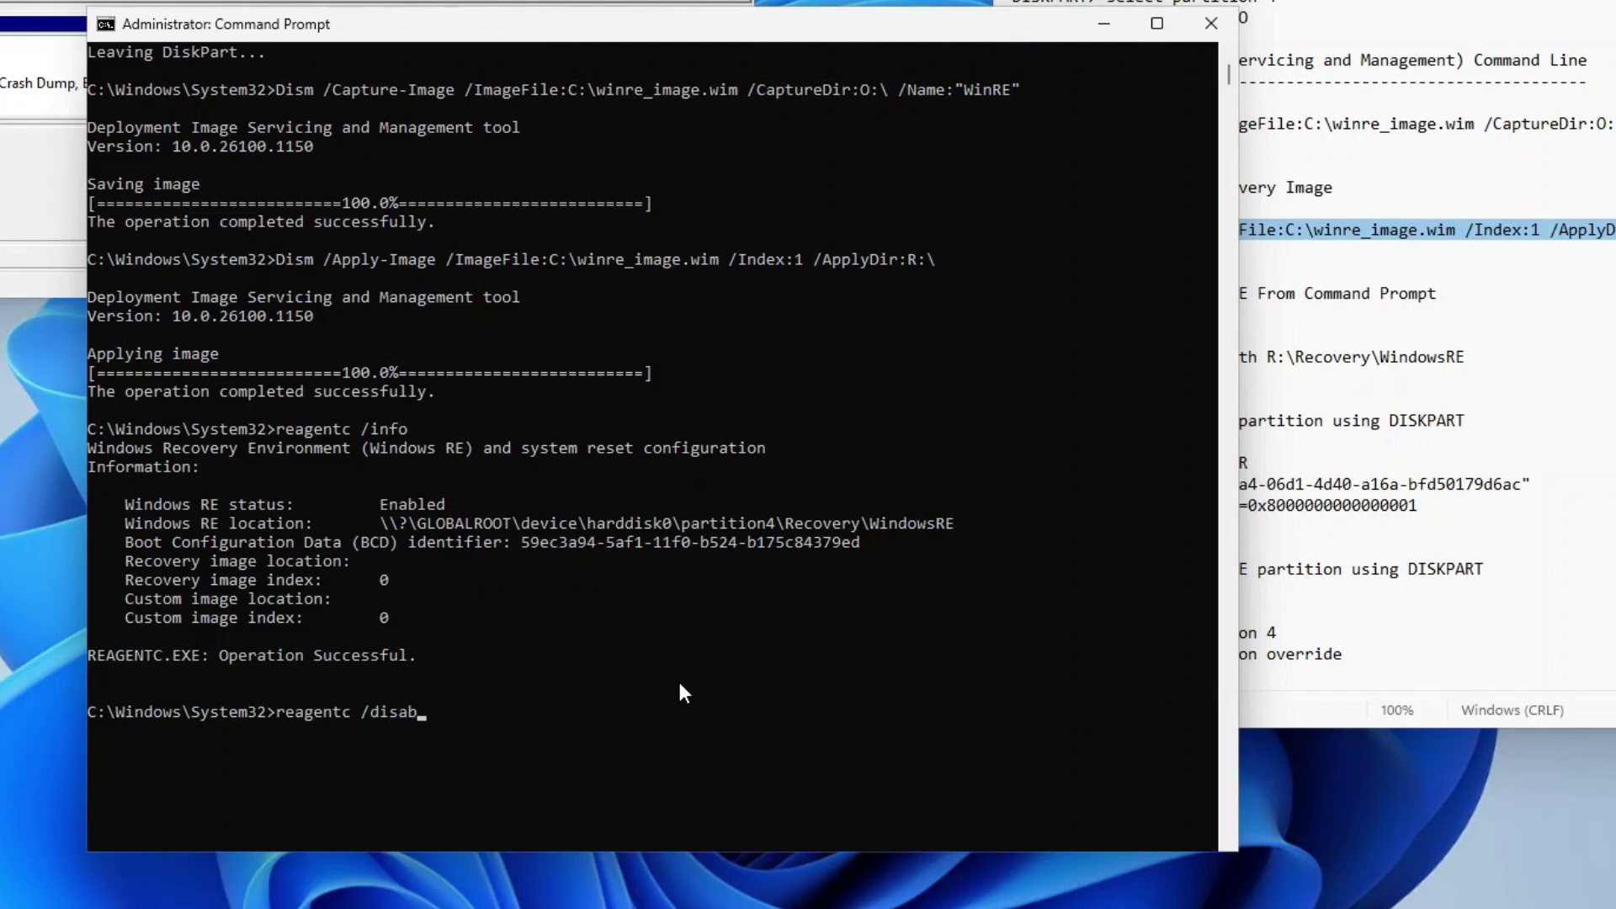
type("le")
key("Return")
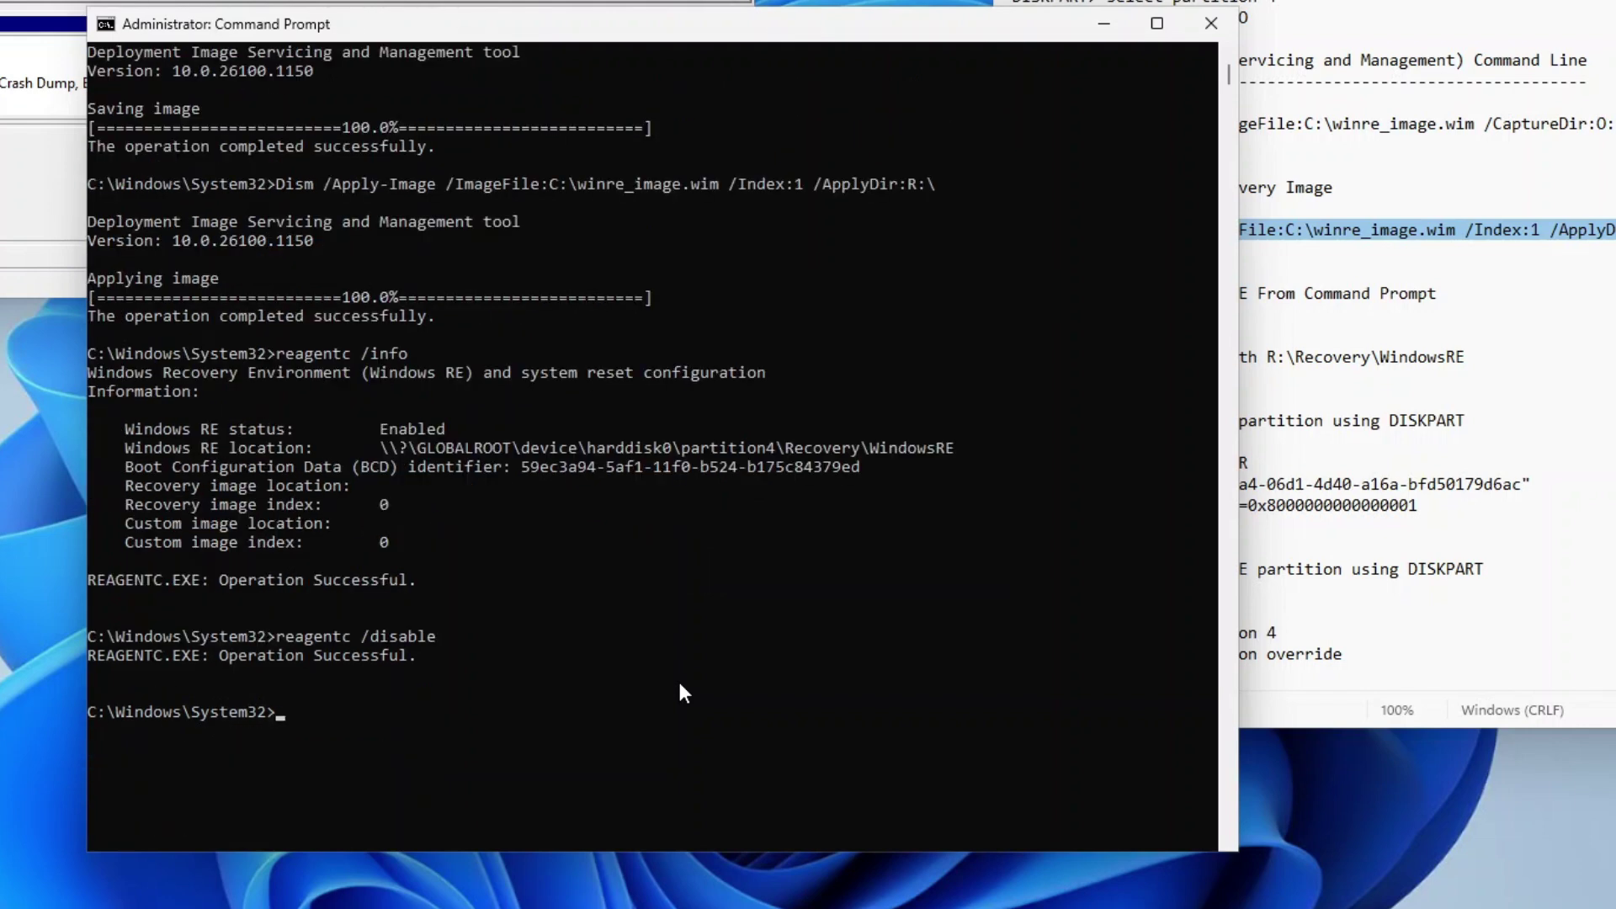
left_click(1470, 286)
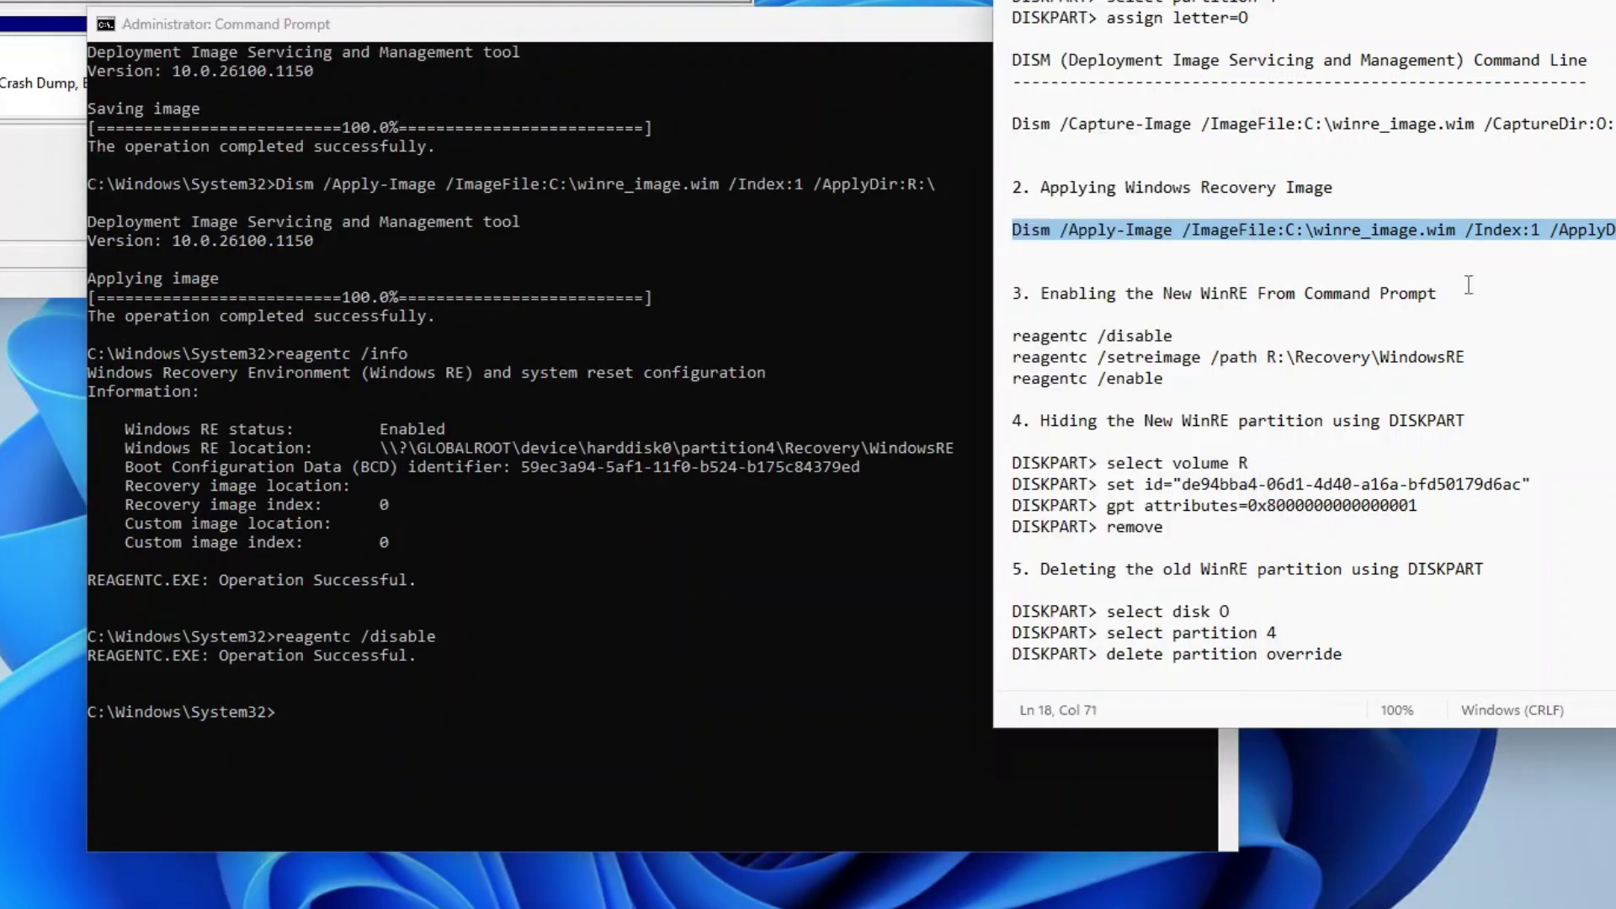
triple_click(1004, 362)
key("shift+Left")
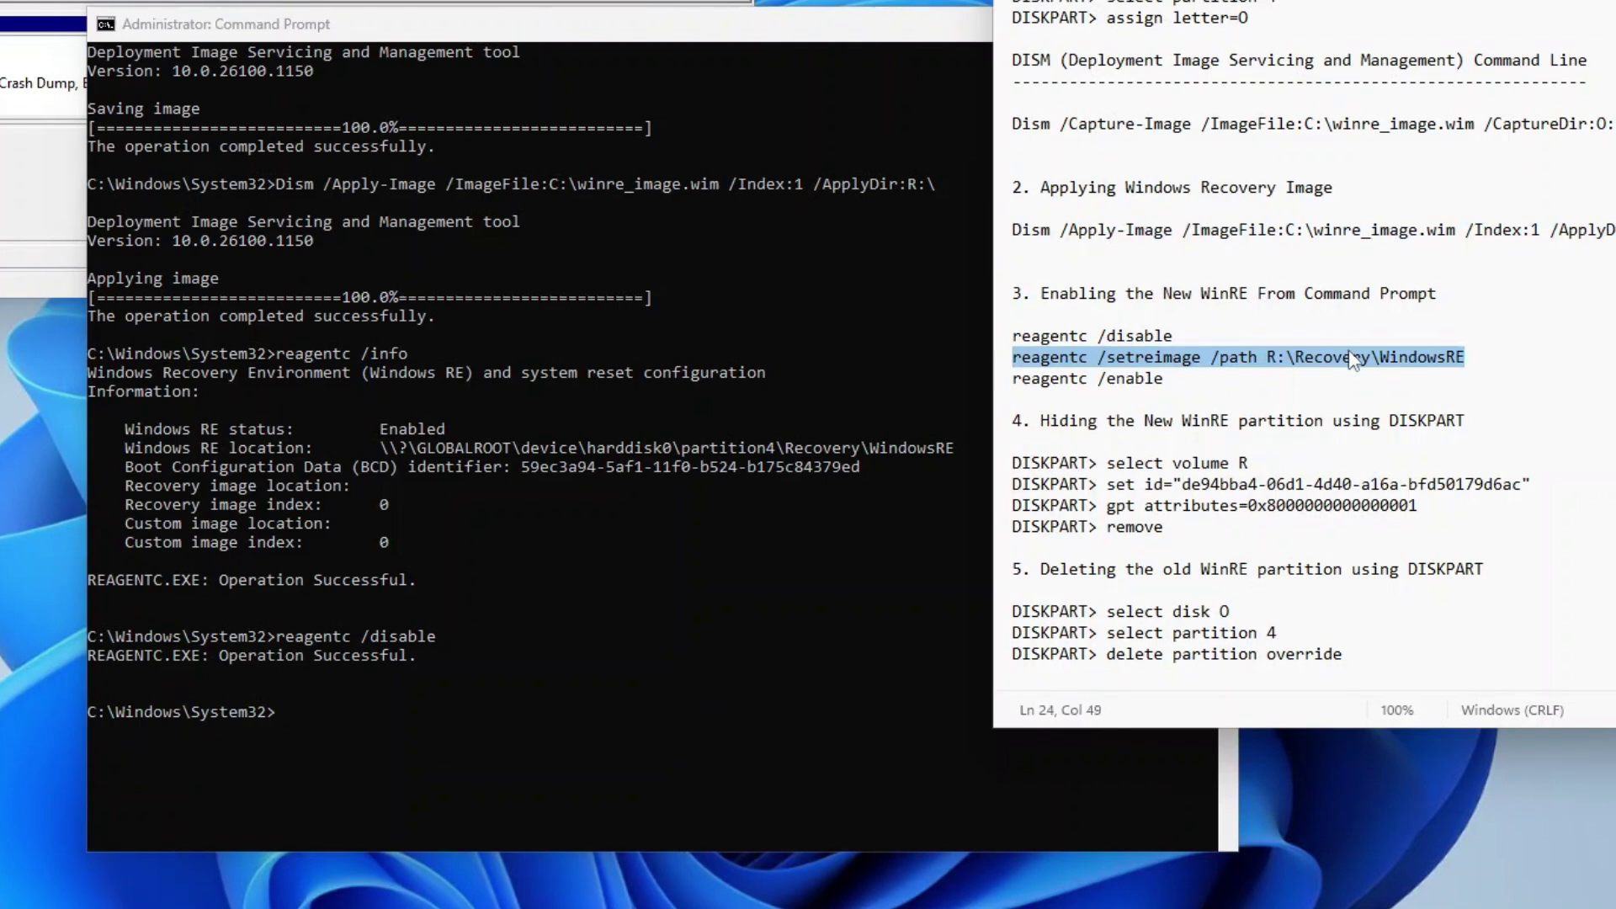
right_click(1355, 358)
left_click(1338, 473)
left_click(306, 717)
right_click(306, 716)
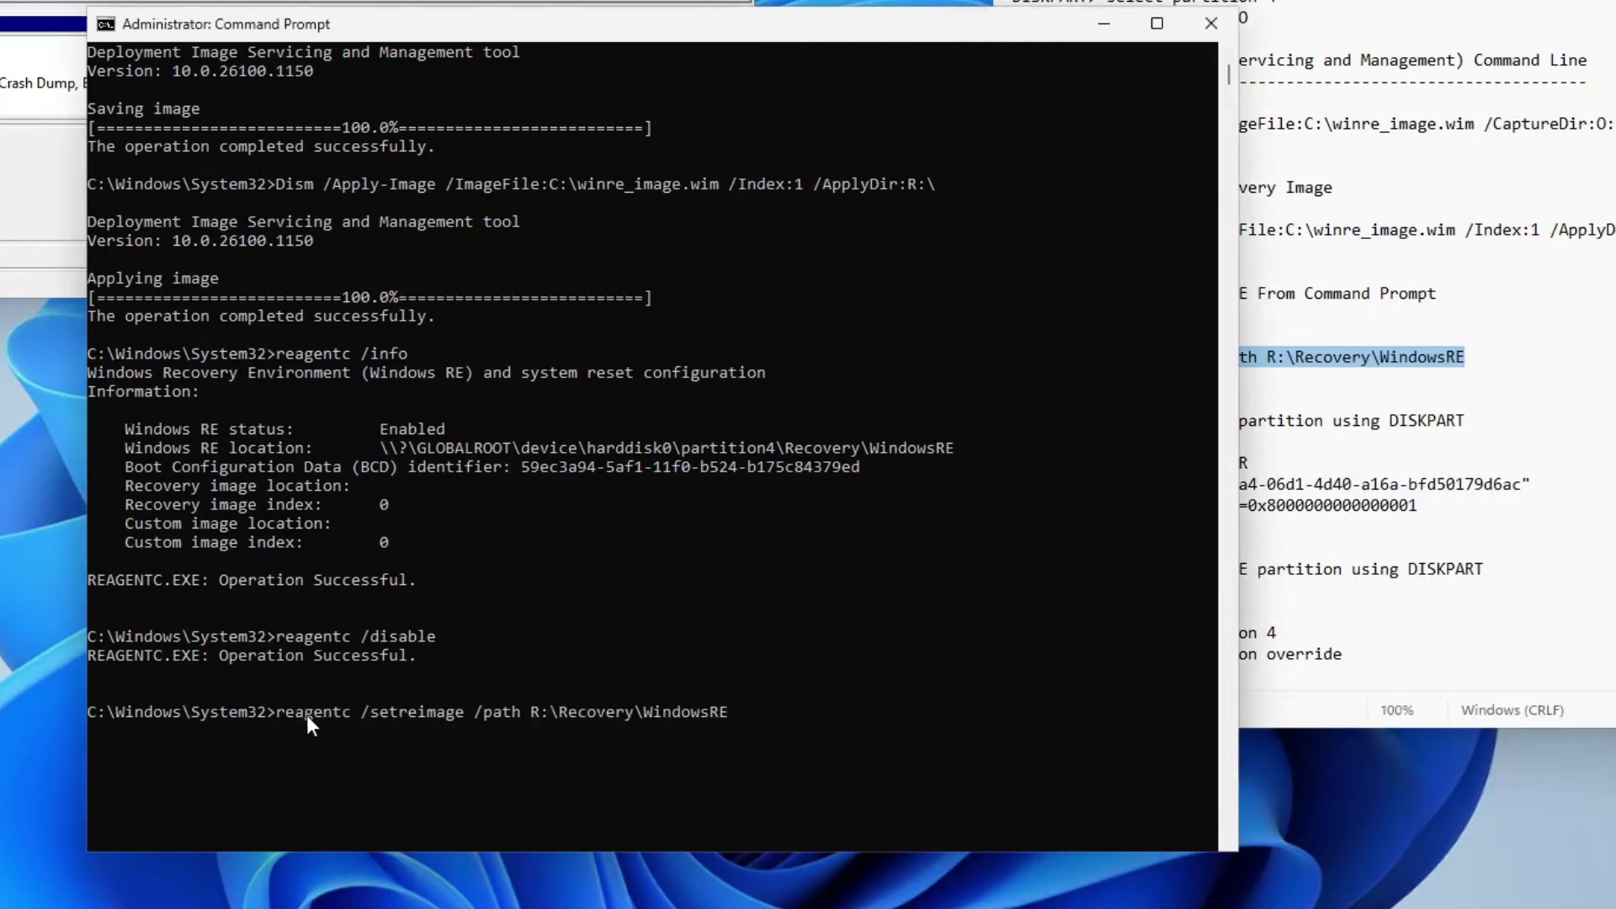
key("Return")
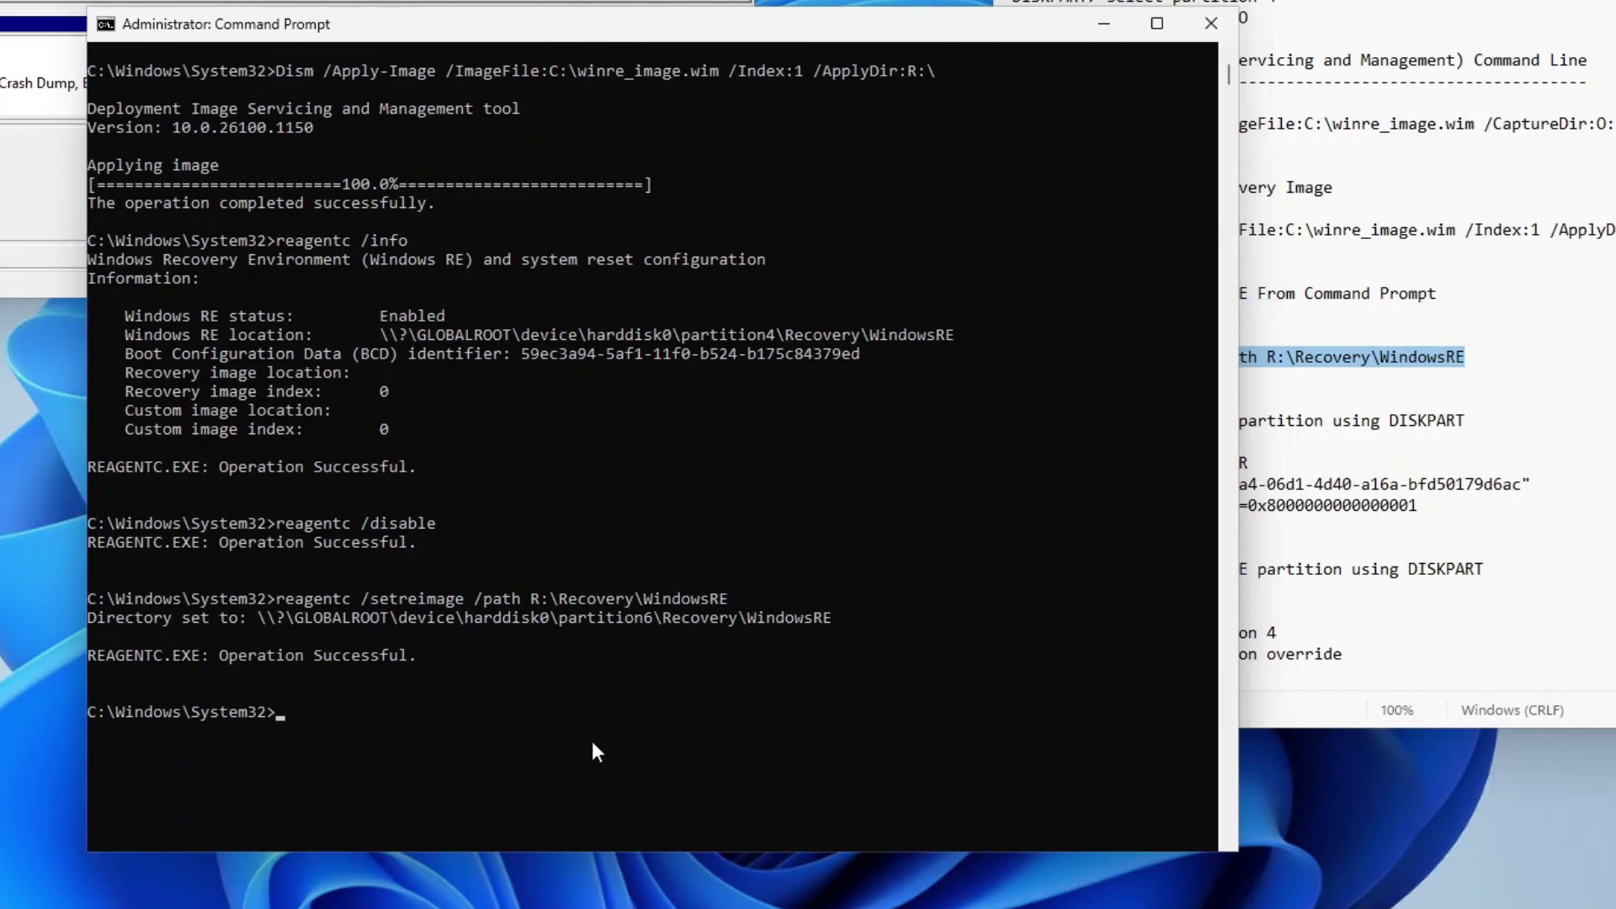
Step: Re-enable Windows RE and confirm with reagentc /info it now sits on partition 6
type("reagentc /enable")
key("Return")
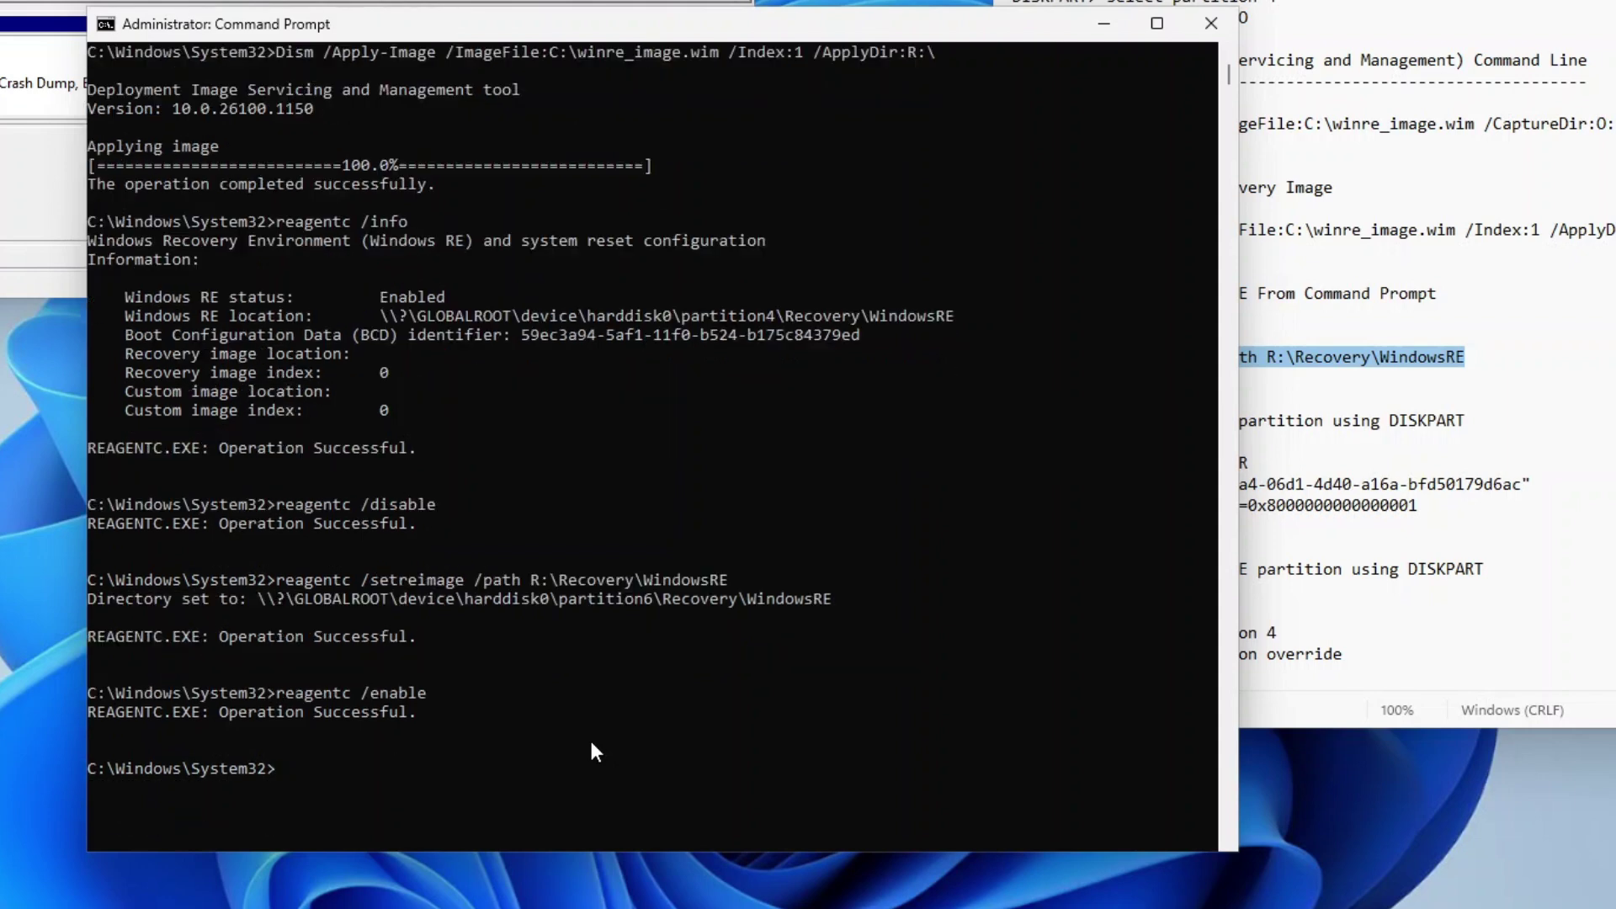
type("reagentc /info")
key("Return")
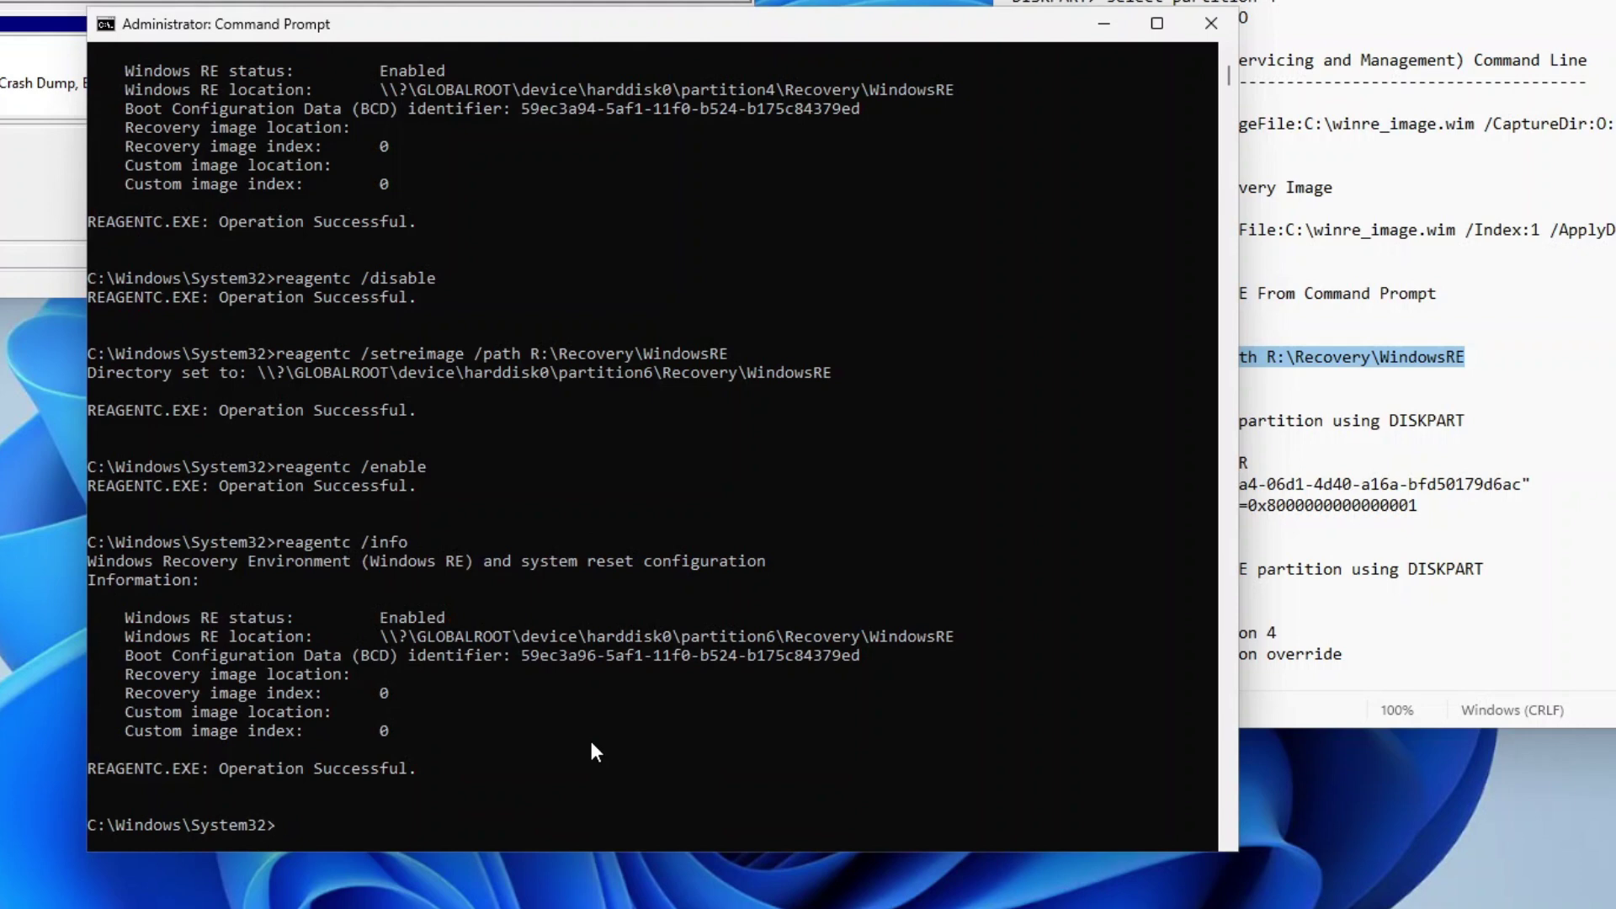
left_click_drag(381, 636, 959, 644)
left_click(743, 633)
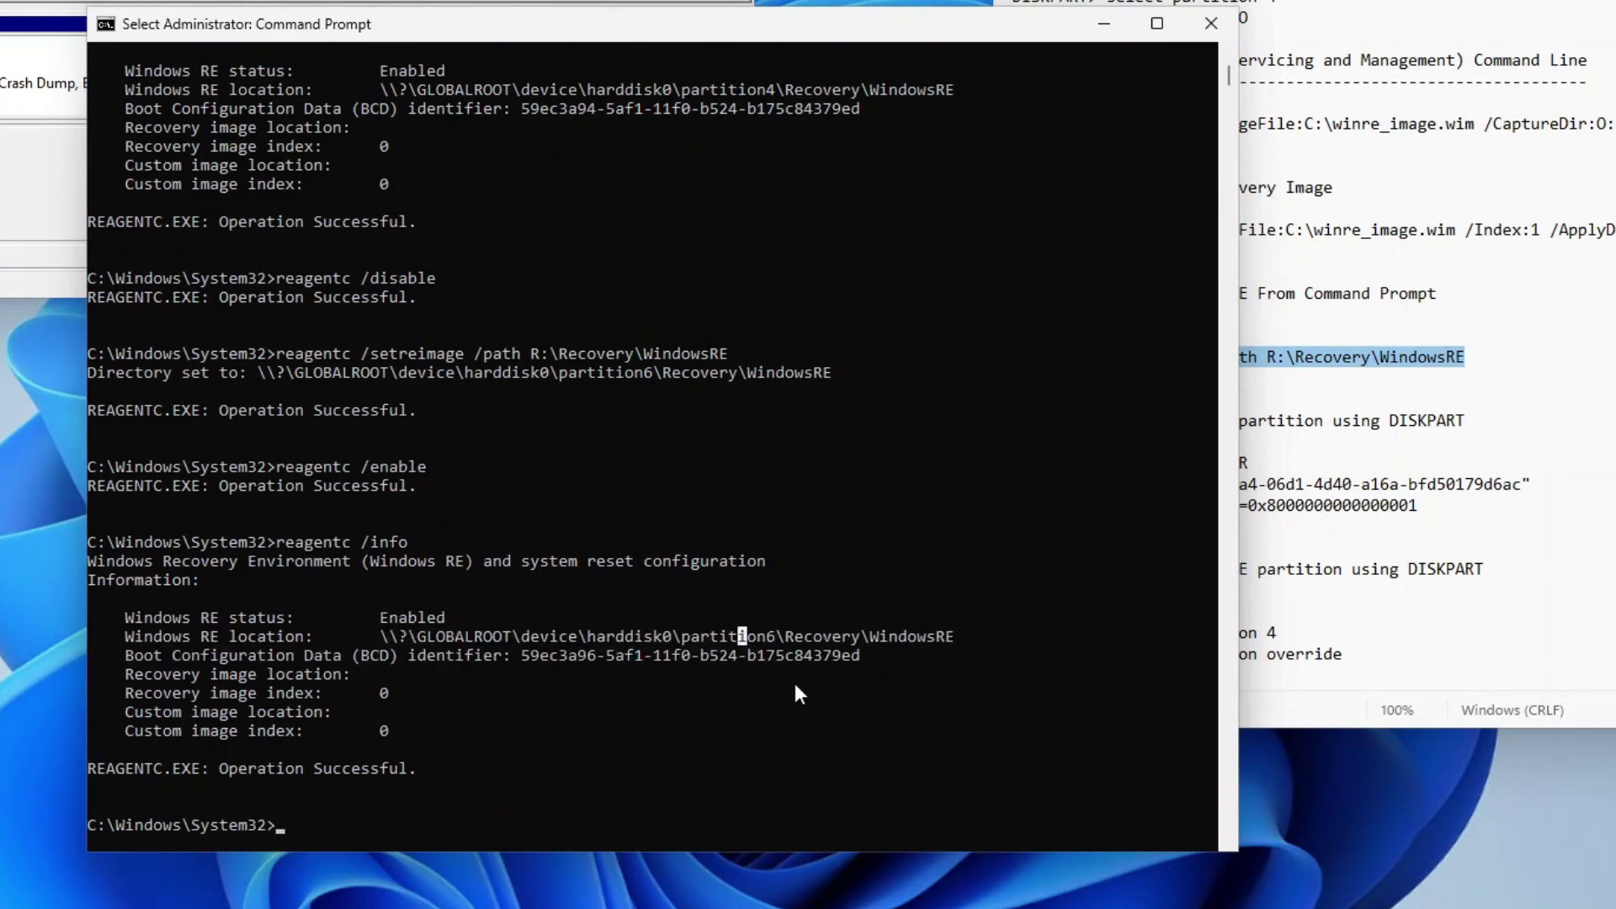
scroll(793, 686, "down", 1)
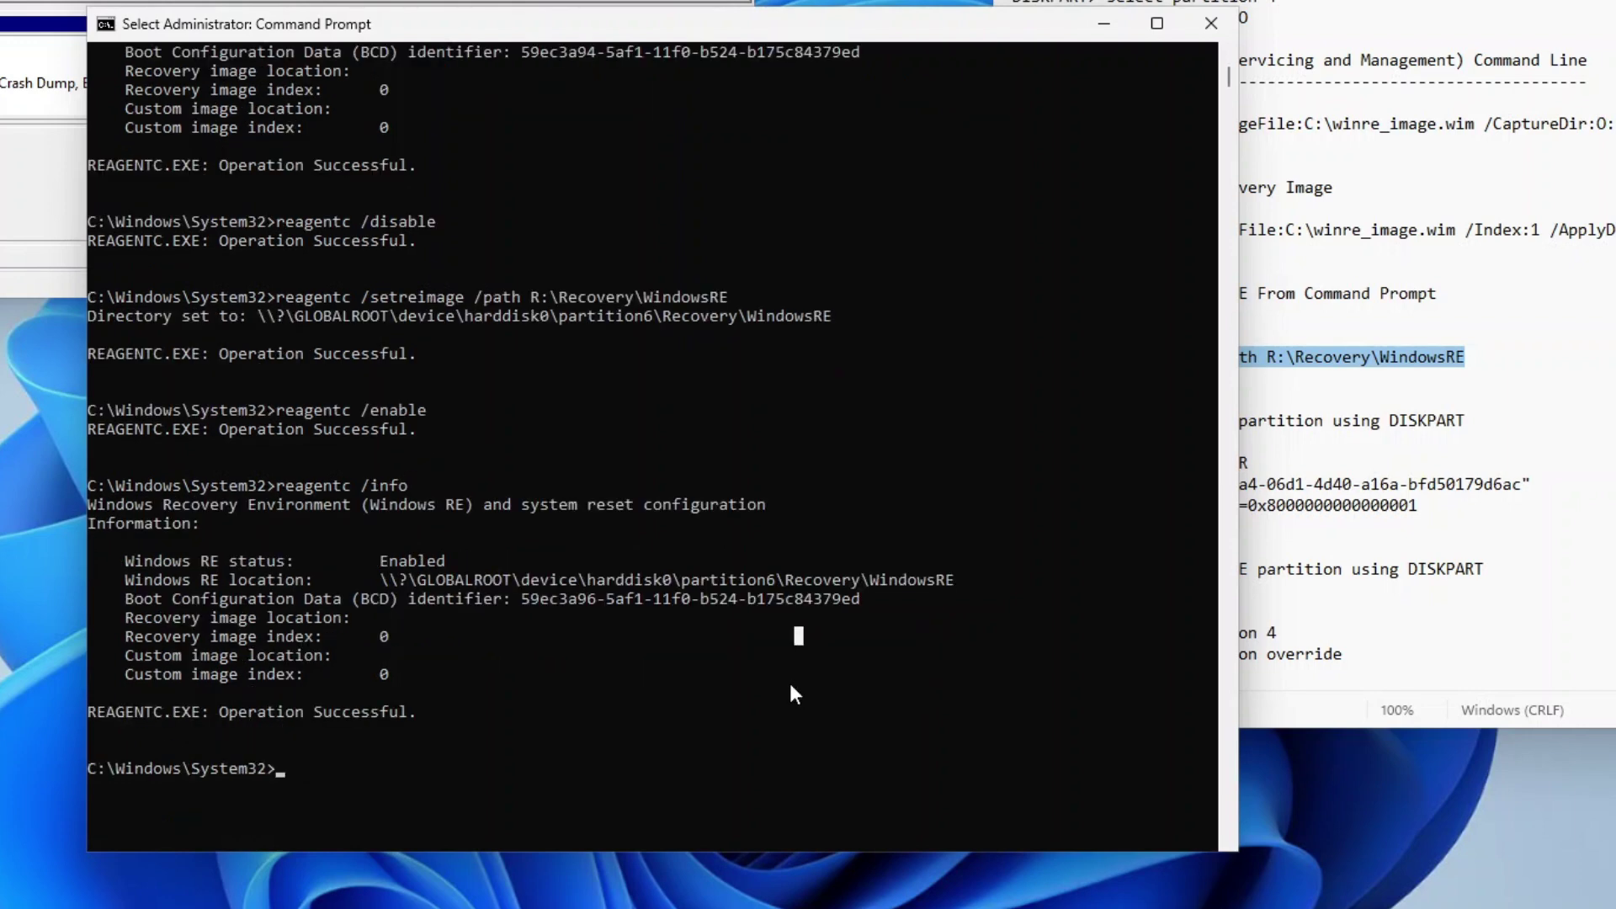
Step: Start DiskPart and select volume R
type("diskpart")
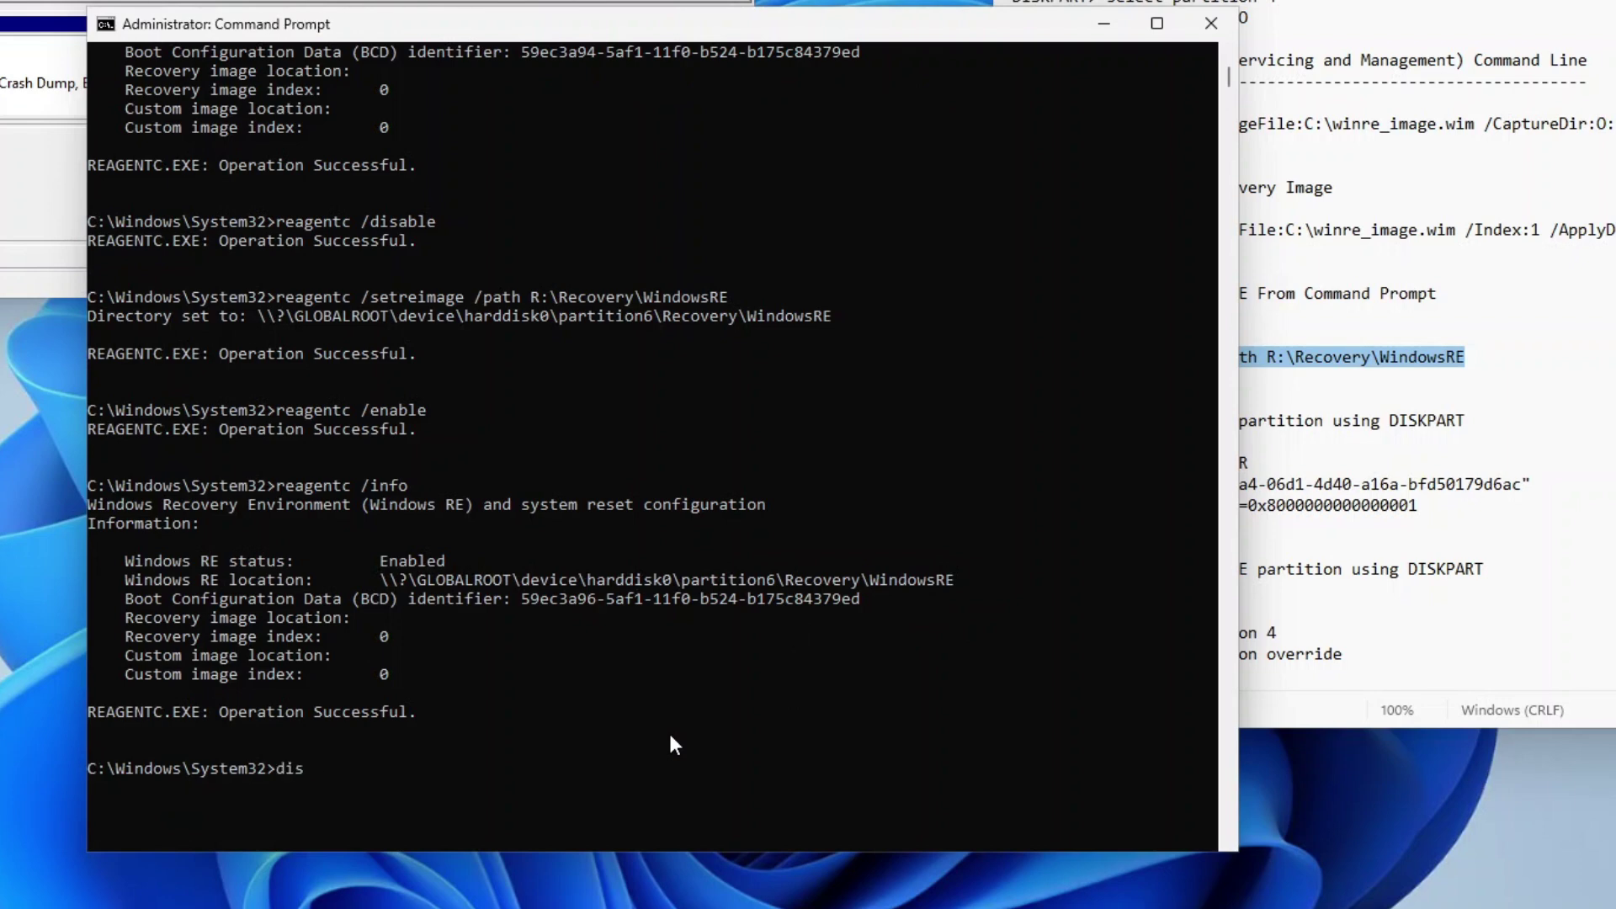
key("Return")
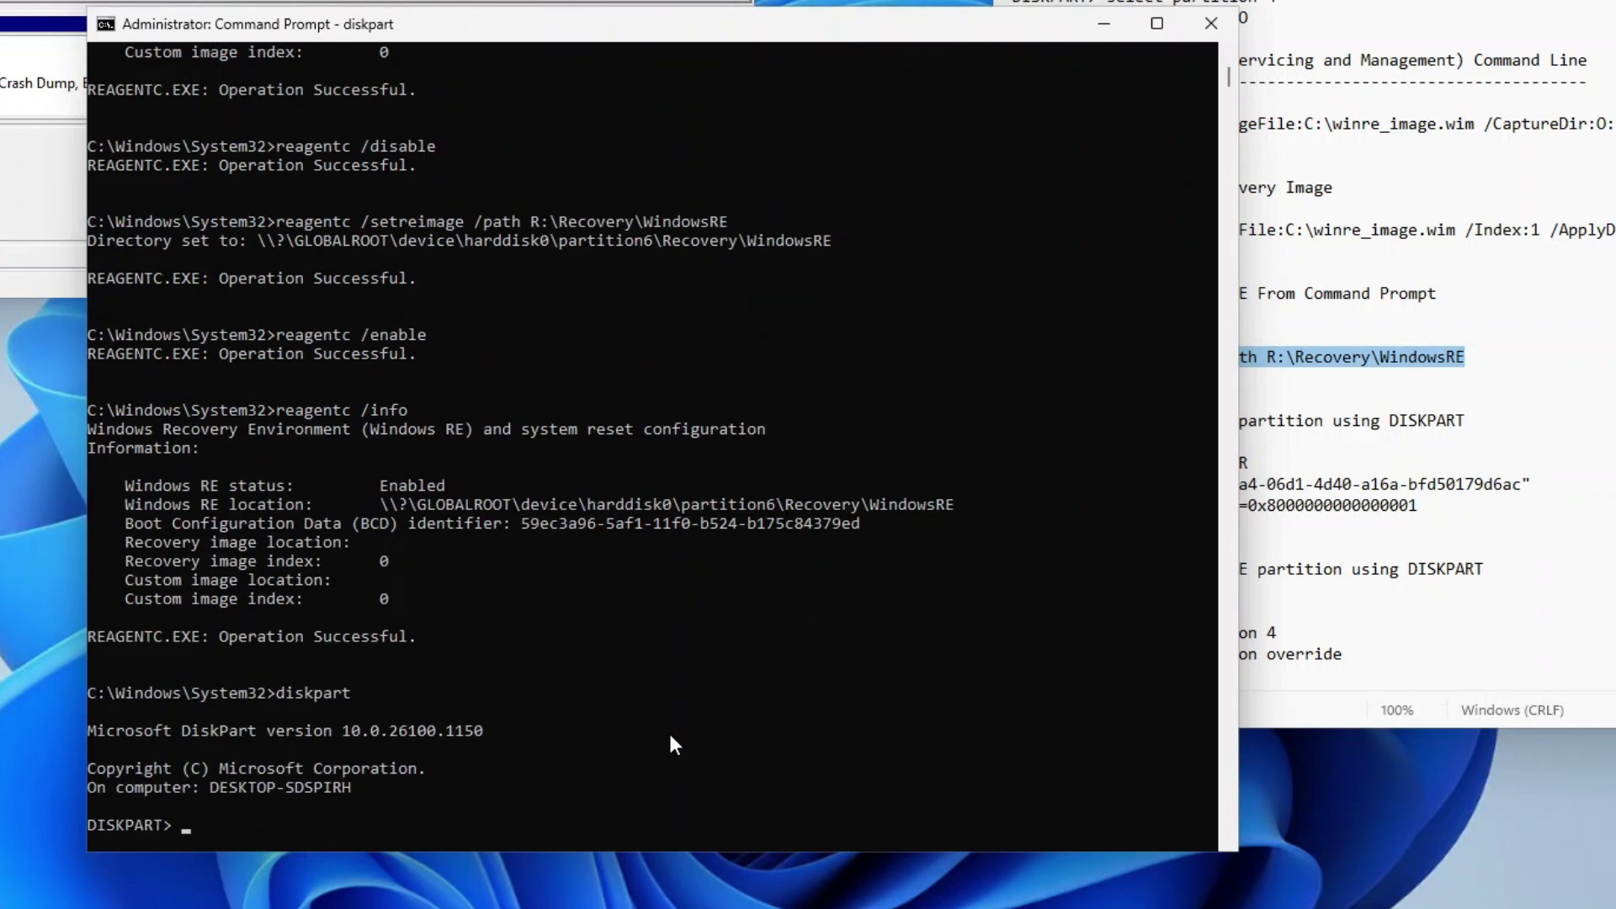
scroll(671, 736, "down", 3)
type("select ")
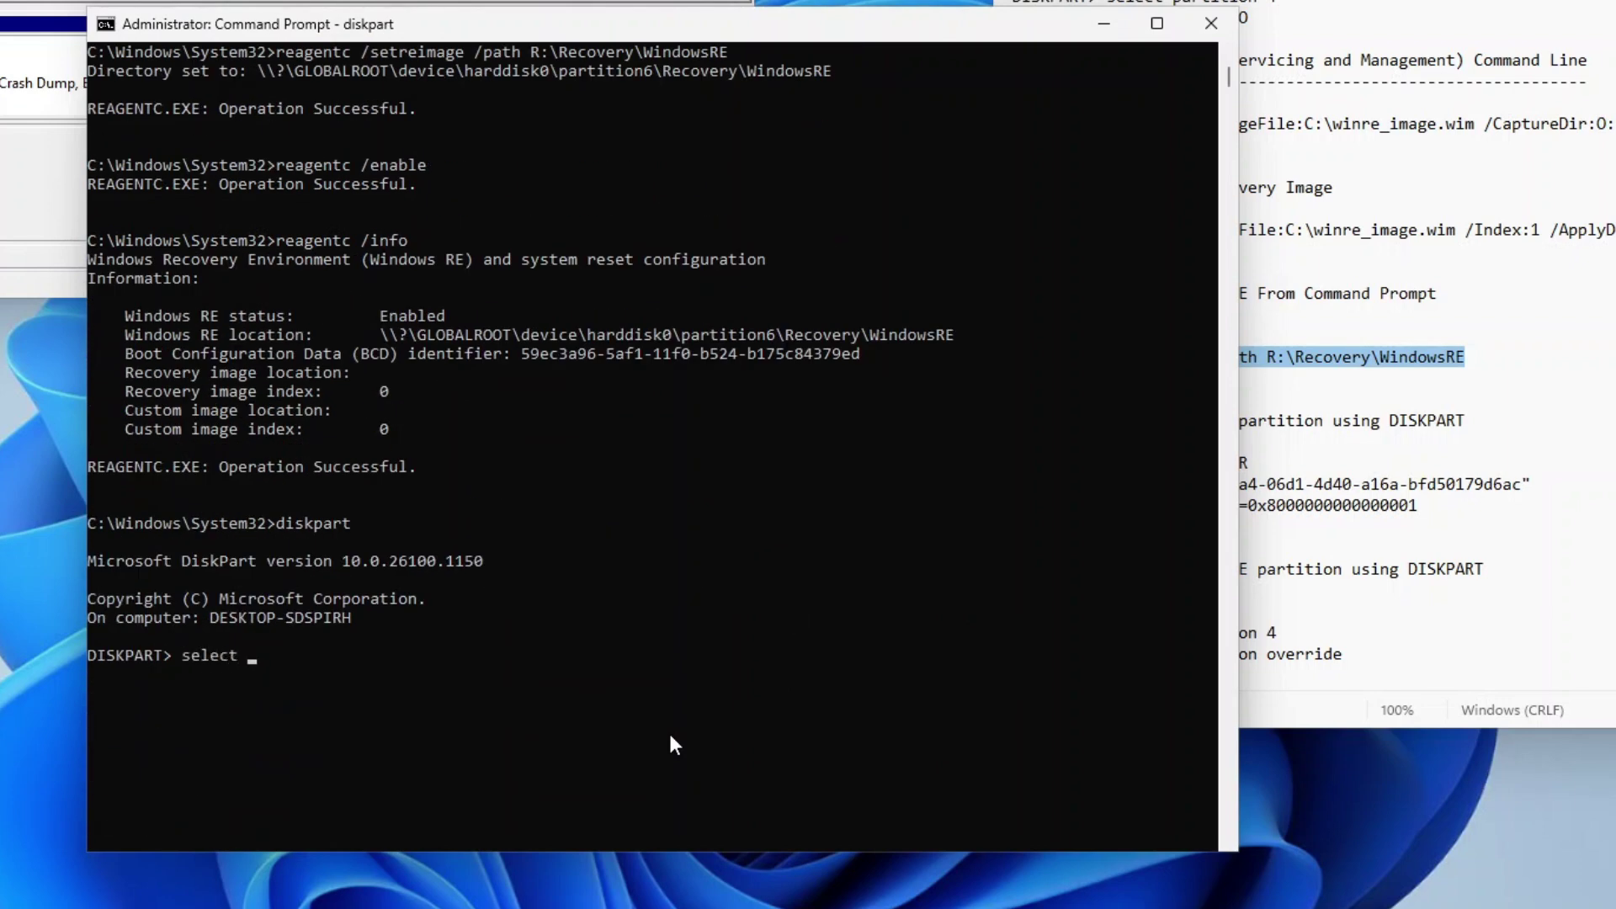
type("volume R")
key("Return")
Step: Run the set id command from the notes to give volume R the recovery partition type ID
key("alt+Tab")
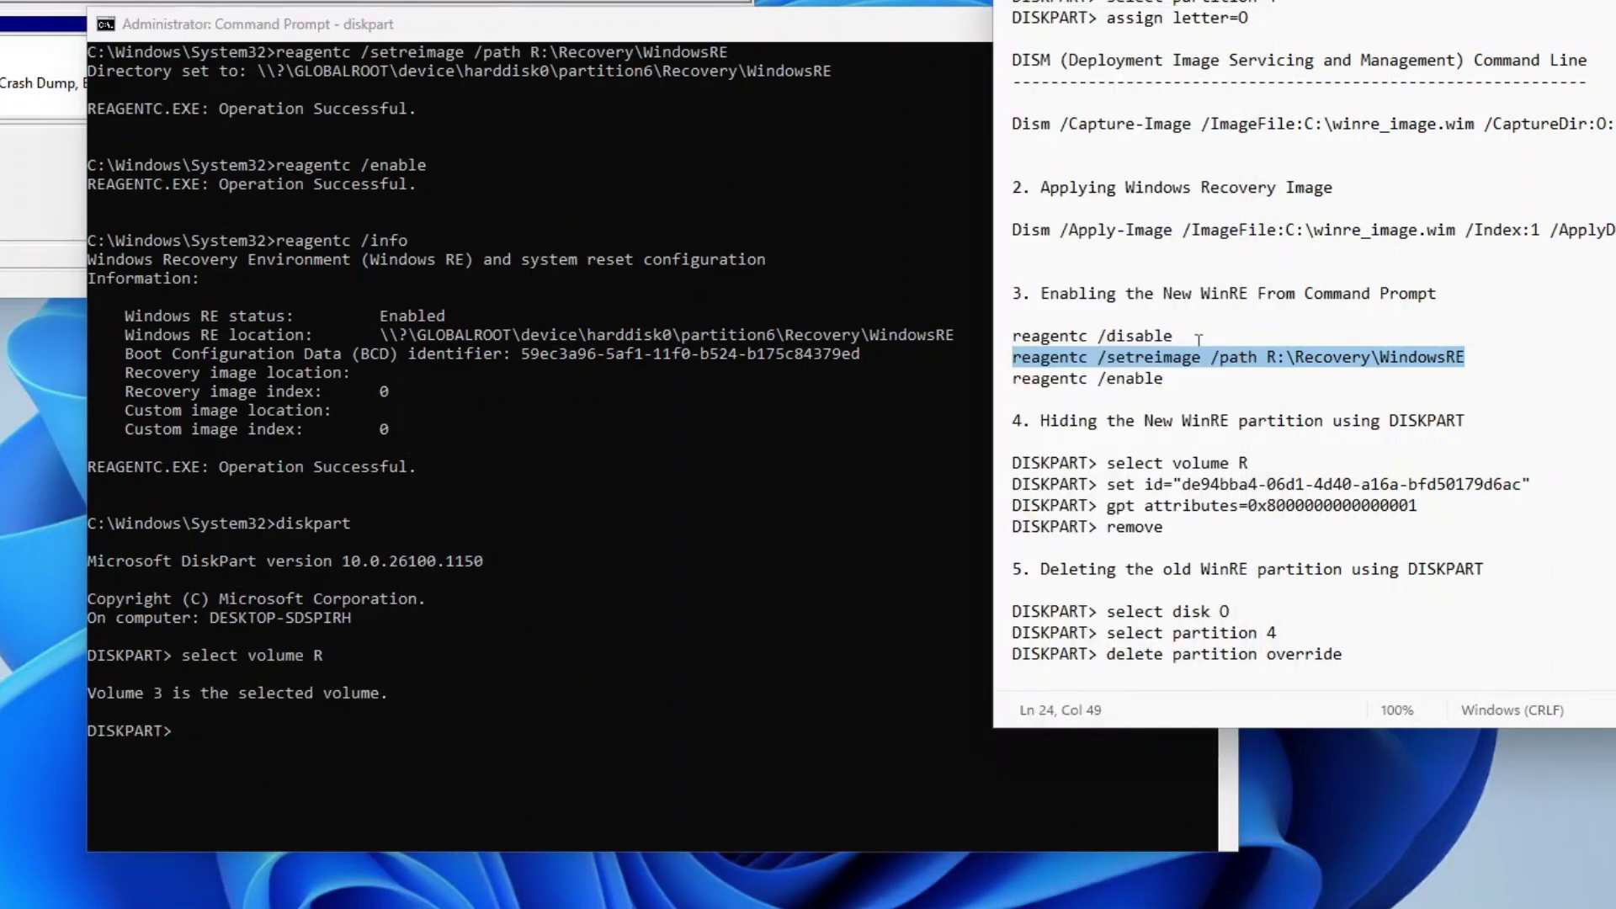
left_click_drag(1106, 484, 1534, 488)
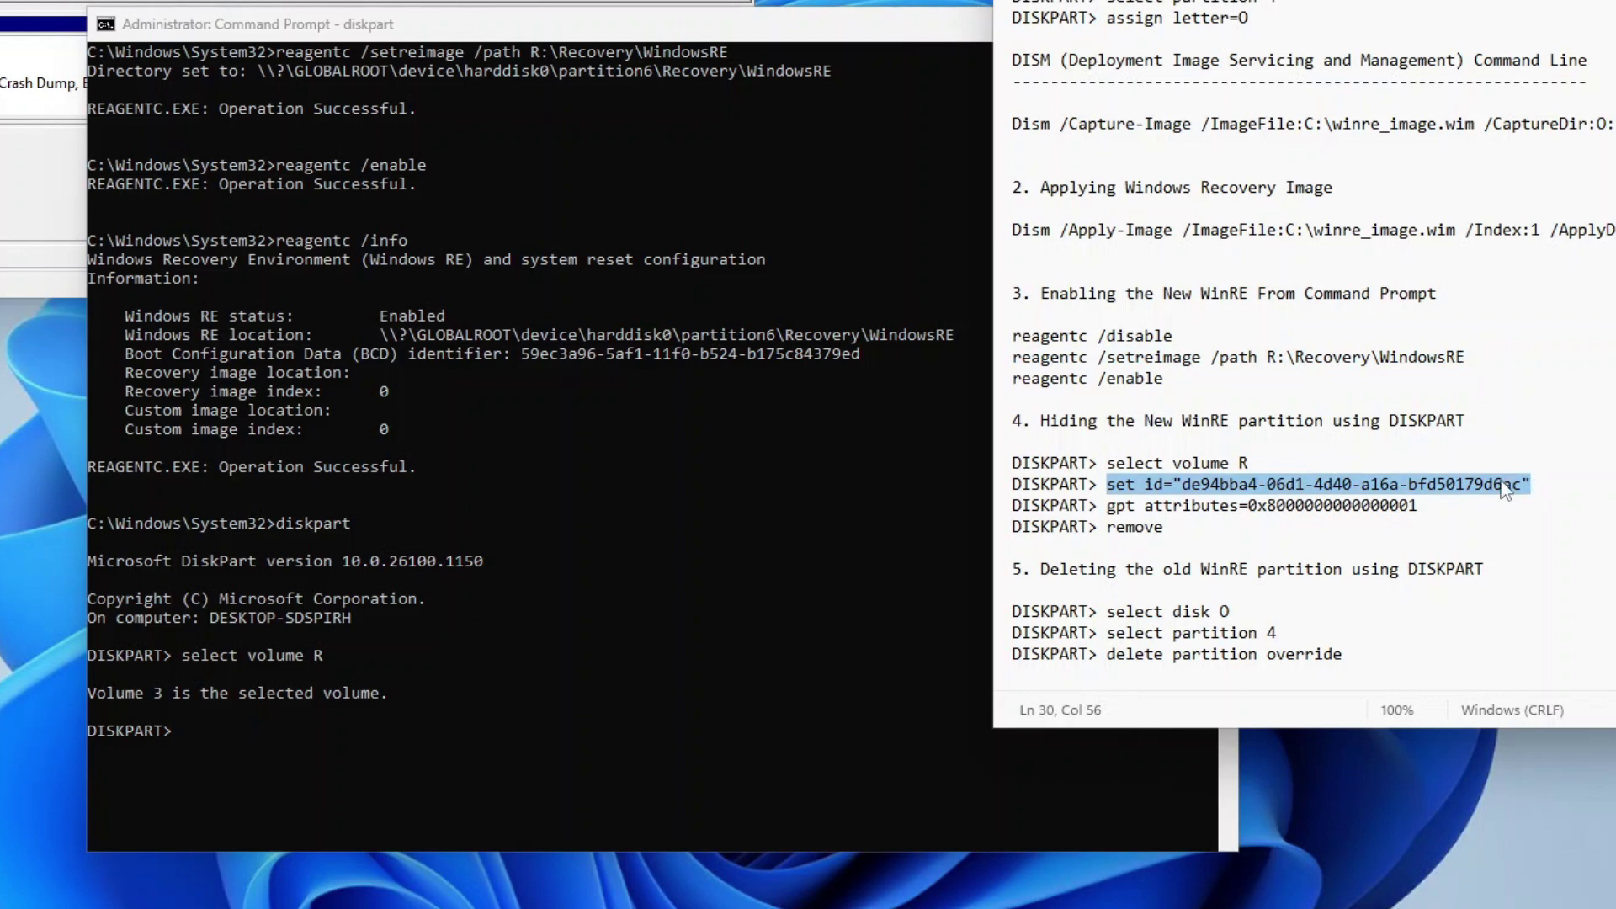
right_click(1502, 485)
left_click(1295, 595)
left_click(310, 725)
right_click(277, 735)
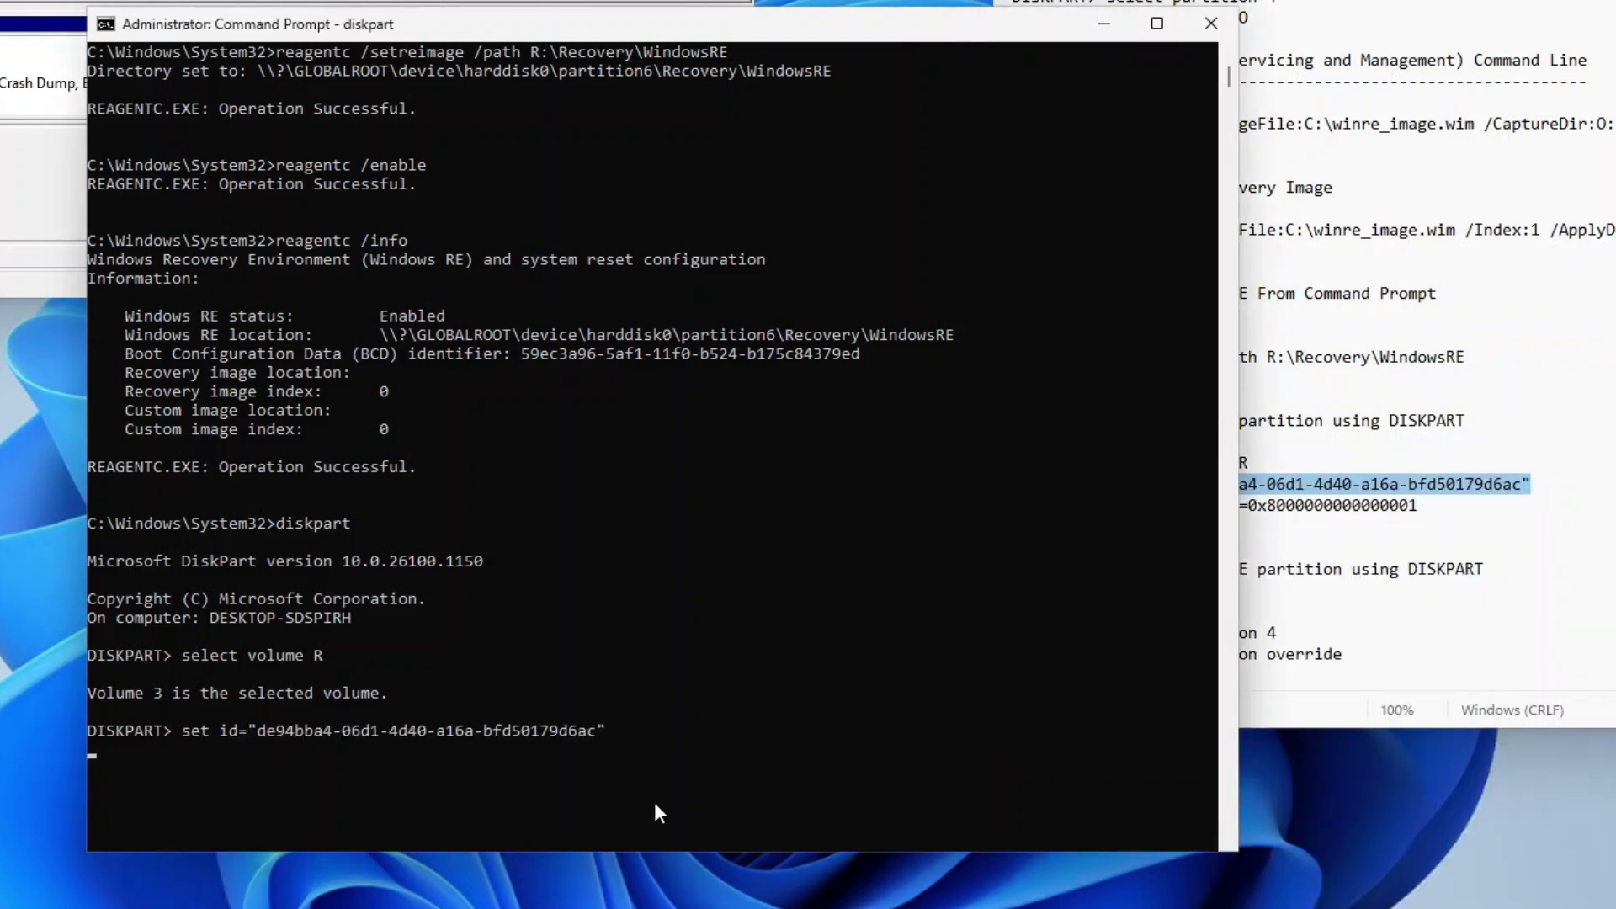
scroll(650, 771, "down", 3)
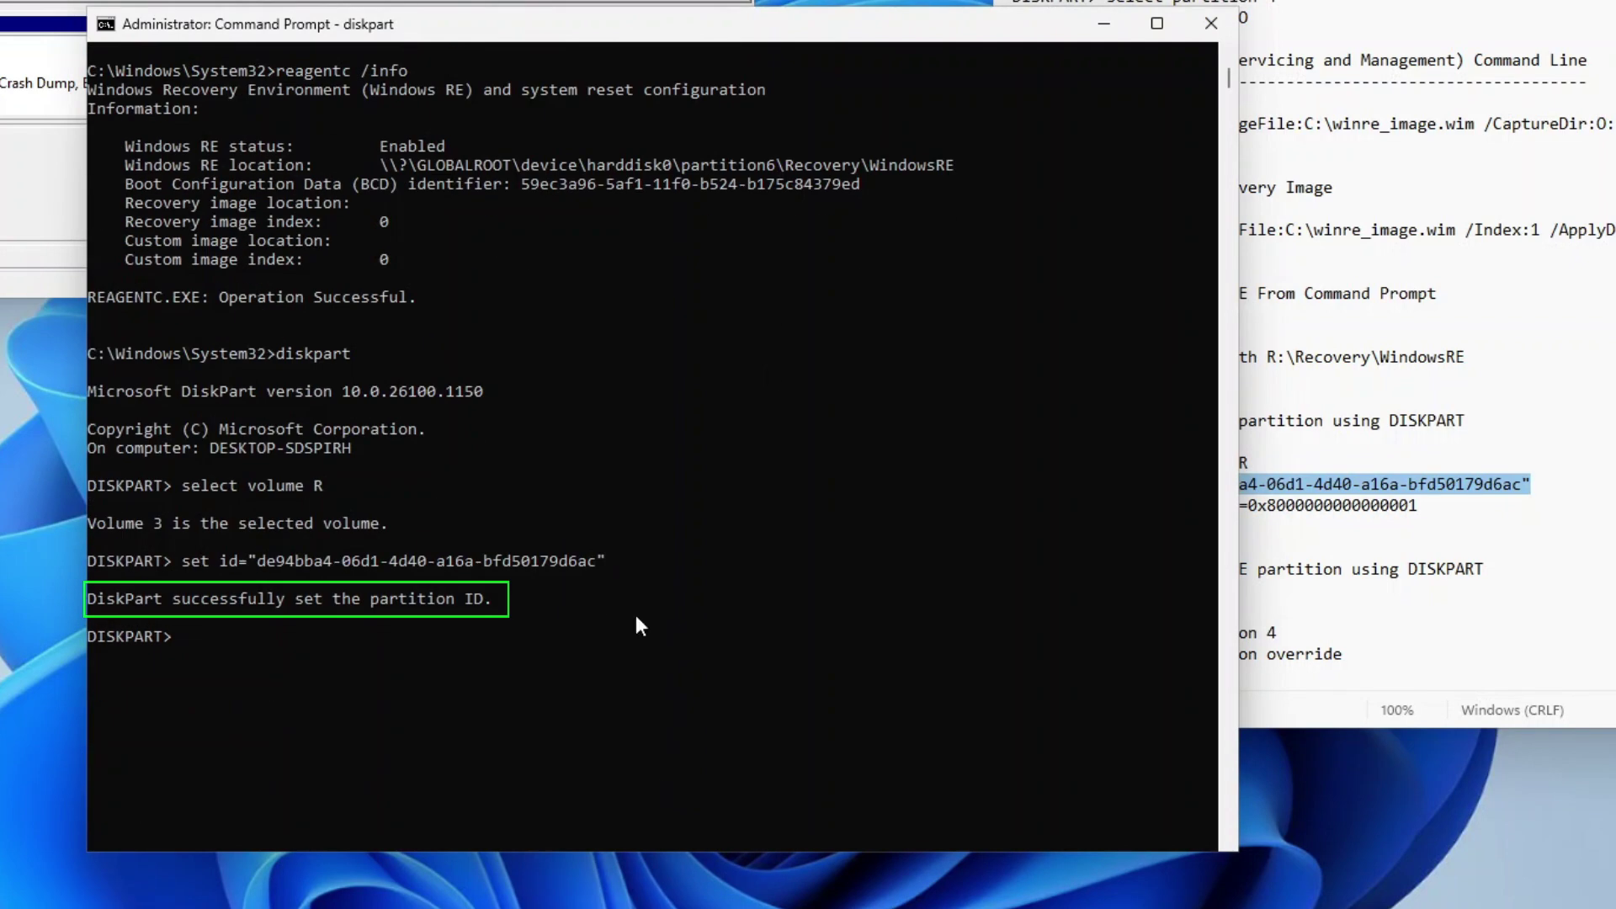
left_click(1107, 505)
left_click_drag(1107, 505, 1421, 505)
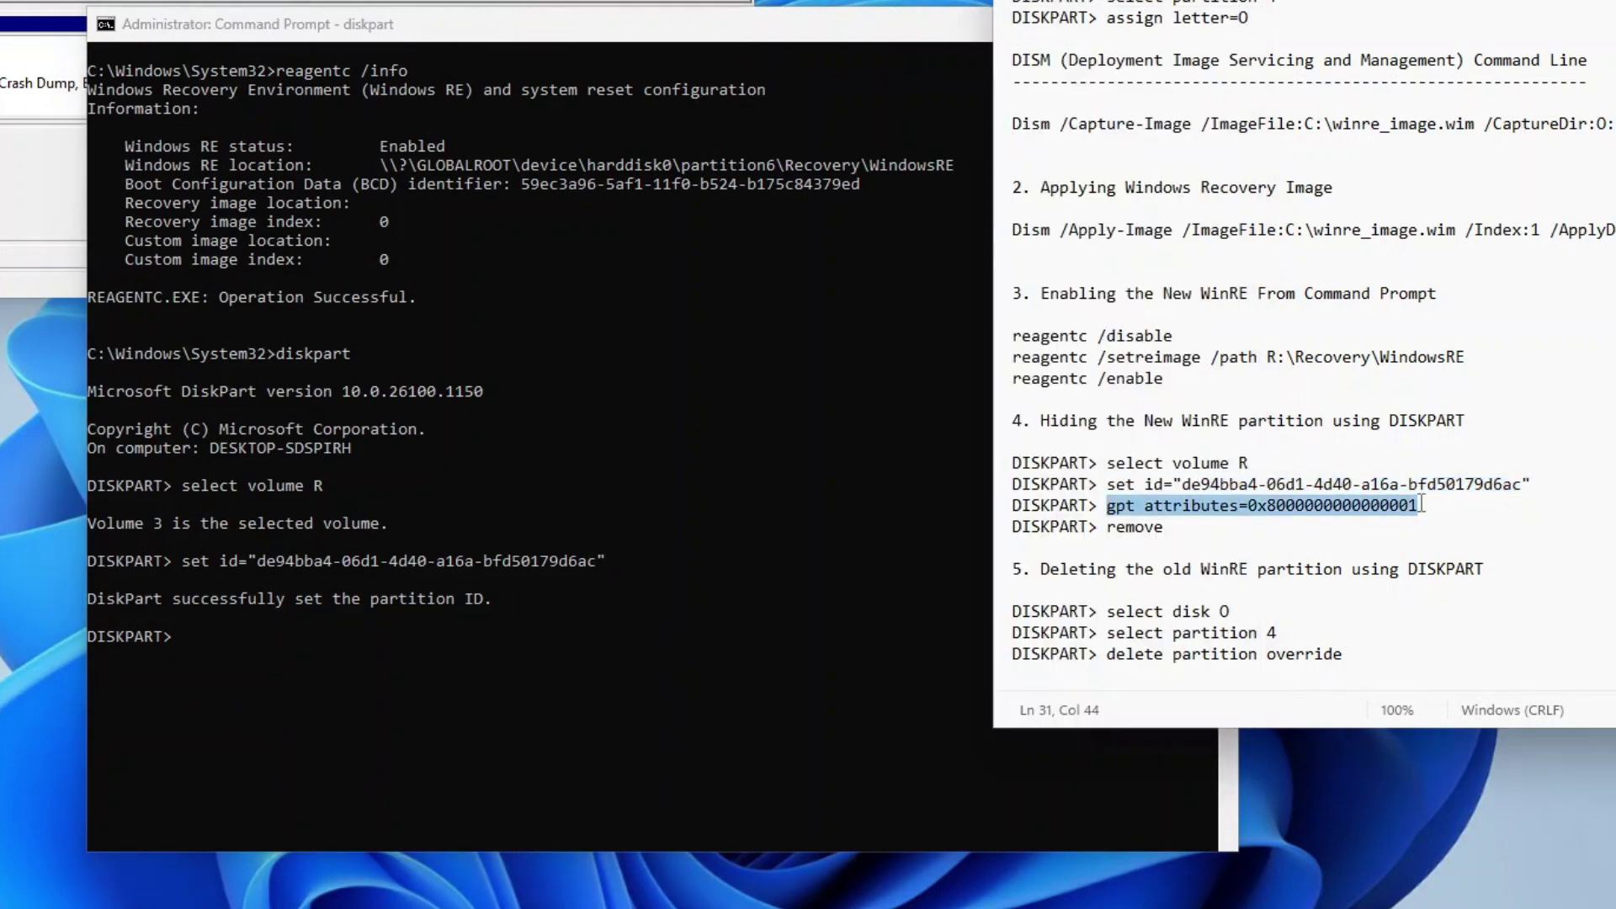
right_click(1422, 505)
left_click(1462, 170)
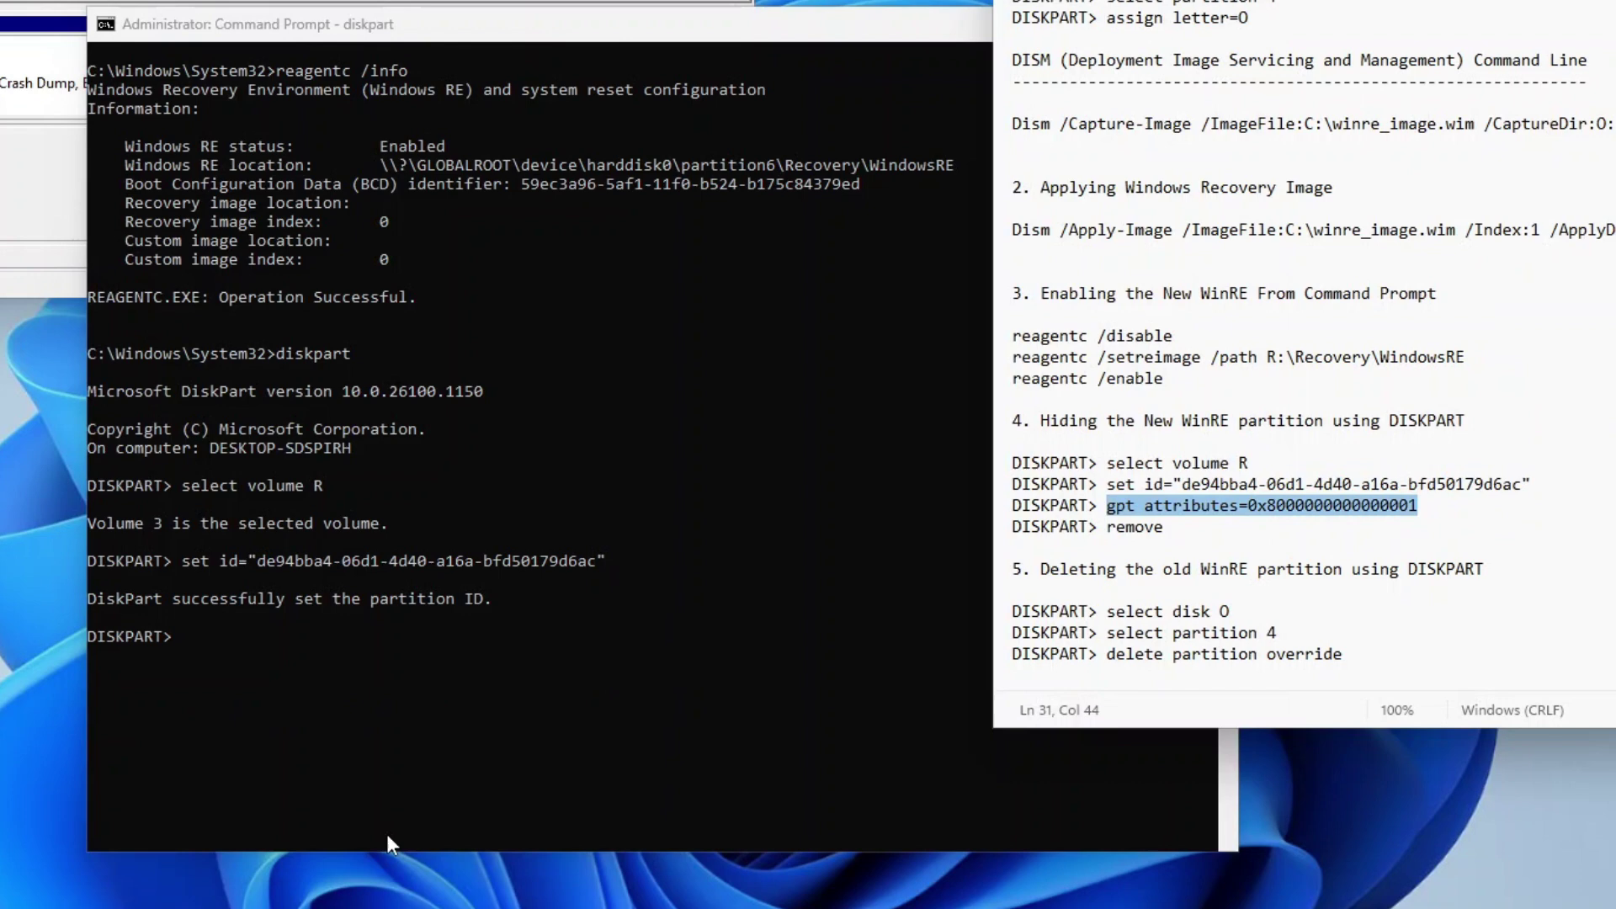
left_click(235, 644)
right_click(236, 643)
key("Return")
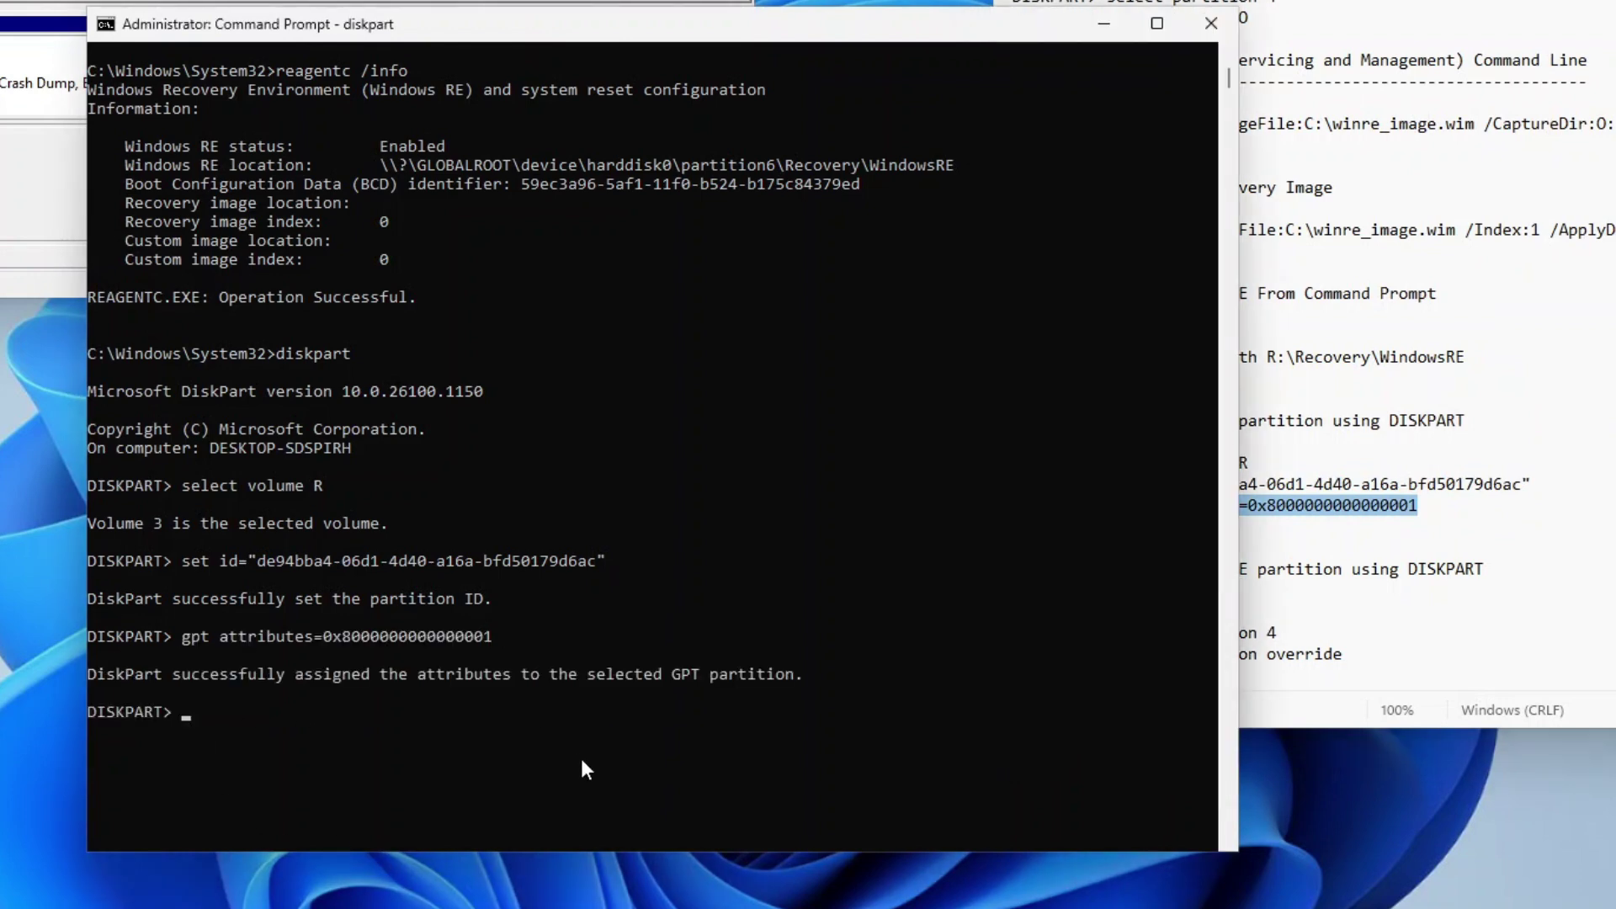
Step: Remove volume R's drive letter and exit DiskPart
type("remove")
key("Return")
type("exit")
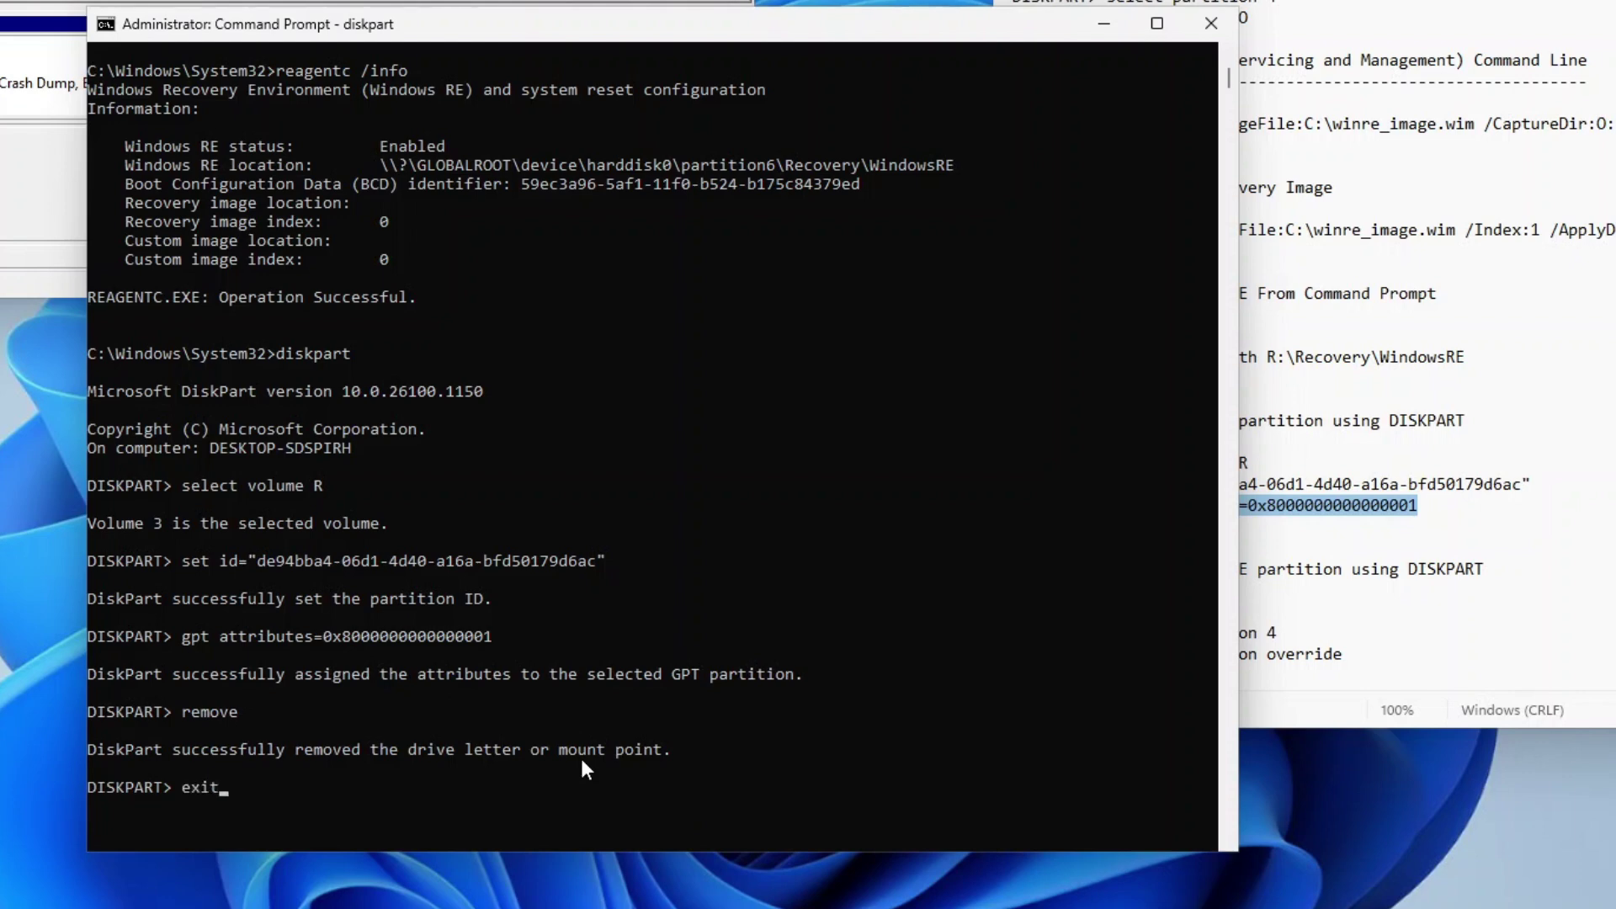
key("Return")
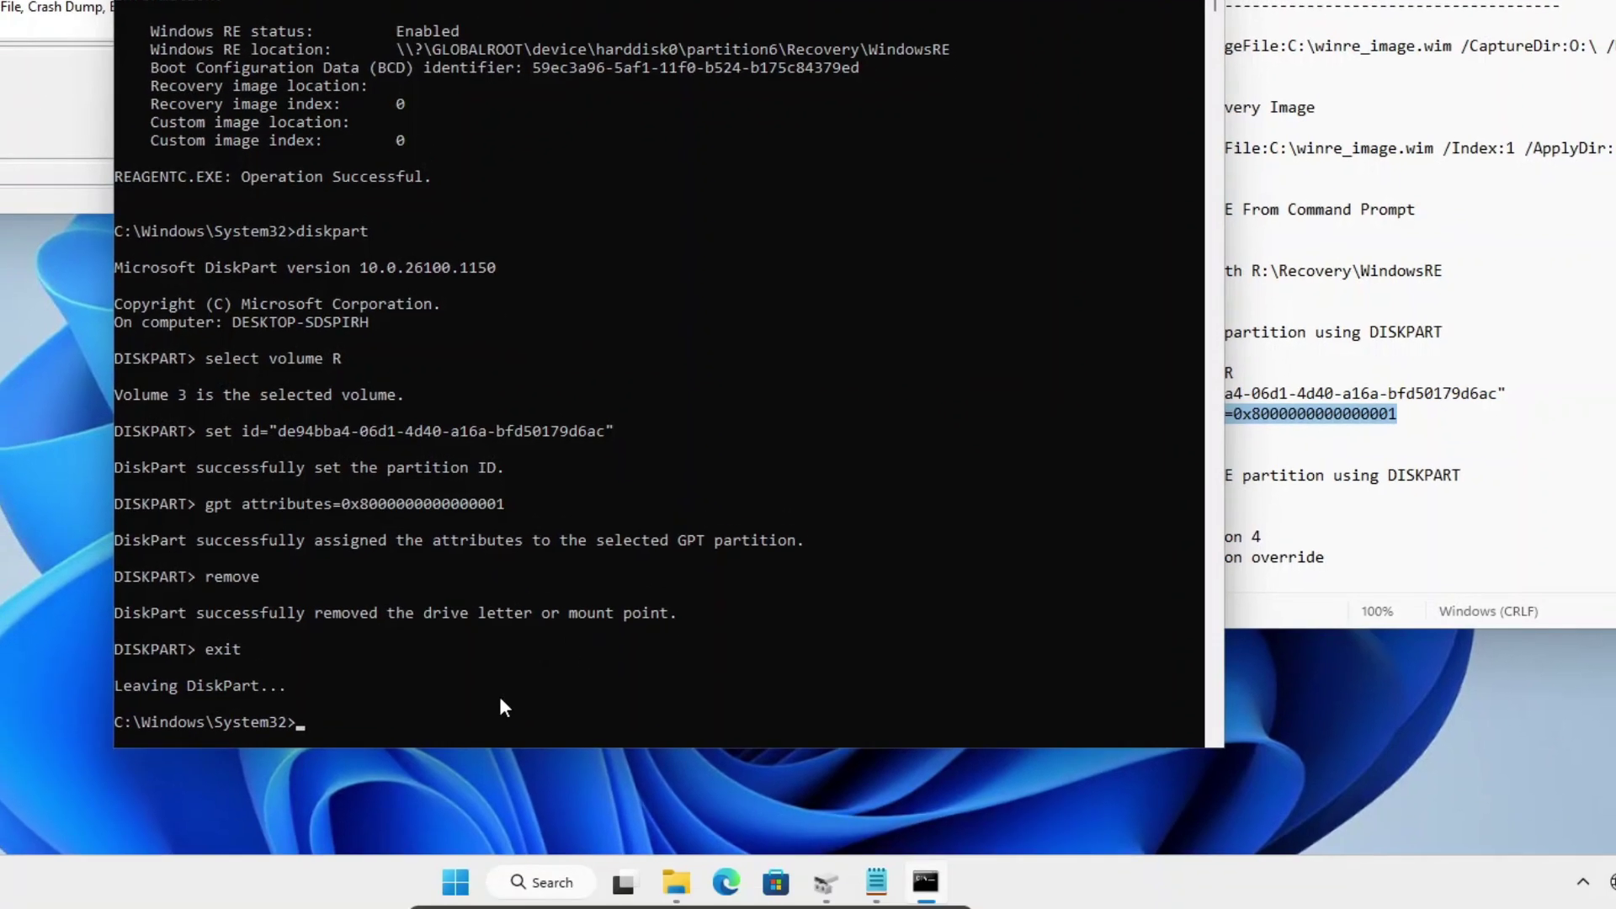
Step: Launch Registry Editor (regedit) with administrator approval
left_click(532, 882)
type("regedit")
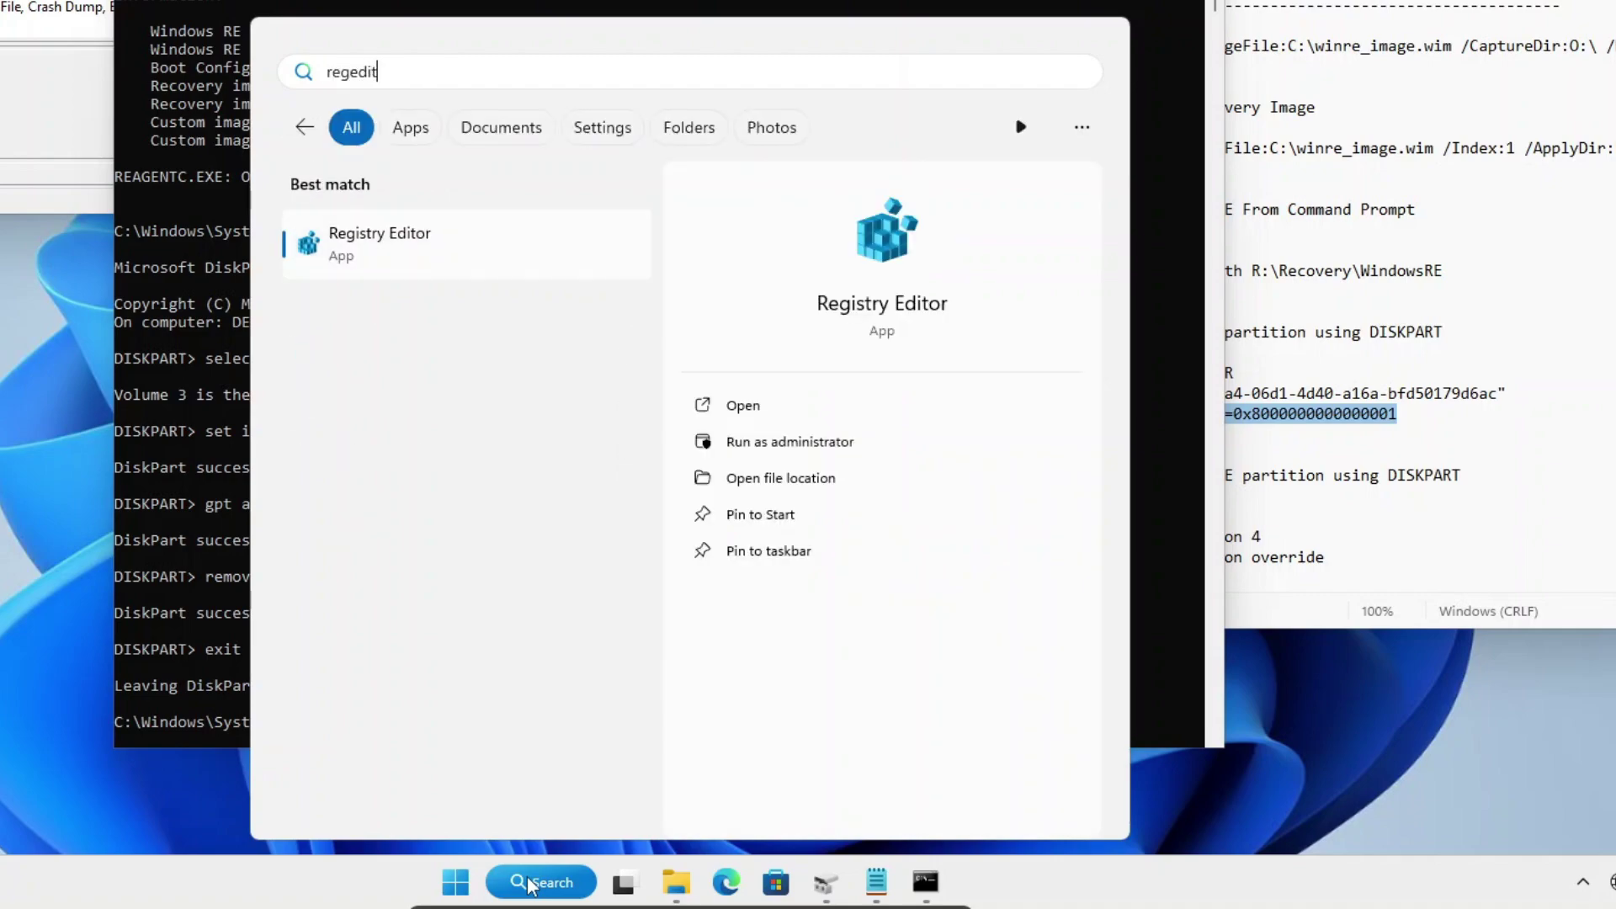
key("Return")
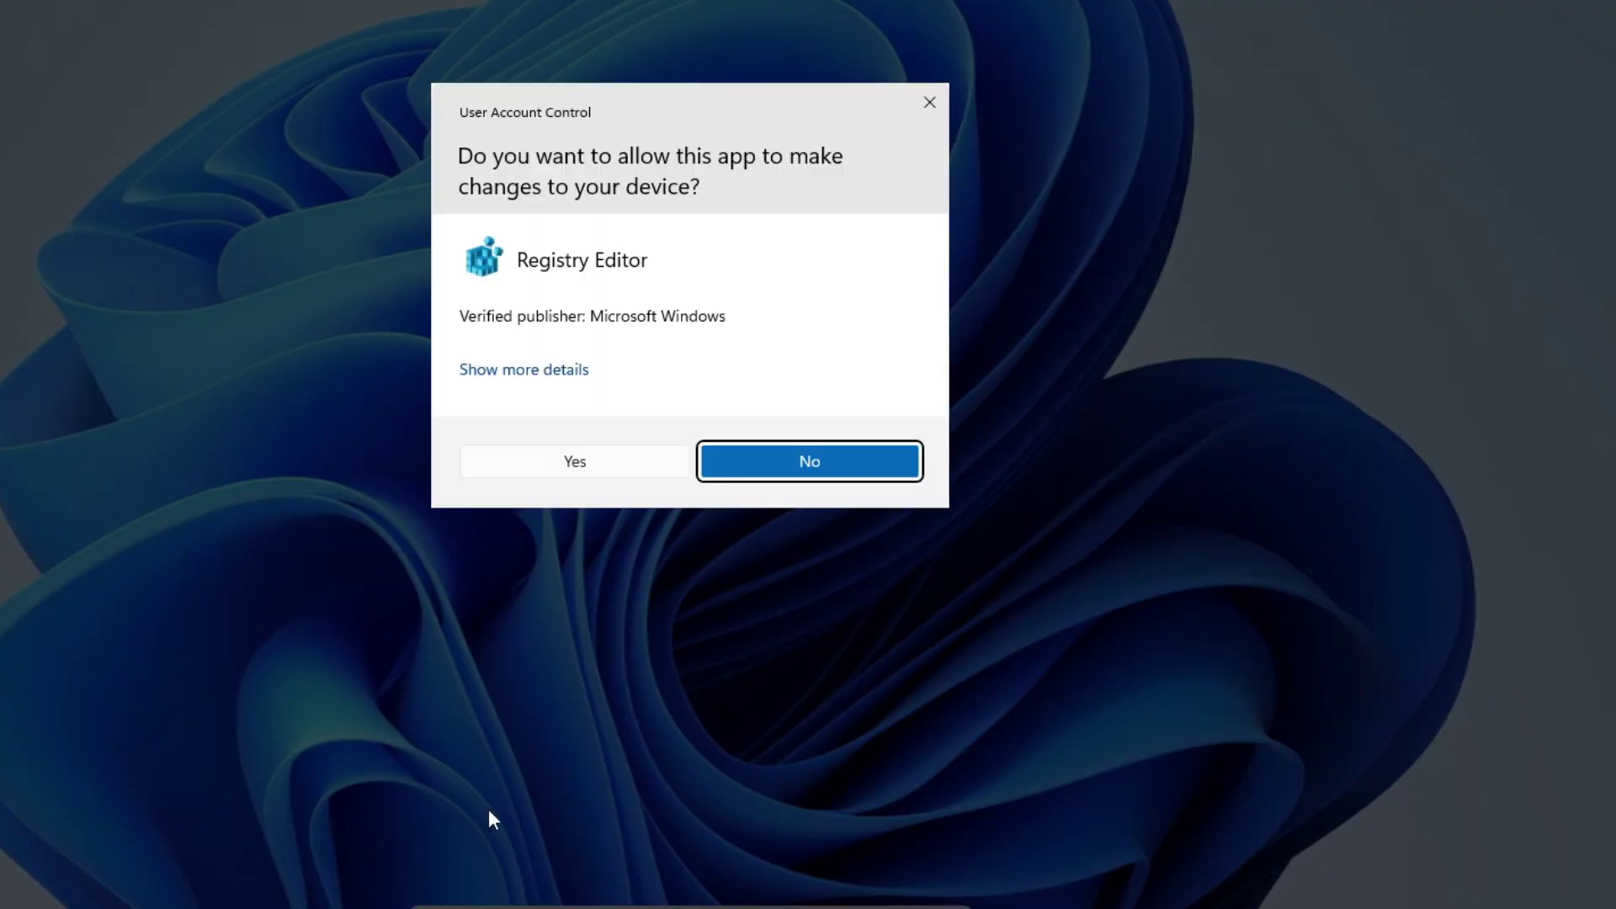
left_click(575, 462)
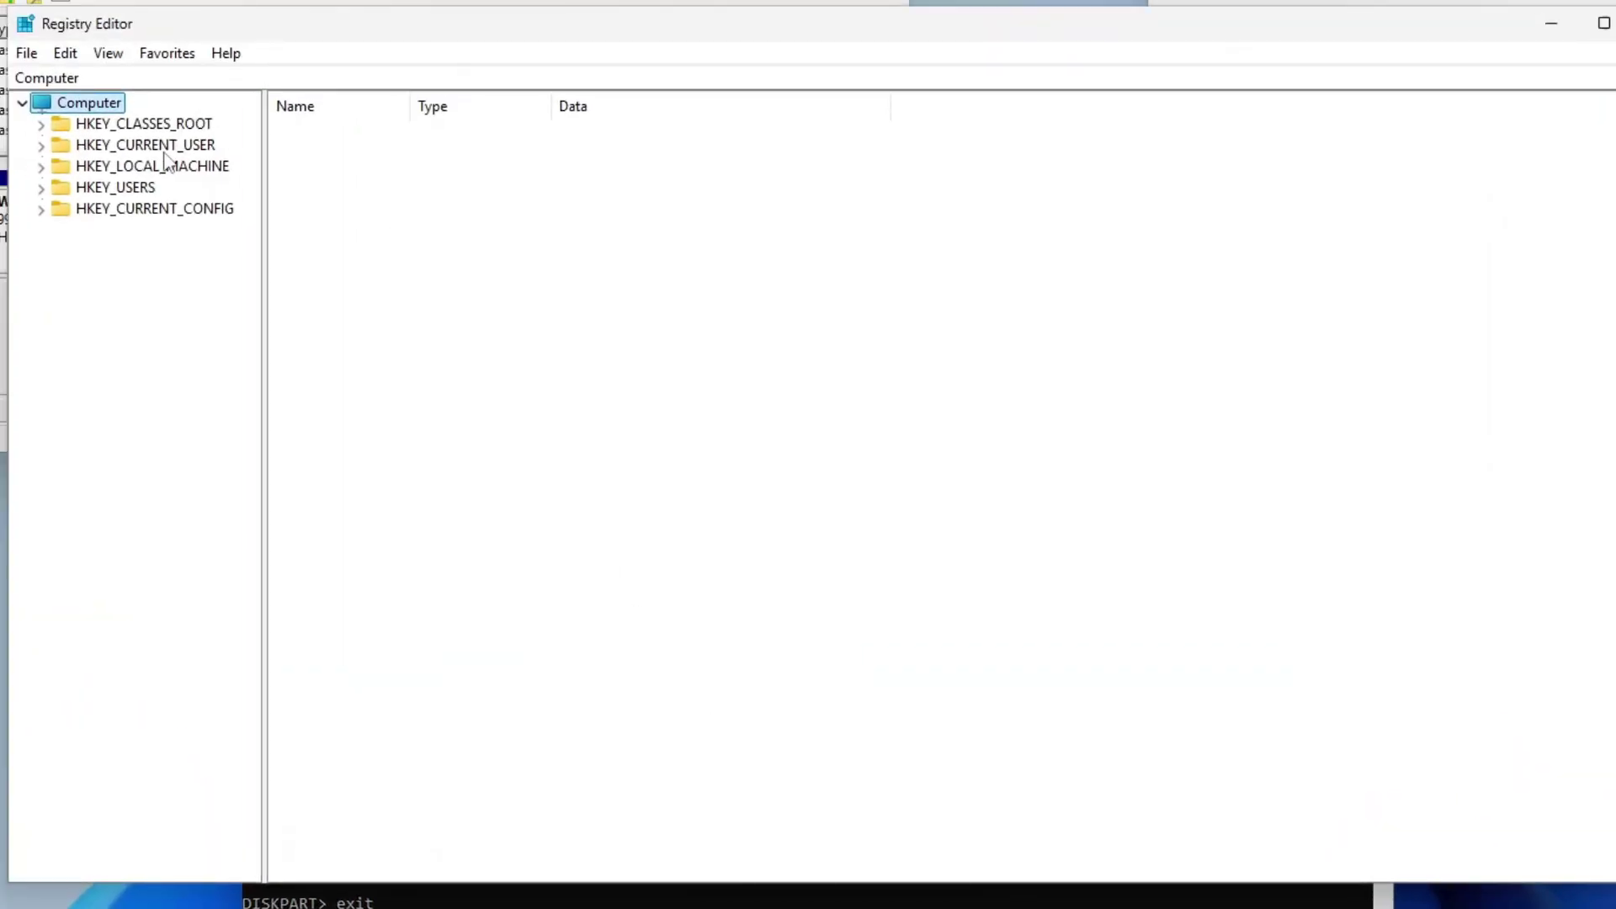
Step: Delete the \DosDevices\R: value under HKLM\SYSTEM\MountedDevices
left_click(41, 167)
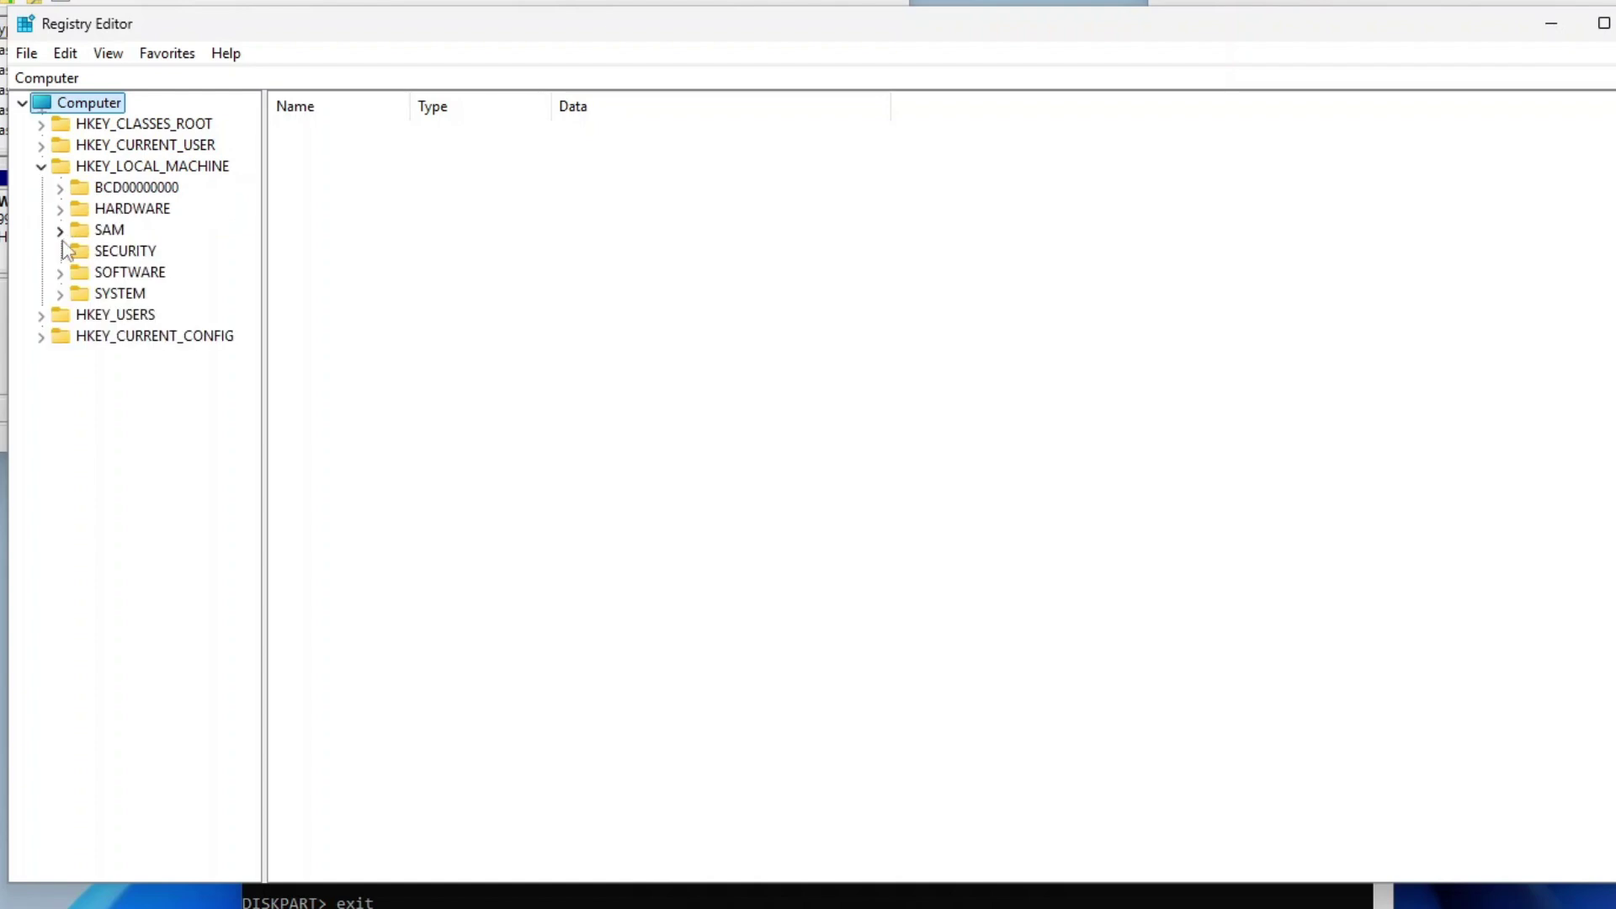
left_click(60, 294)
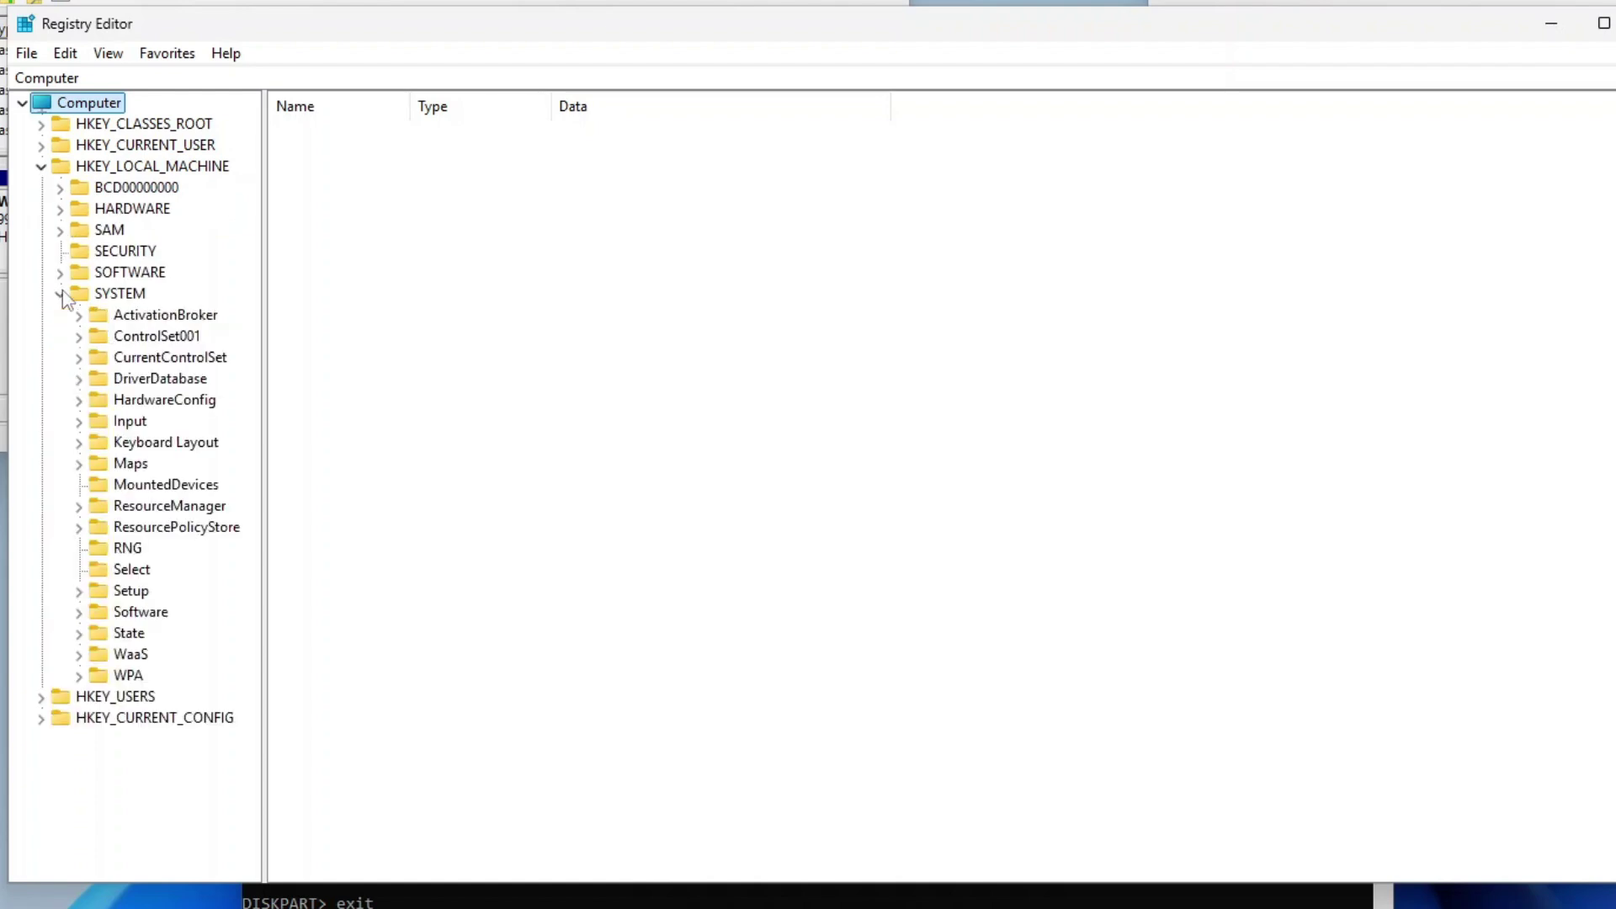
left_click(166, 485)
left_click_drag(410, 107, 459, 108)
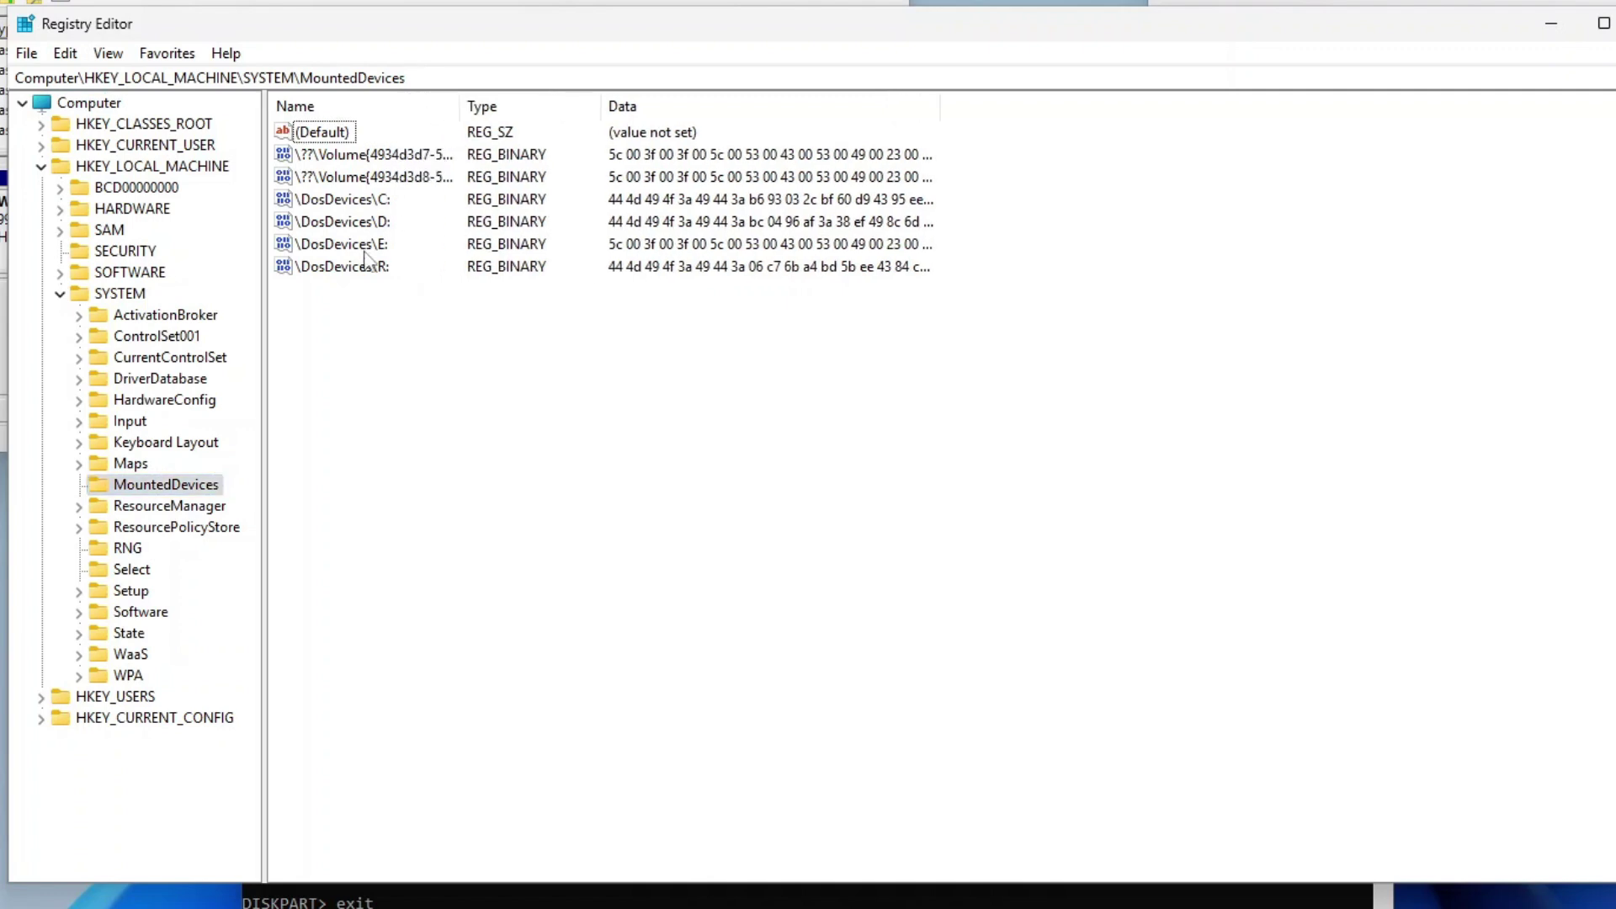
left_click(337, 267)
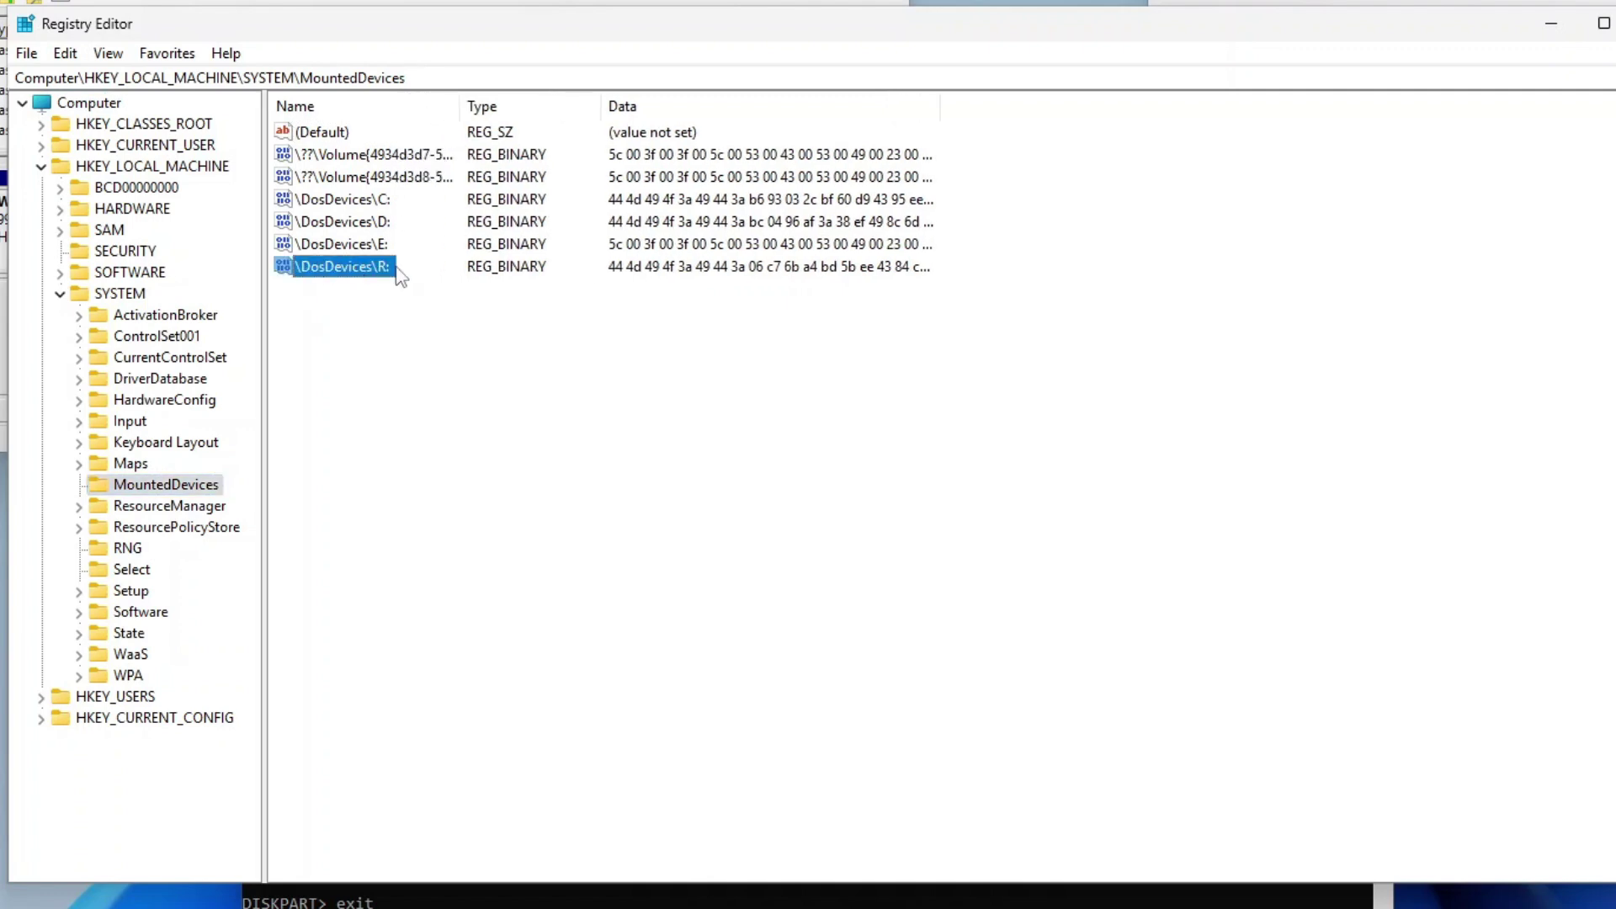
right_click(374, 268)
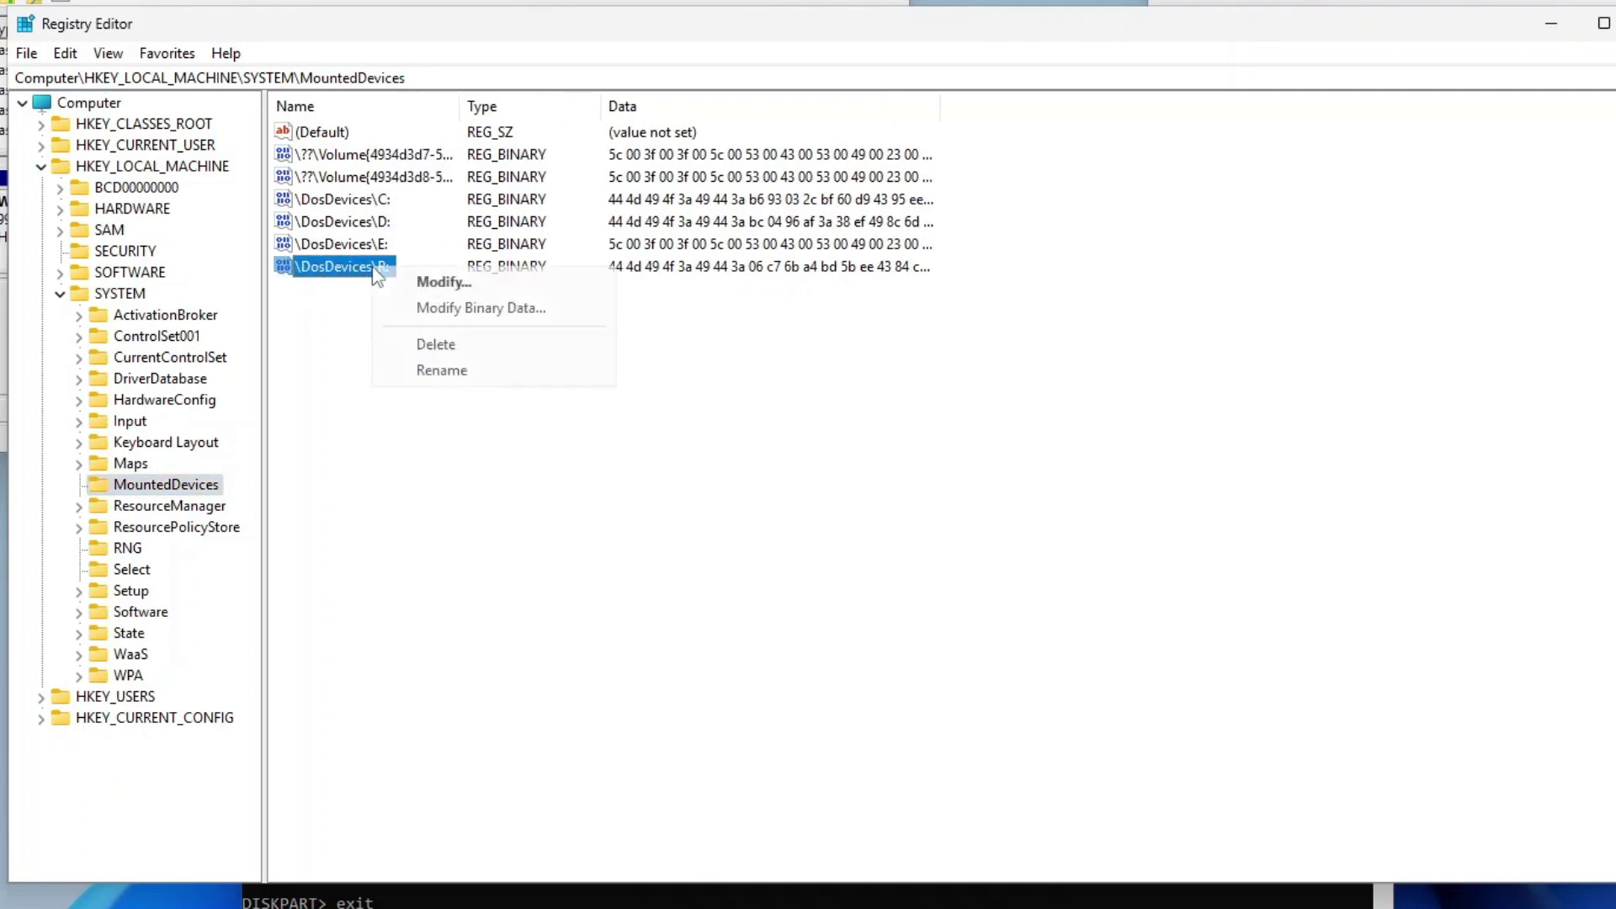
left_click(458, 347)
Step: Confirm deleting the R: entry, close all open windows and restart the PC
left_click(1006, 520)
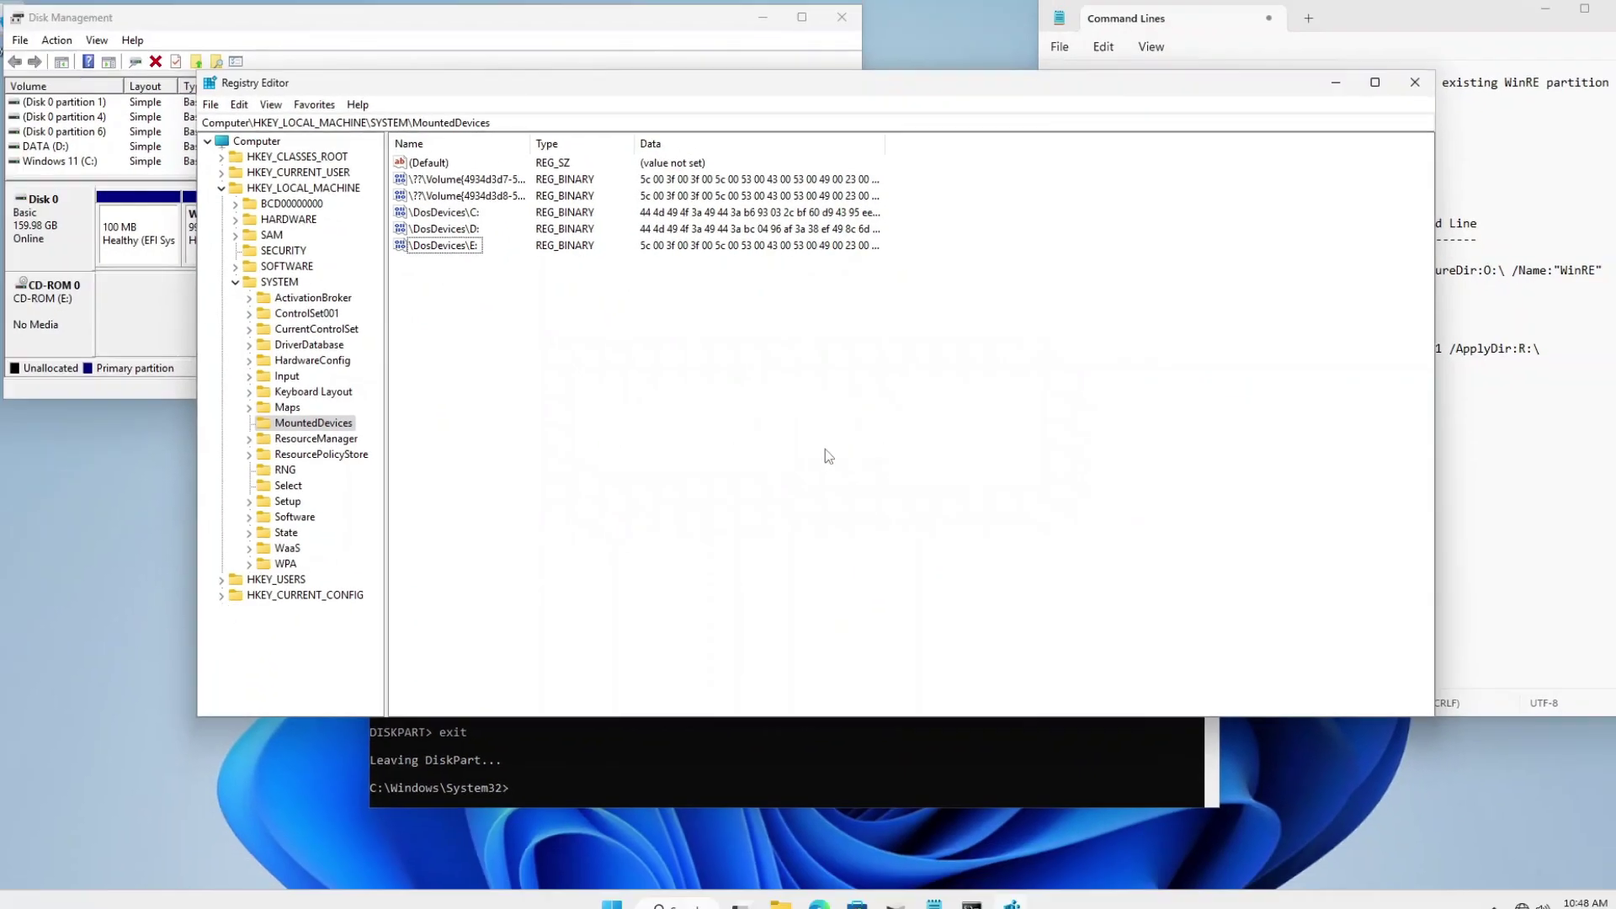
left_click(1414, 82)
left_click(1198, 198)
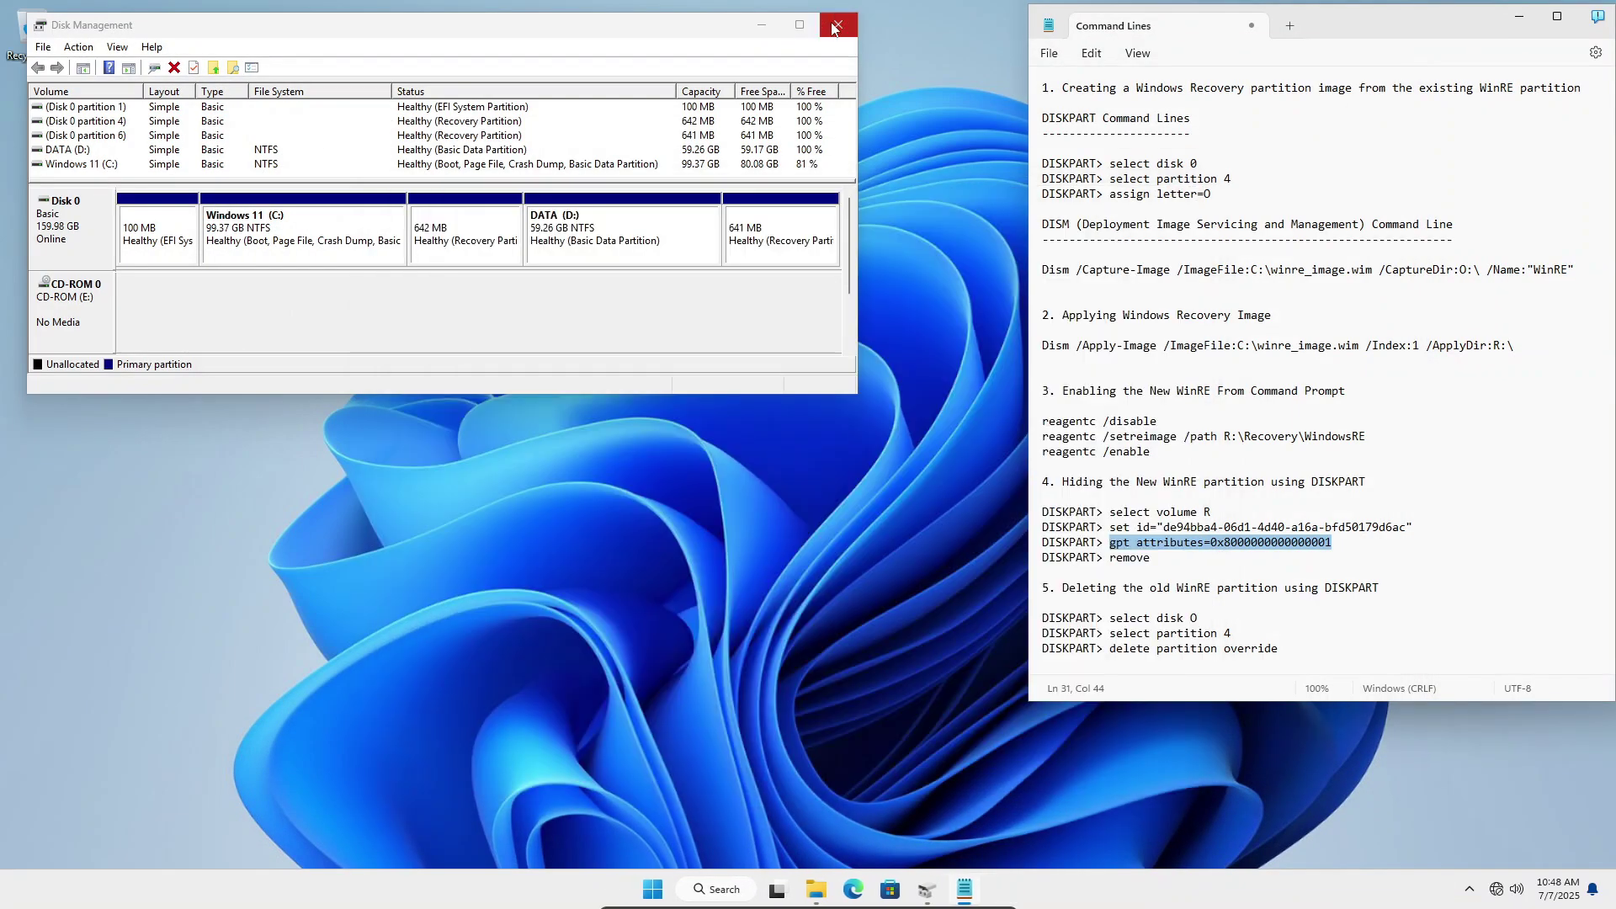
left_click(836, 25)
left_click(1595, 16)
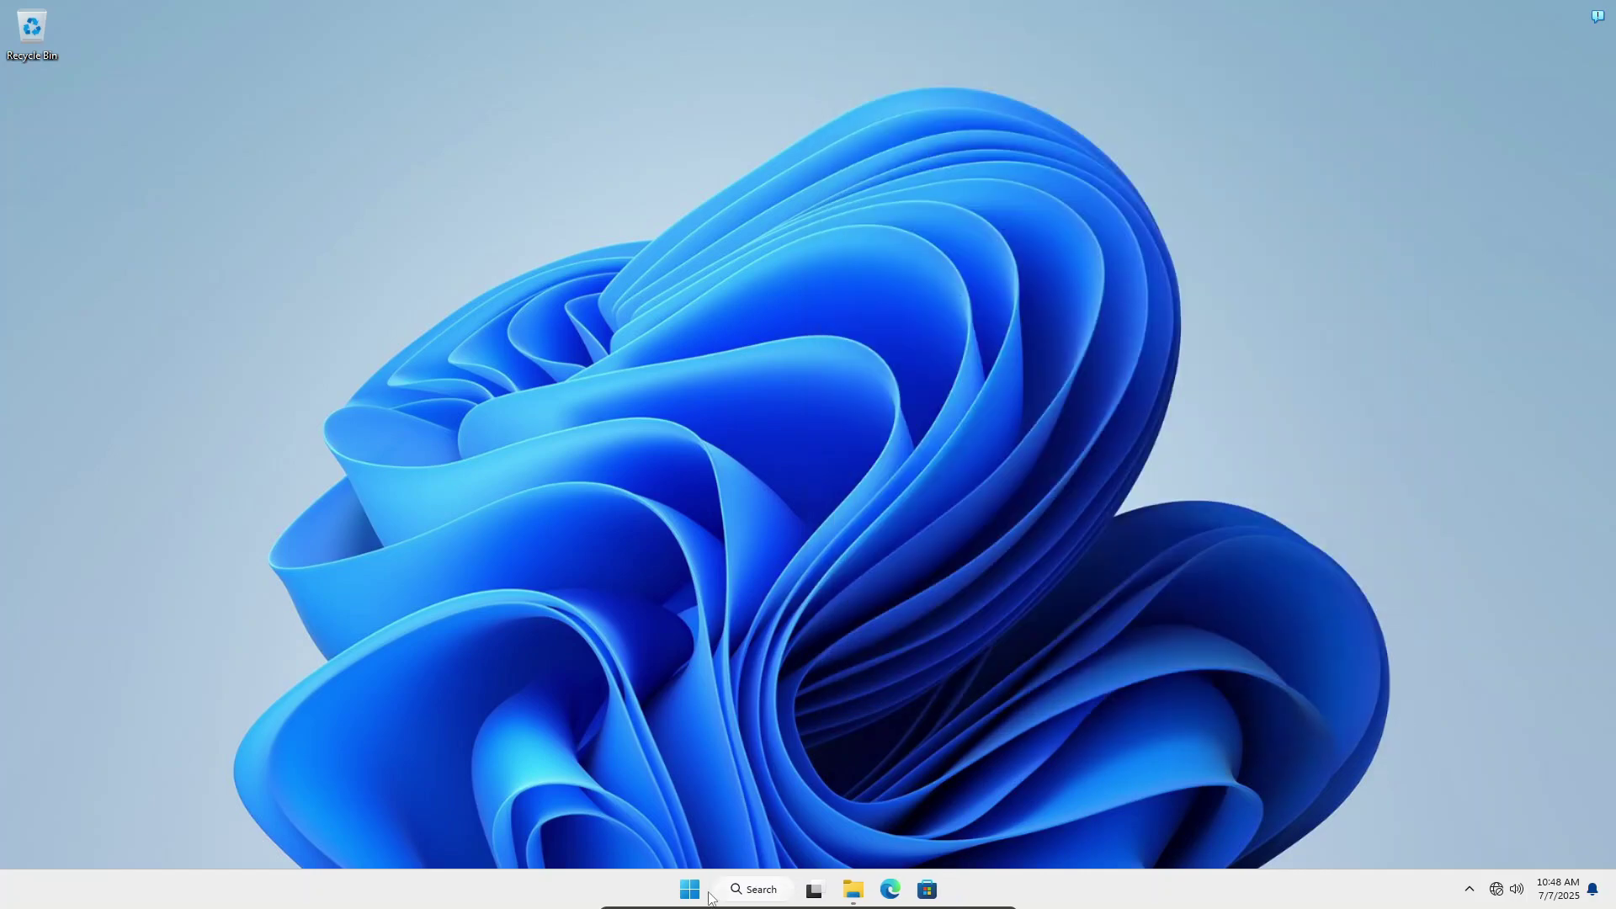
left_click(692, 890)
left_click(1017, 831)
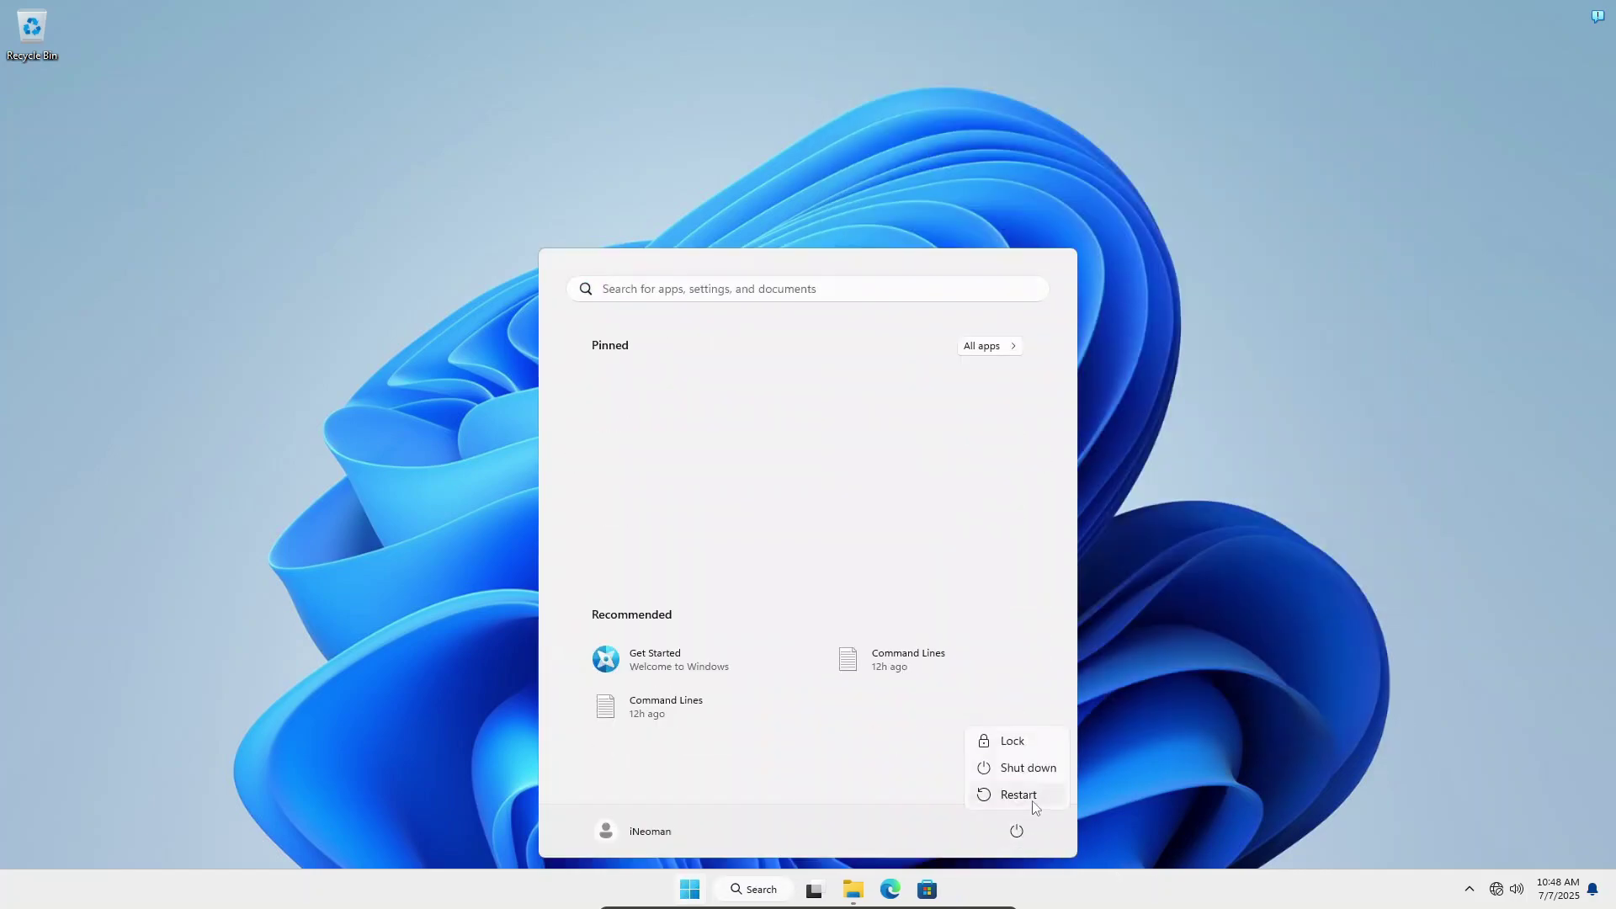
left_click(1034, 801)
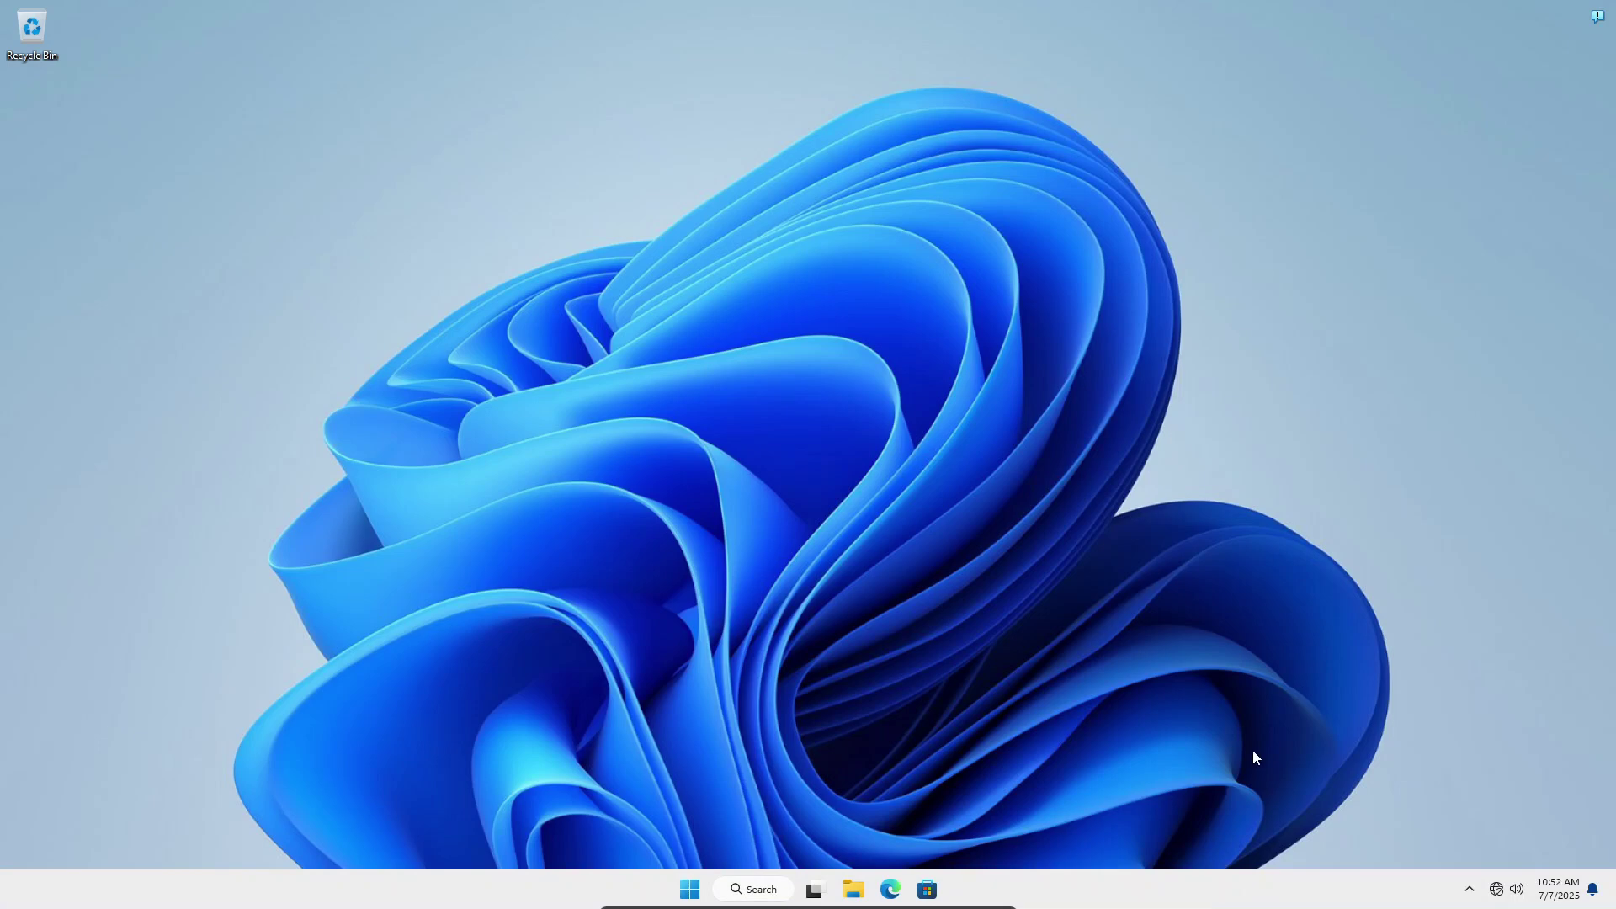
Step: Run reagentc /info in an elevated Command Prompt, showing WinRE Enabled at harddisk0\partition6
left_click(738, 892)
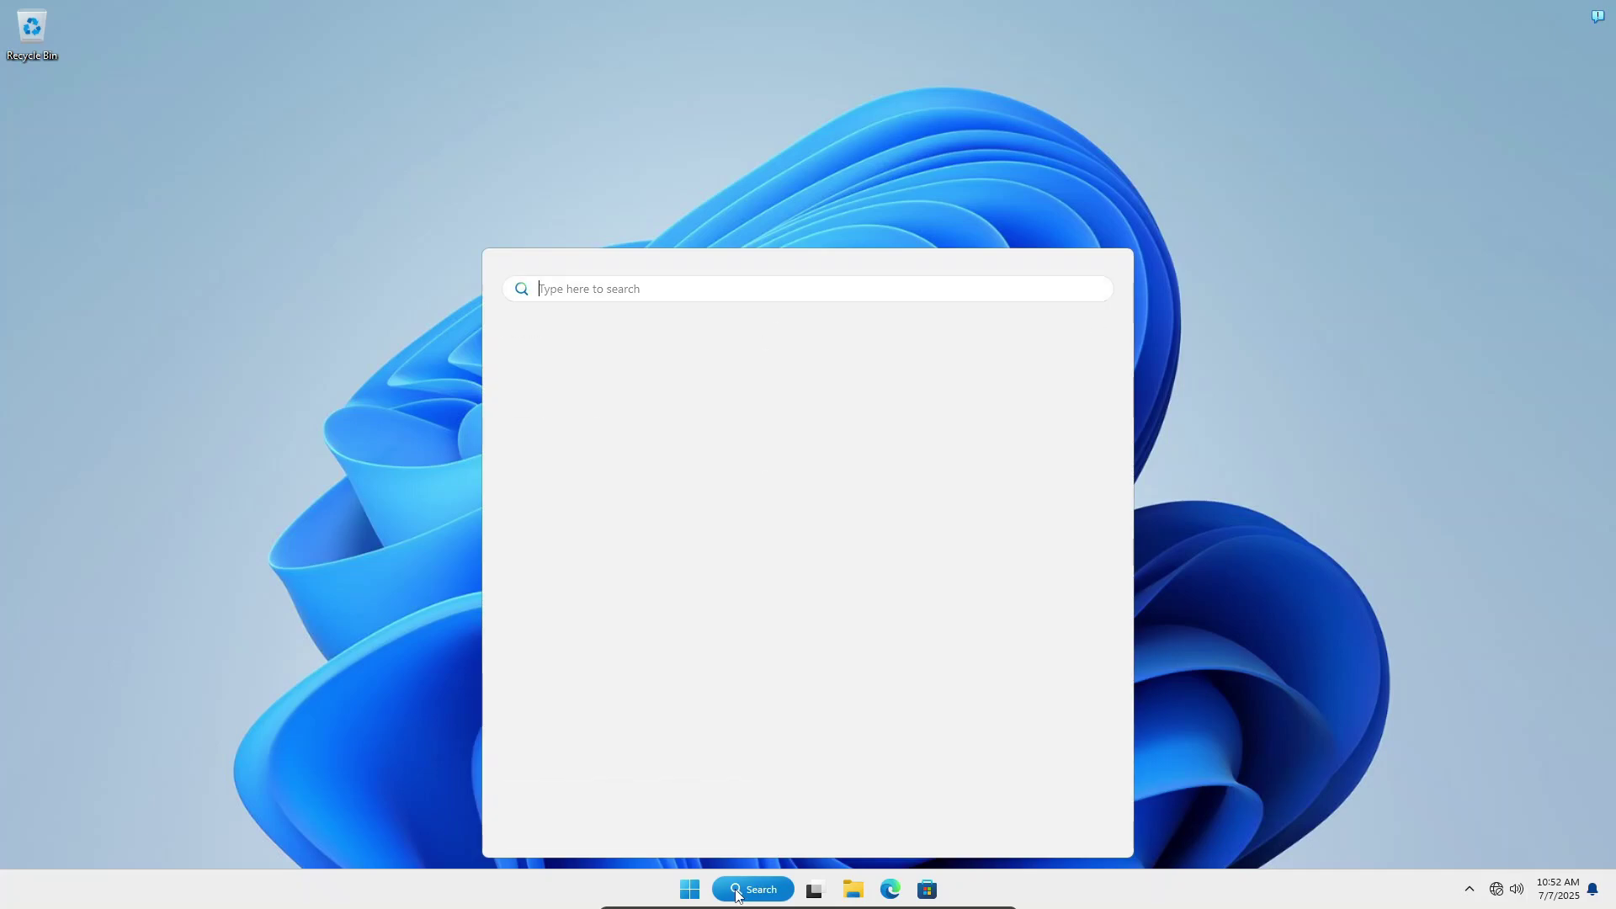
type("cmd")
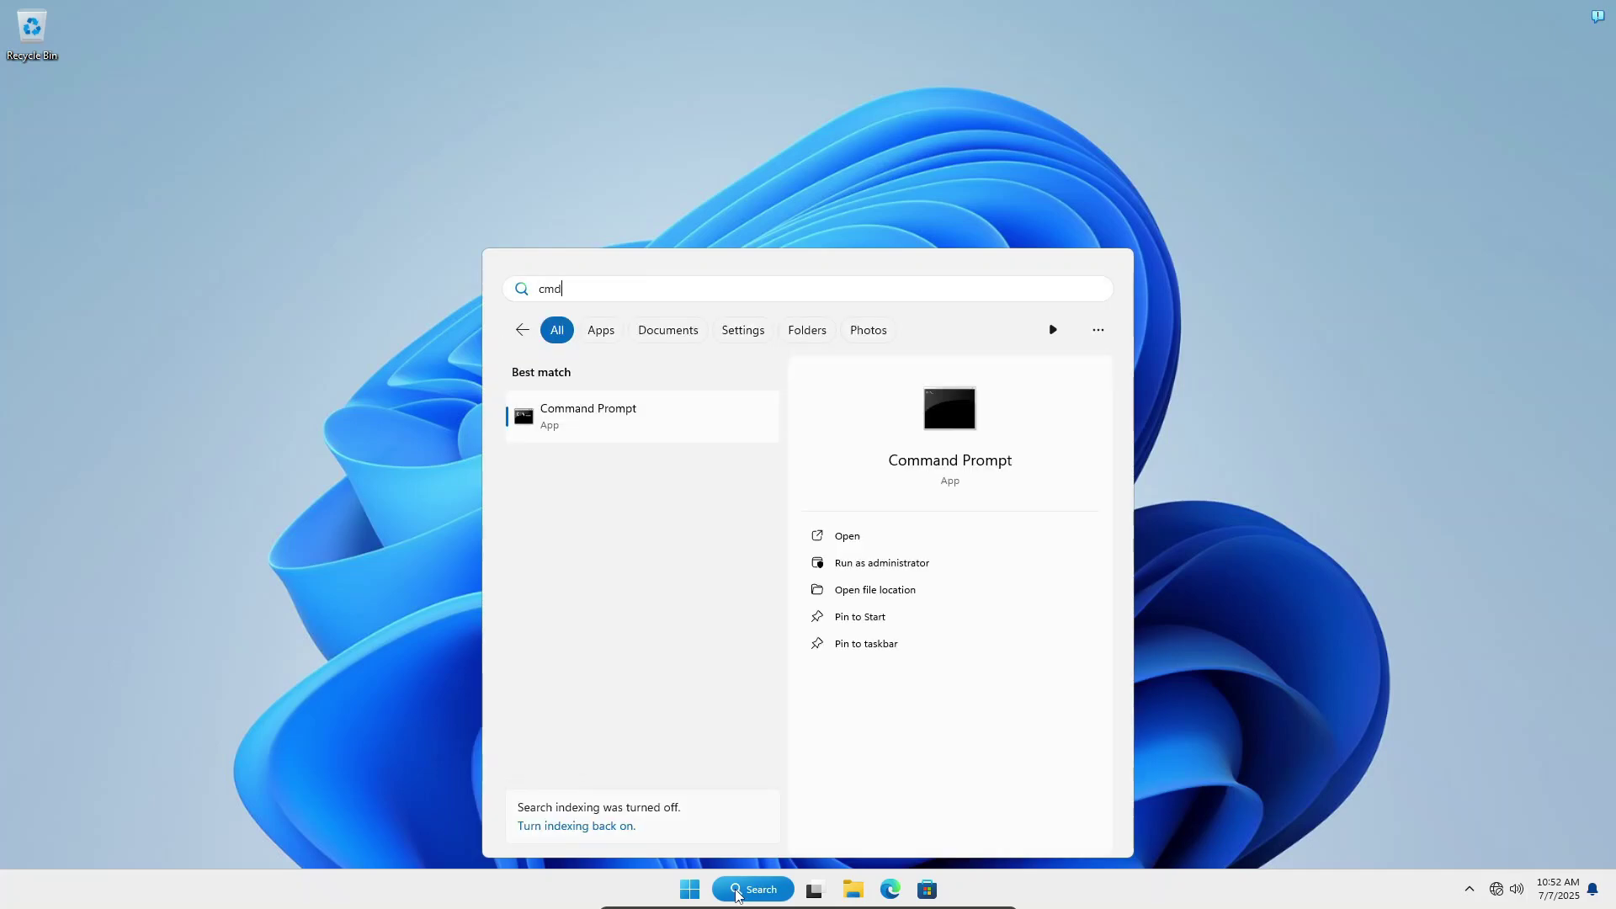
left_click(922, 560)
left_click(724, 581)
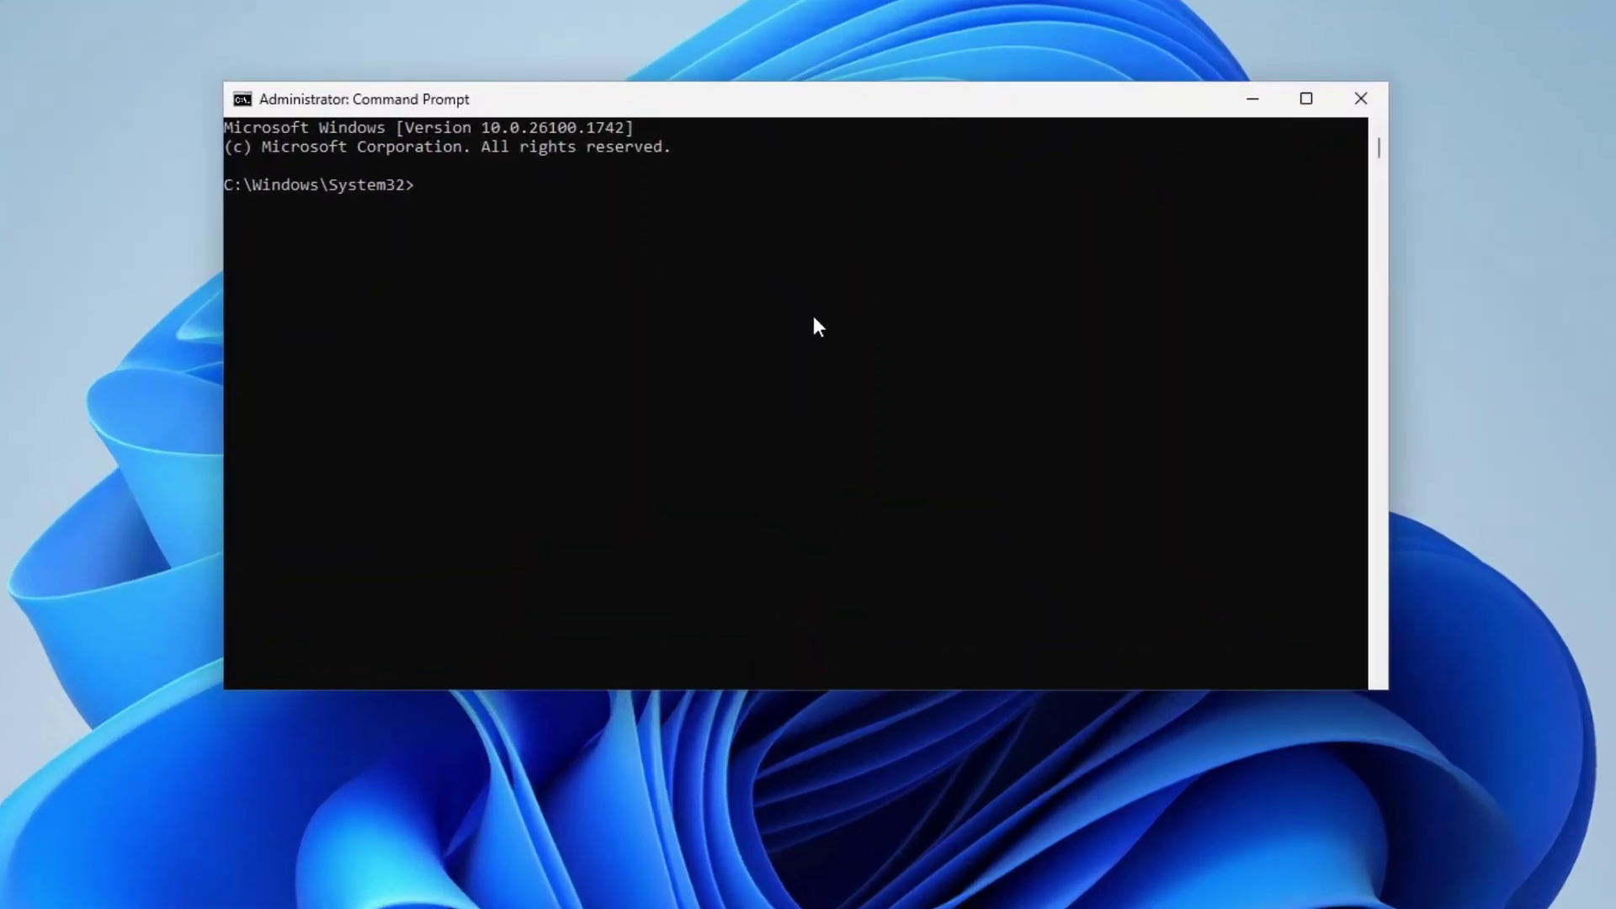
type("reagen")
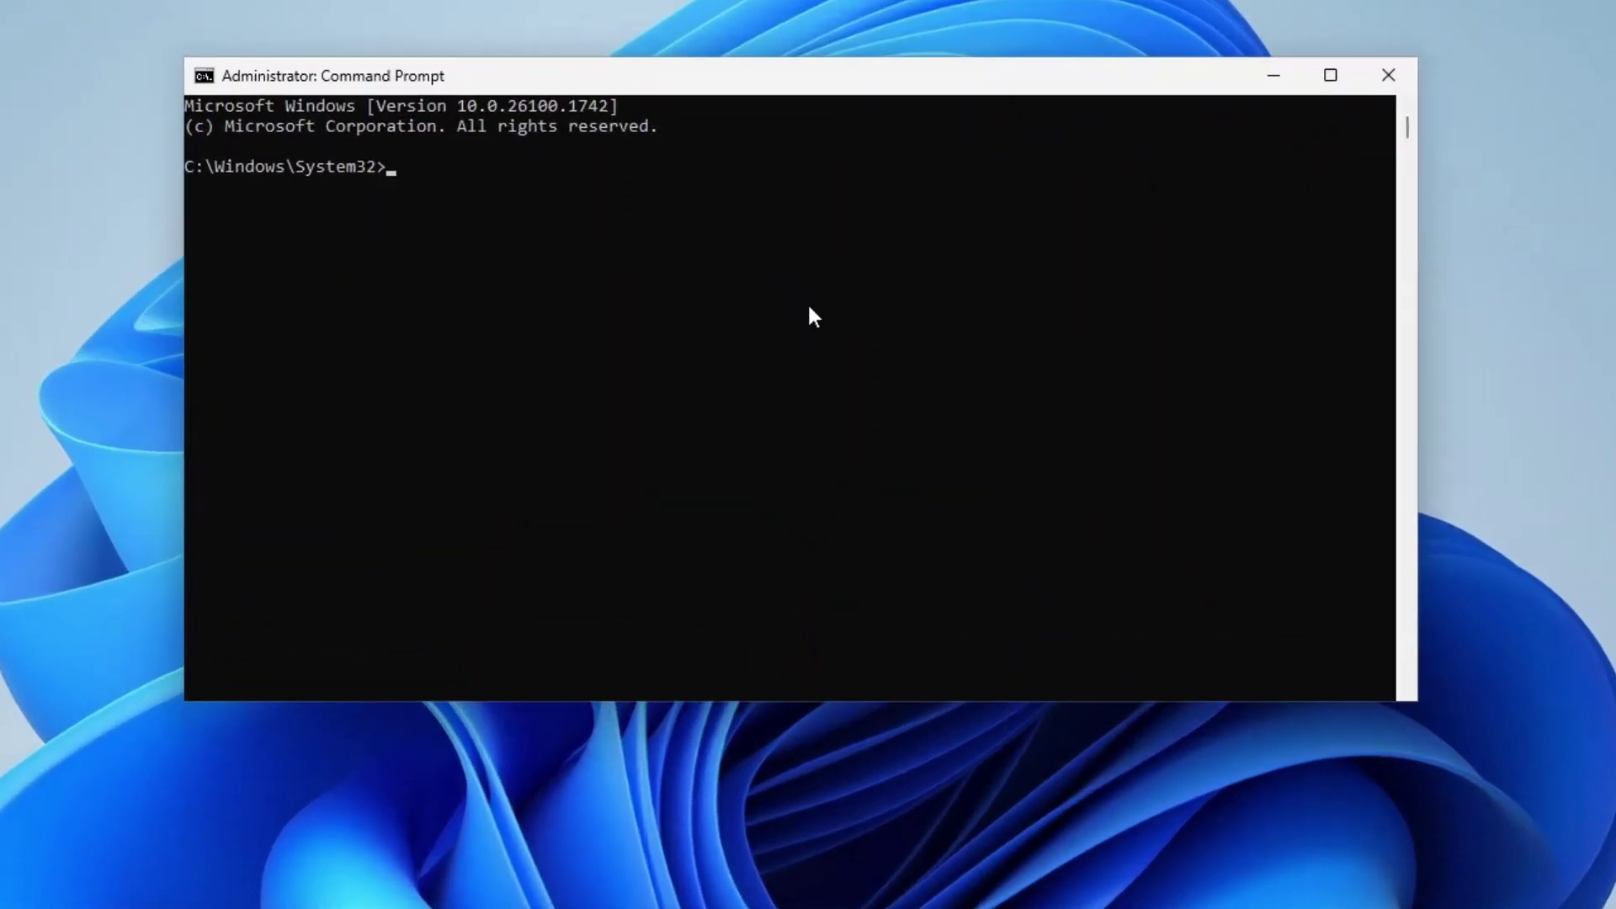
type("tc /info")
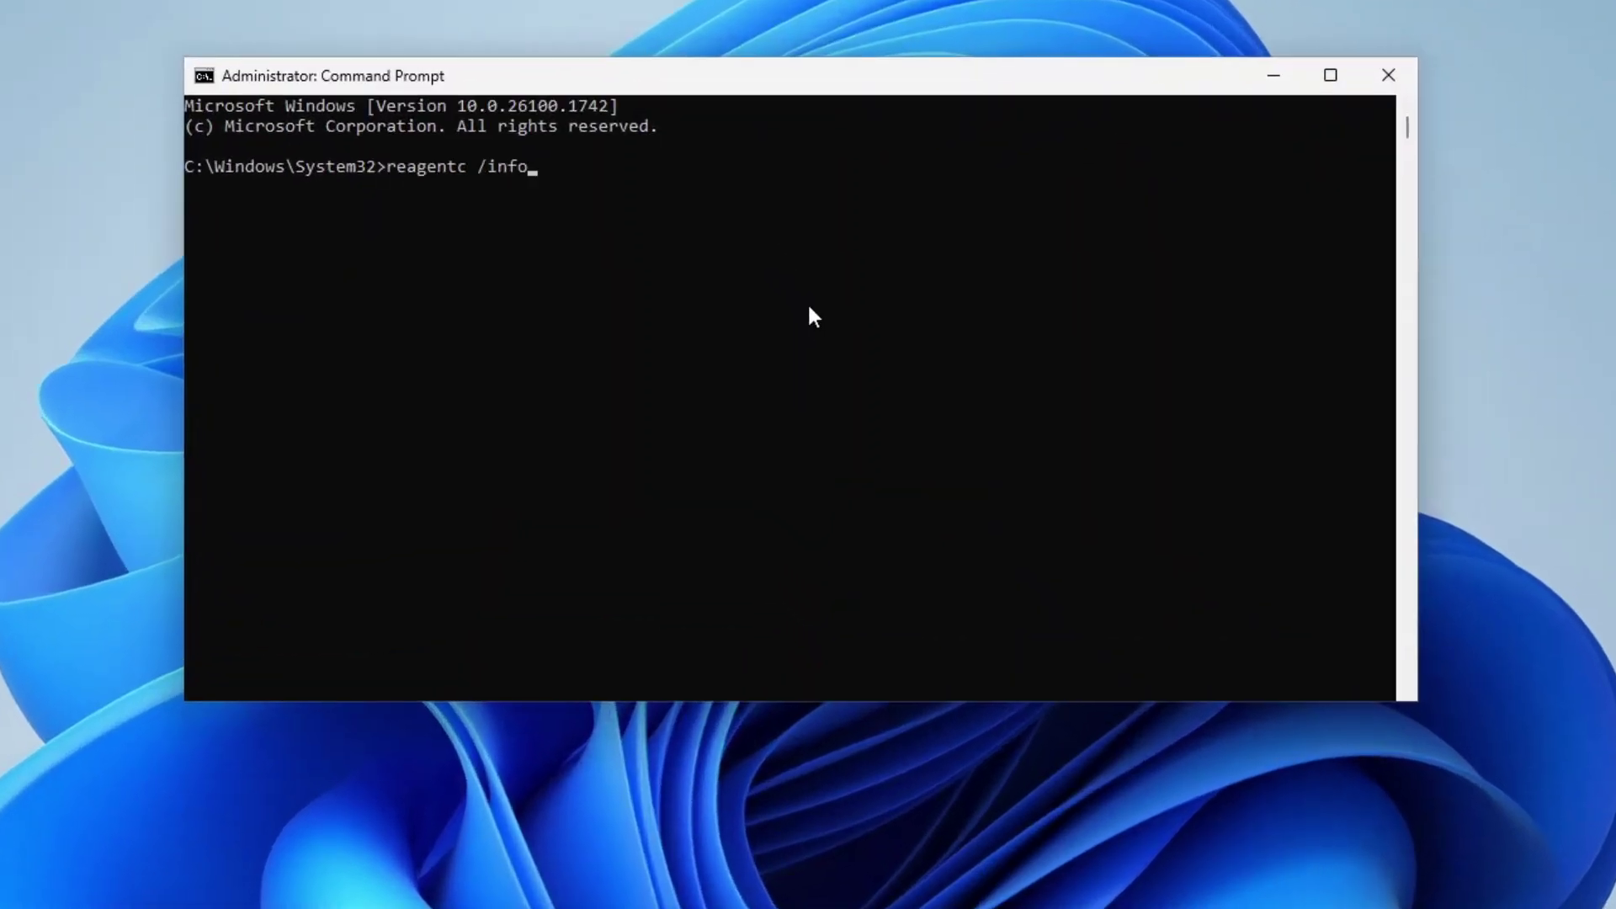
key("Return")
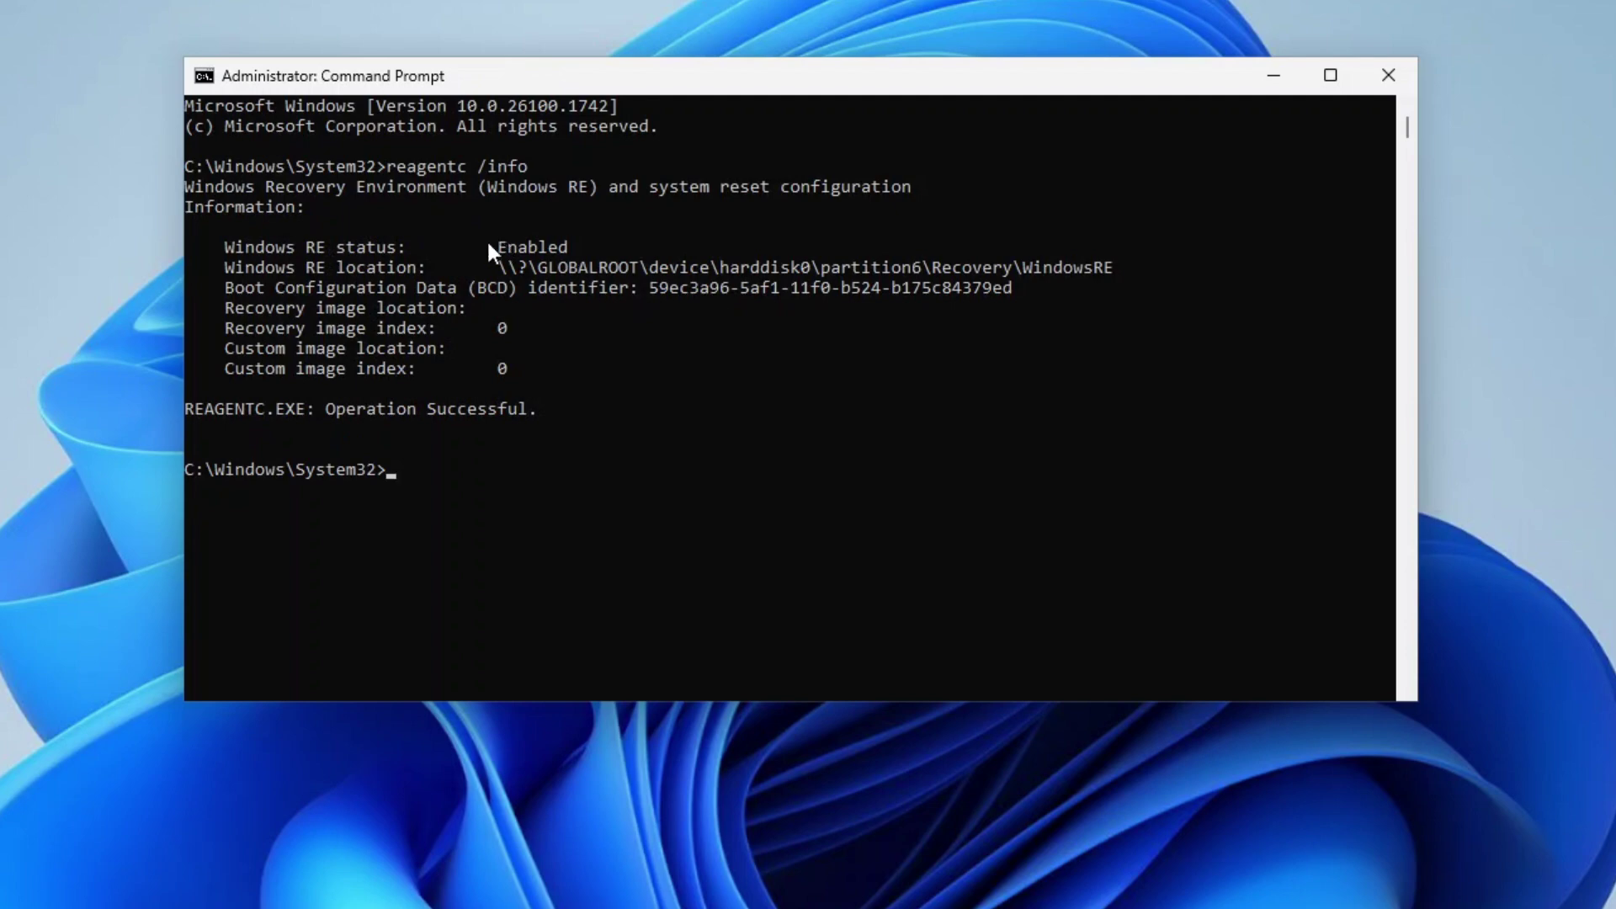
left_click_drag(489, 244, 1046, 289)
left_click(1037, 328)
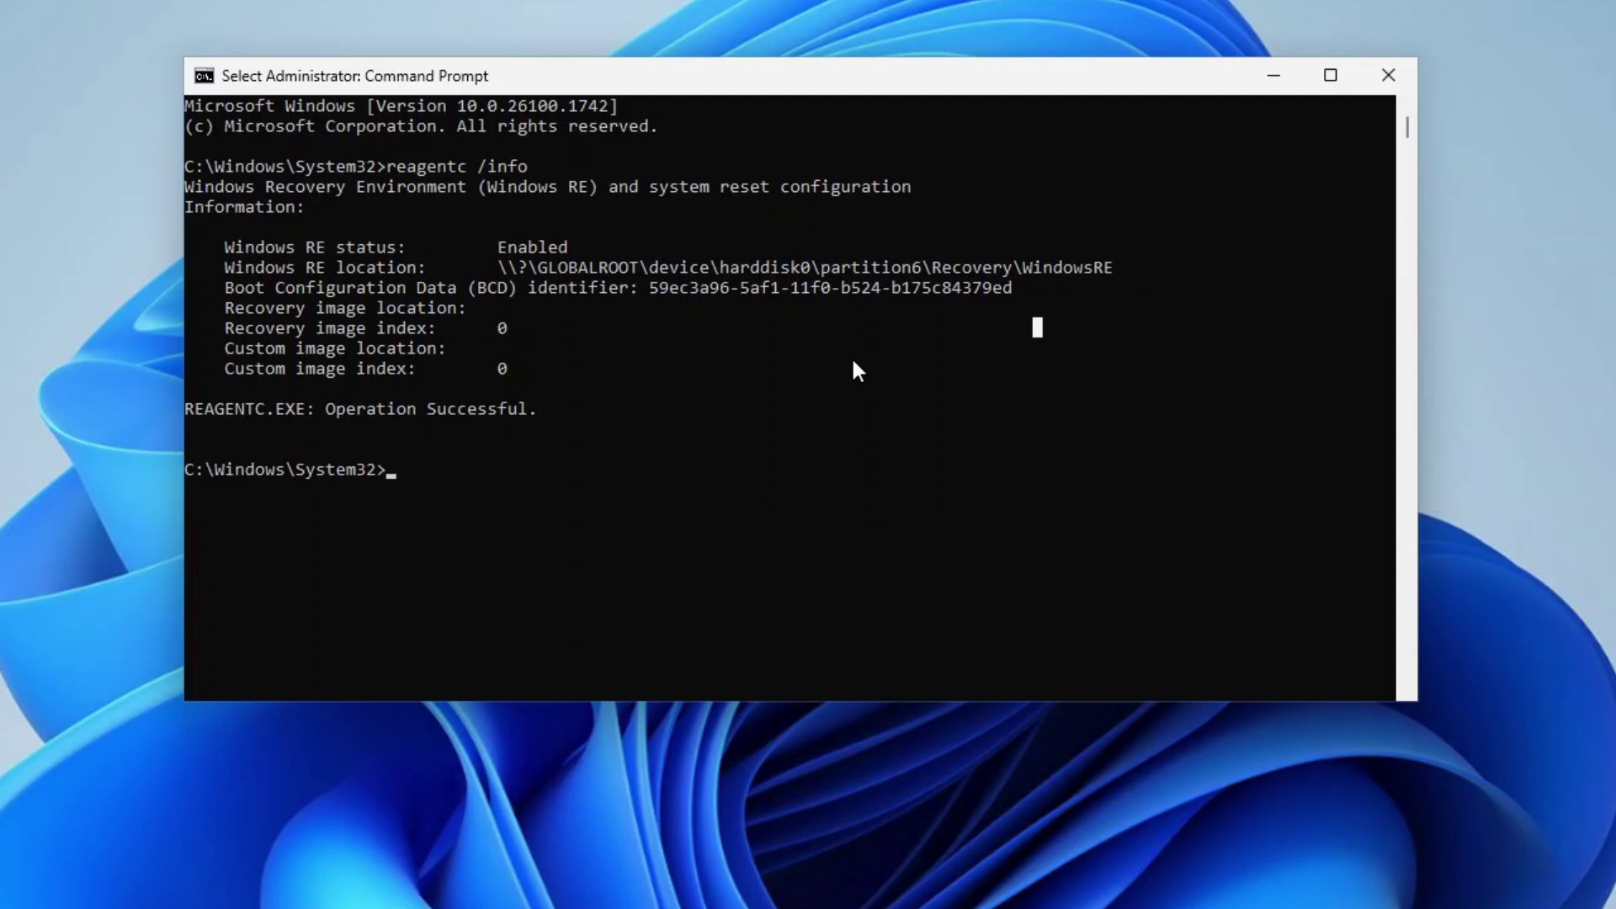
Step: In DiskPart, select disk 0 and partition 4, then delete it with delete partition override
type("diskpart")
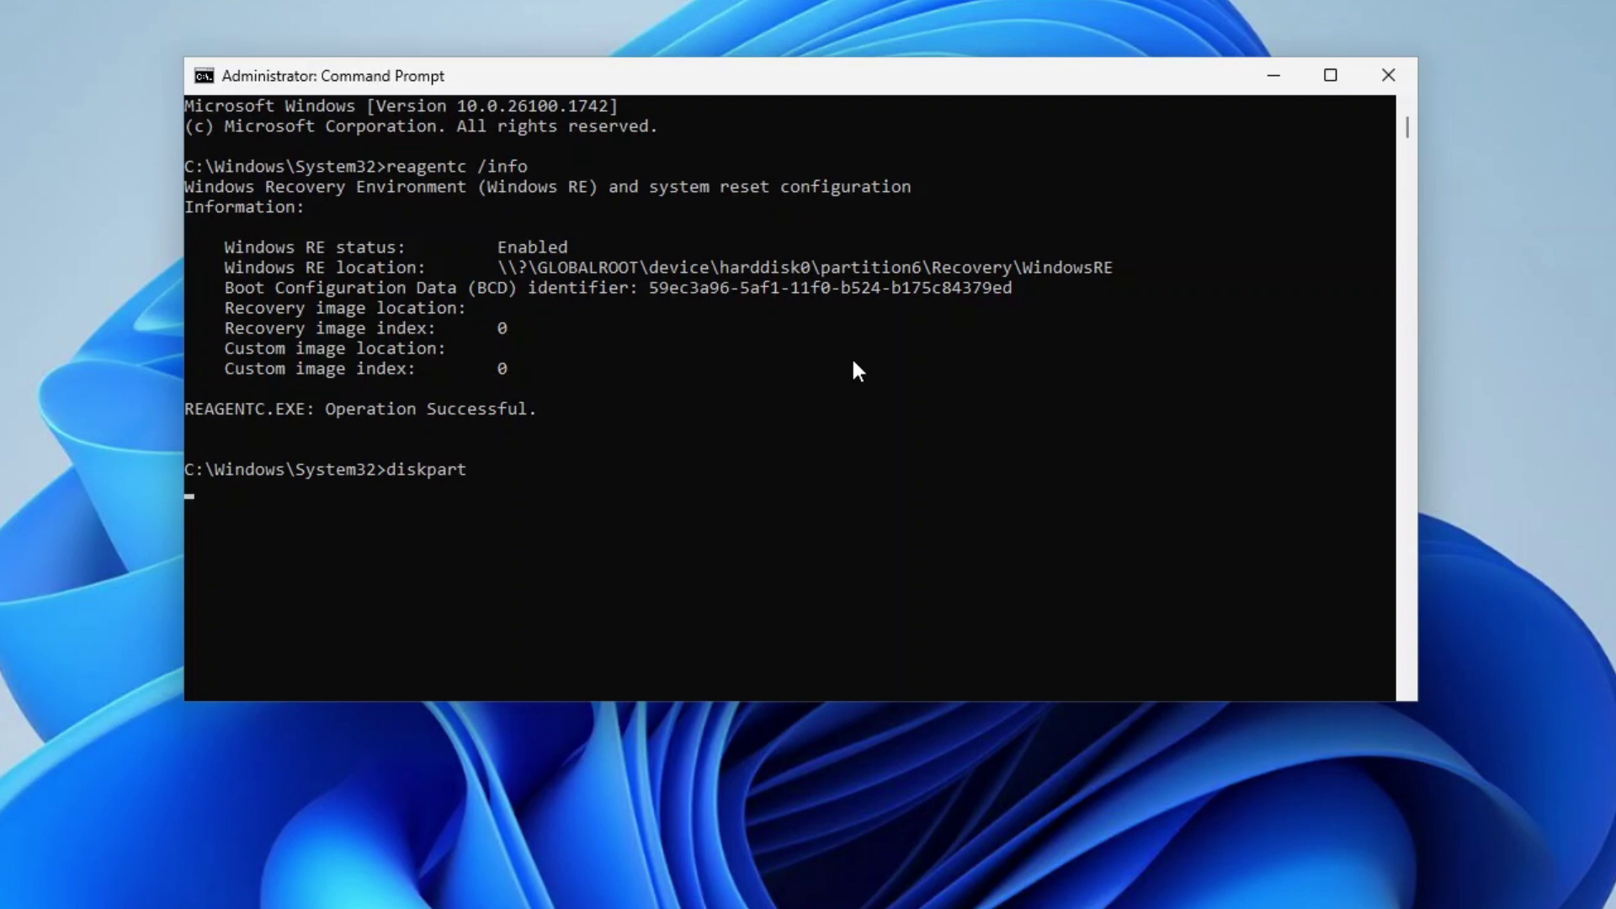
type("select")
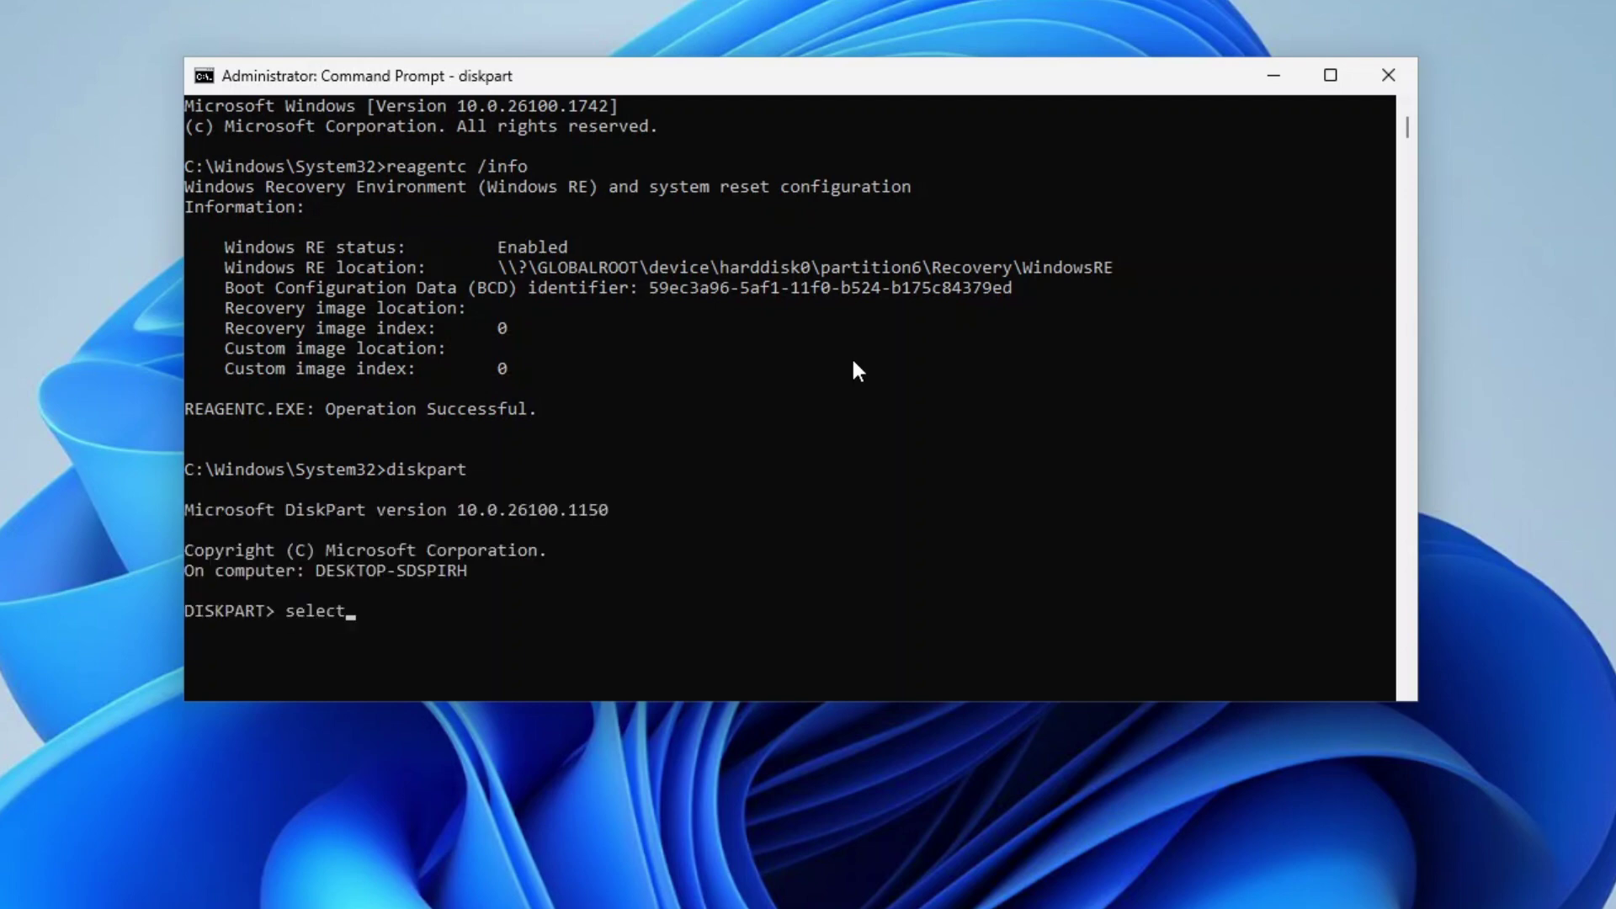
type(" disk 0")
key("Return")
type("se")
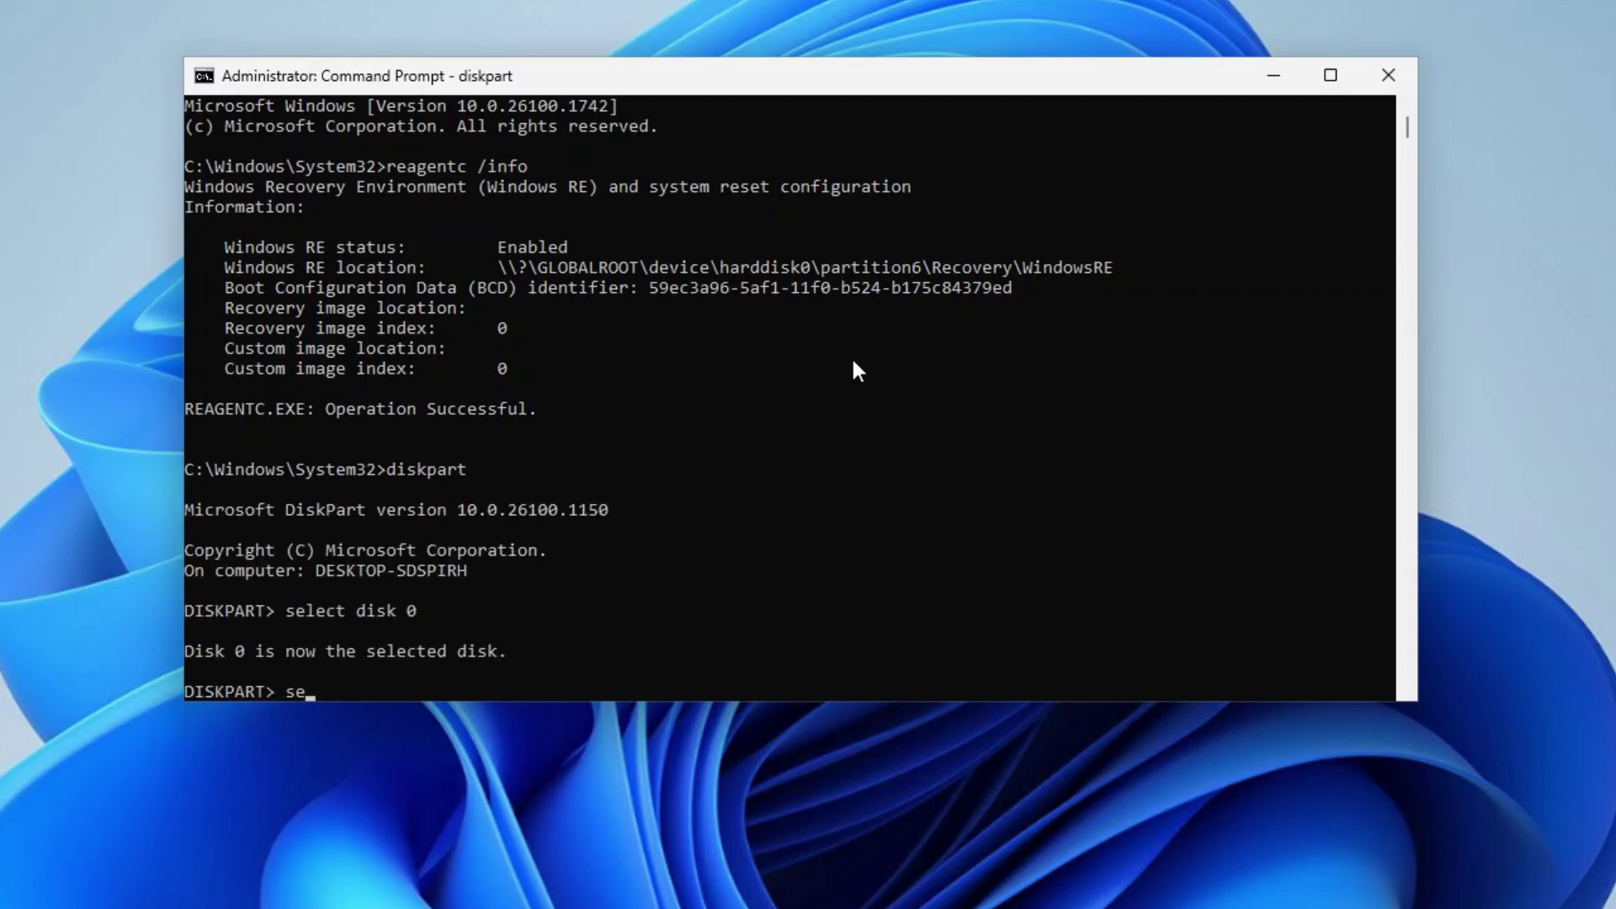
type("lect partition 4")
key("Return")
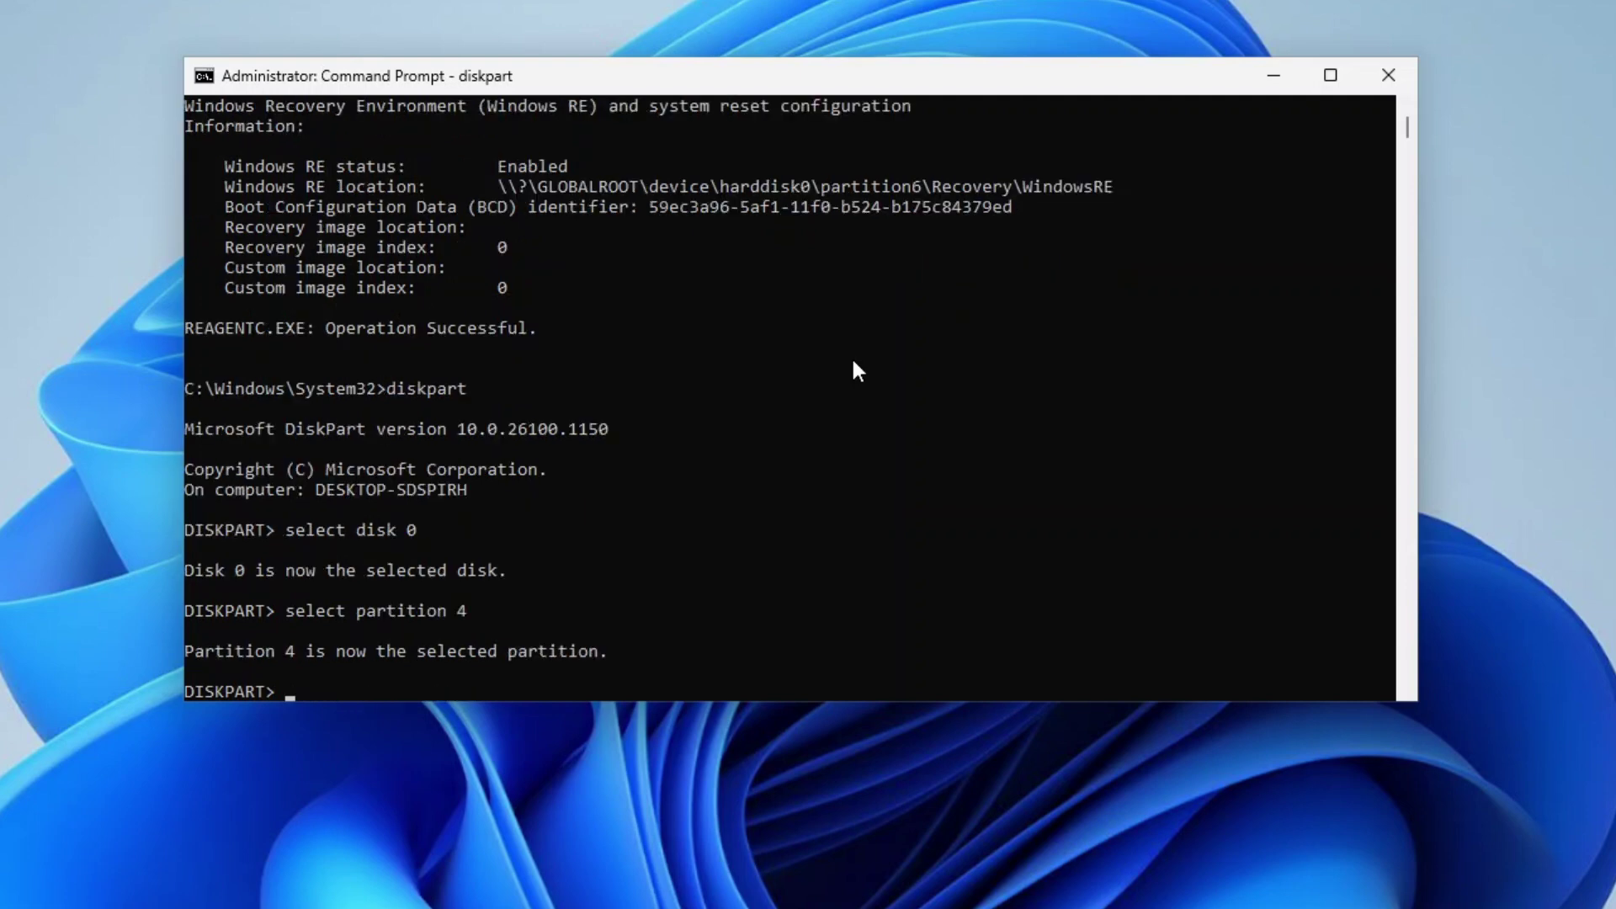
scroll(854, 364, "down", 2)
scroll(876, 570, "up", 2)
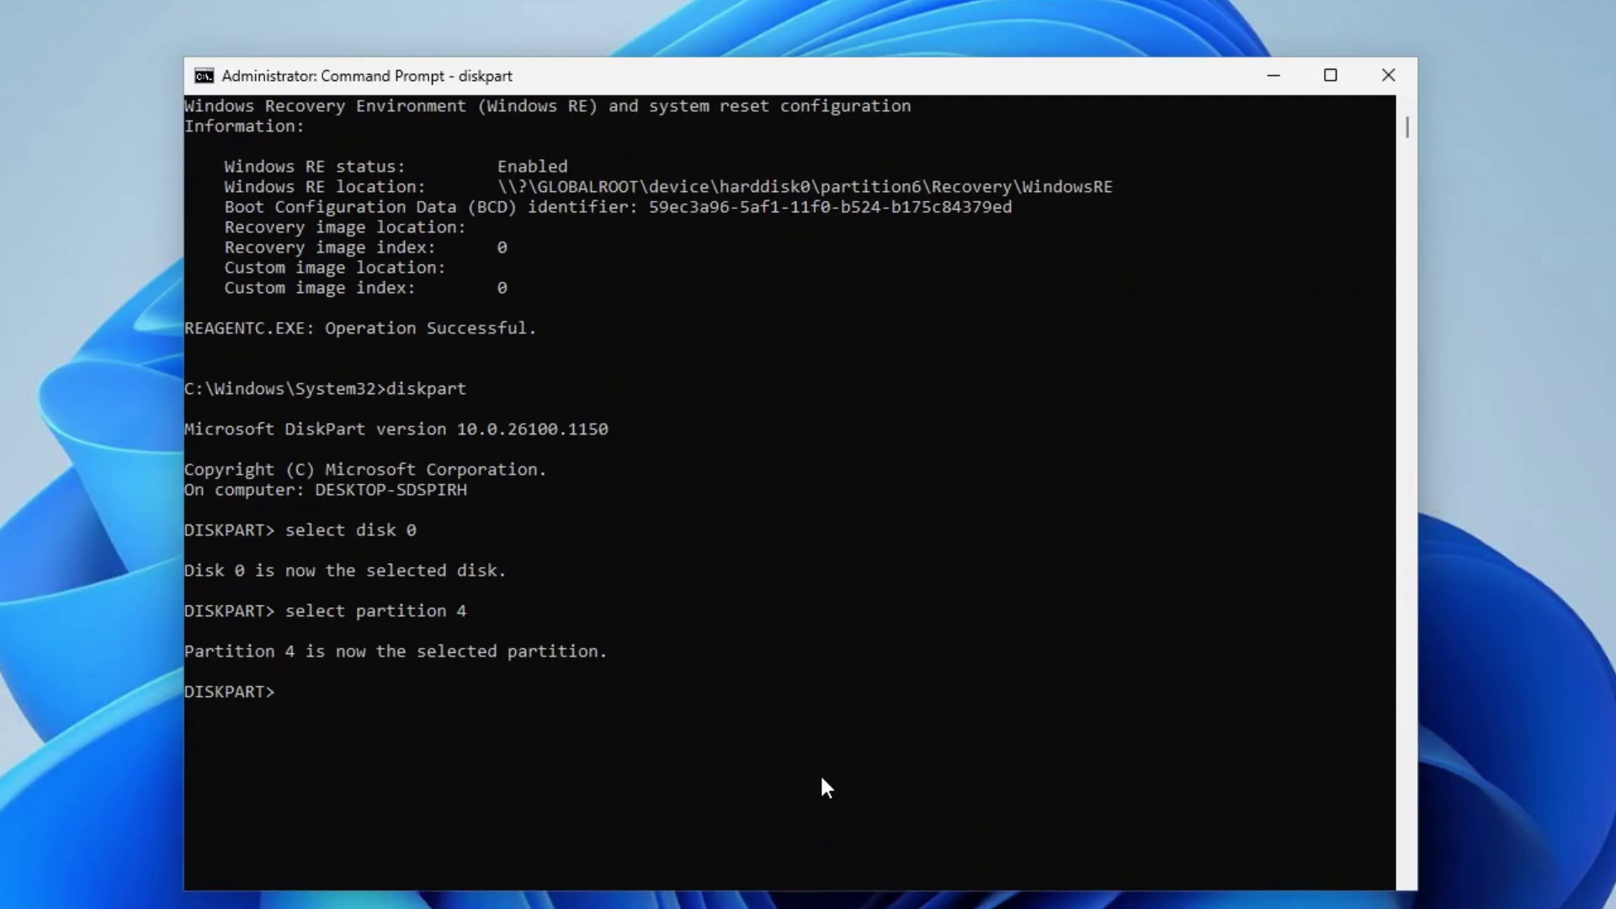
type("delete partition override")
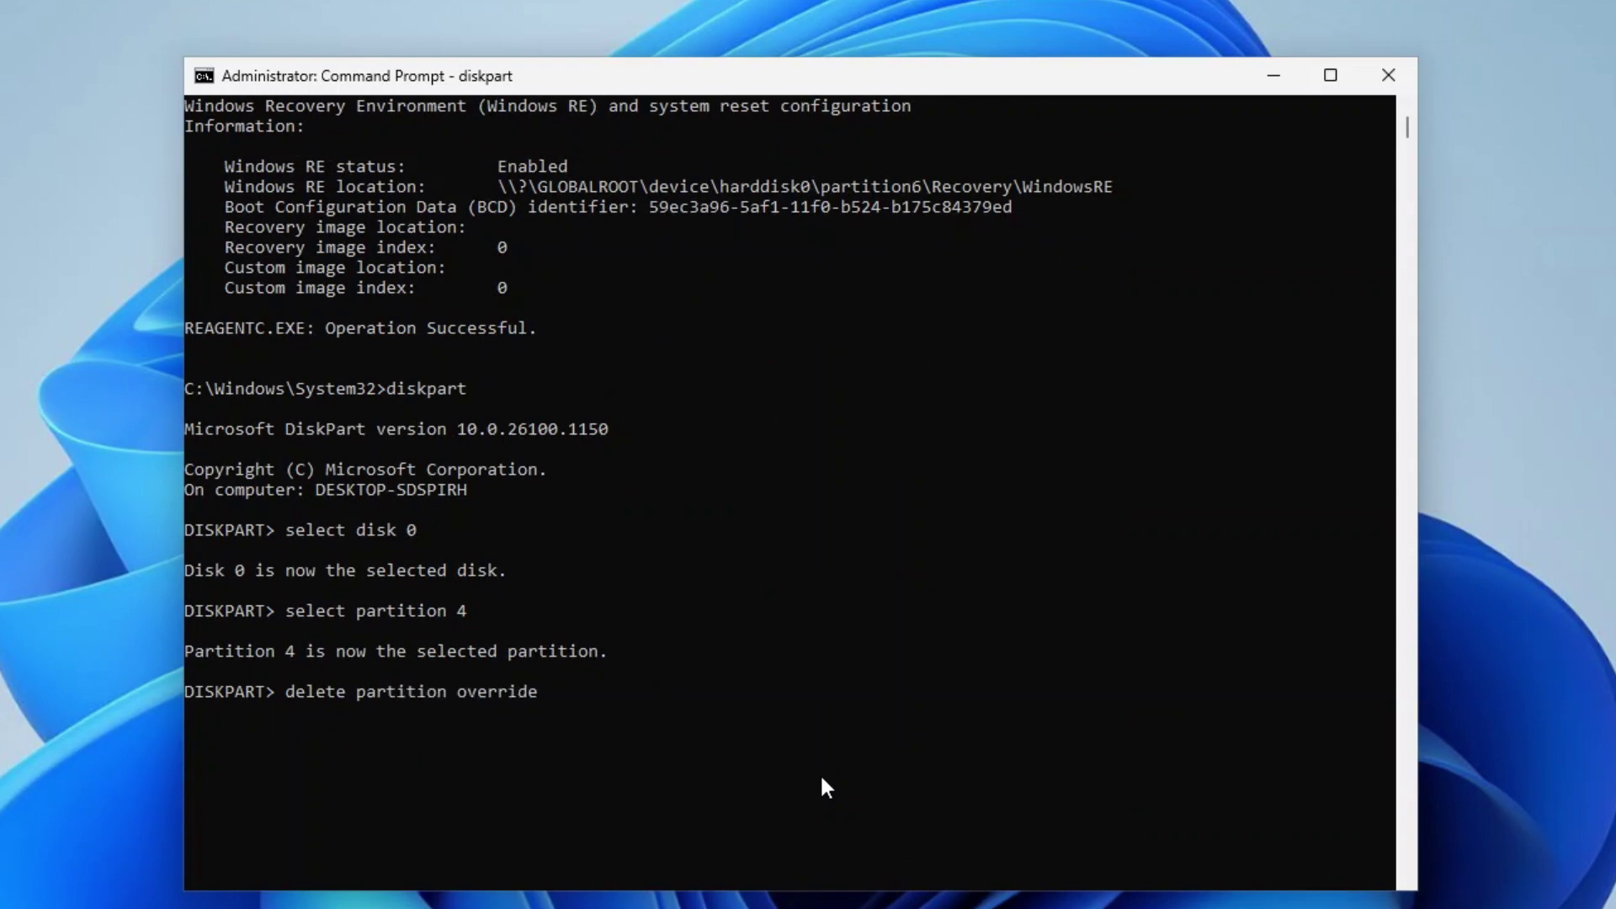
key("Return")
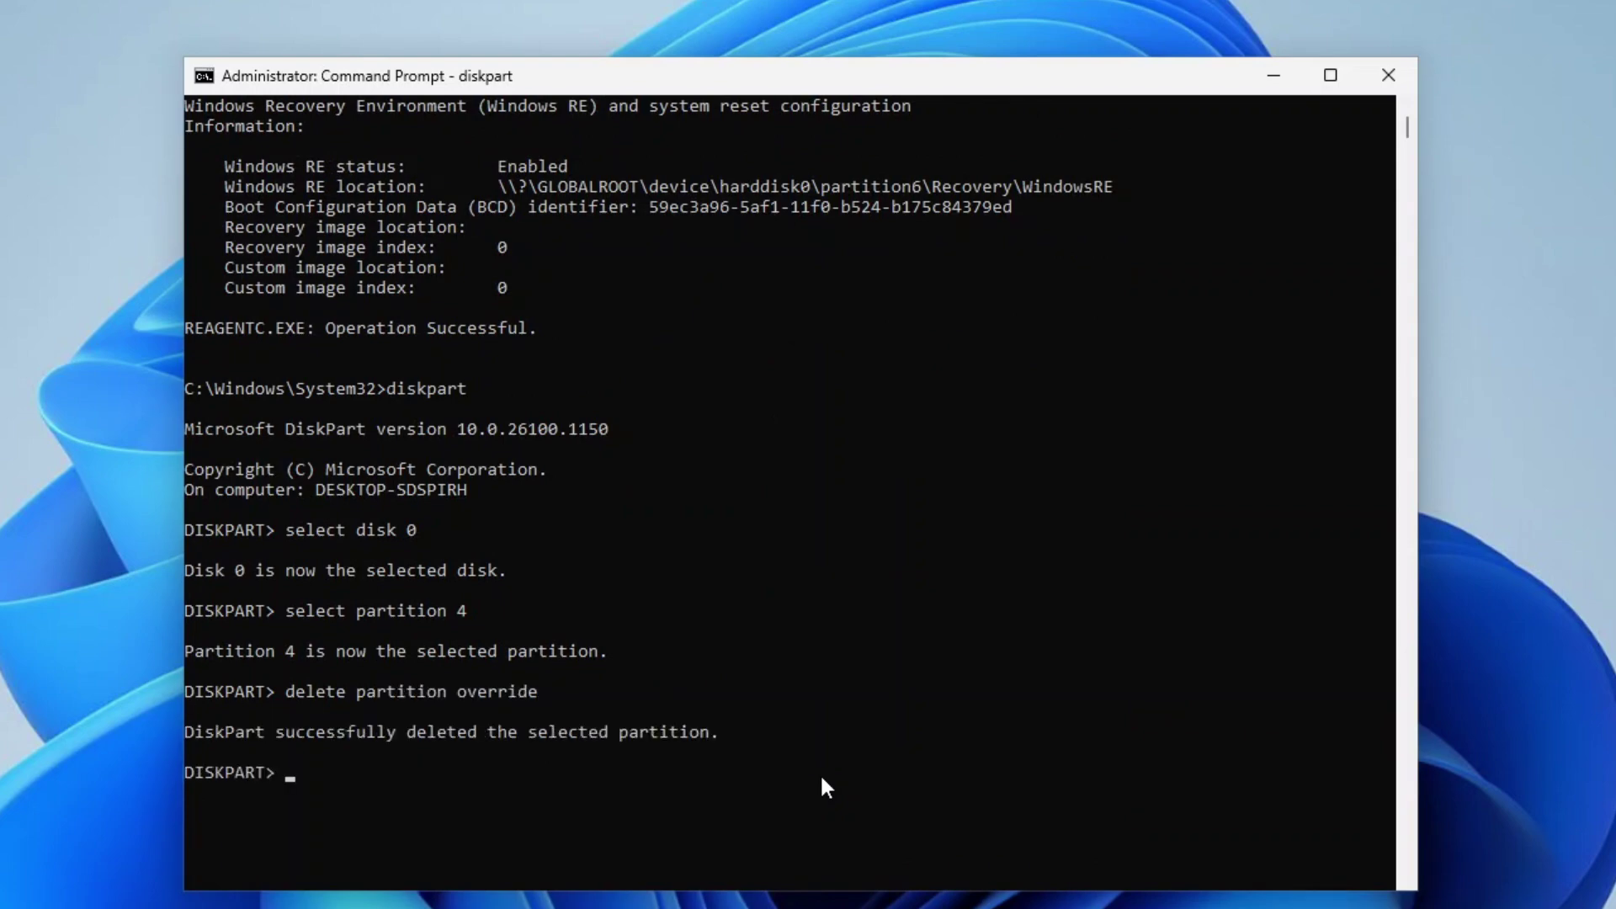
Step: Exit DiskPart and close the Command Prompt window
type("exit")
key("Return")
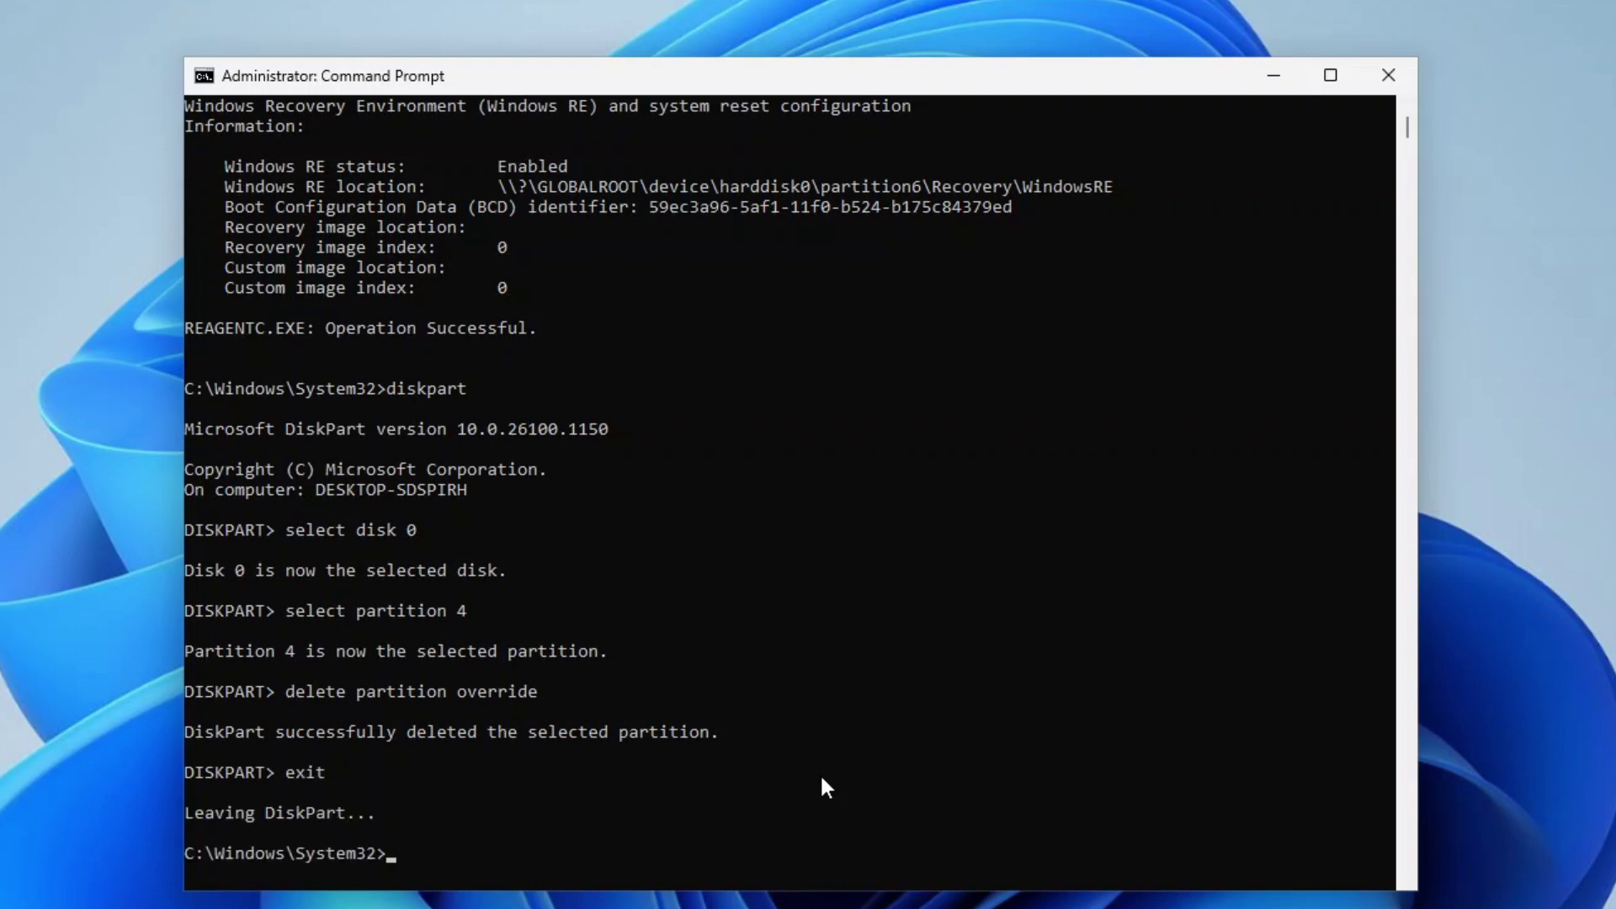
left_click(1387, 78)
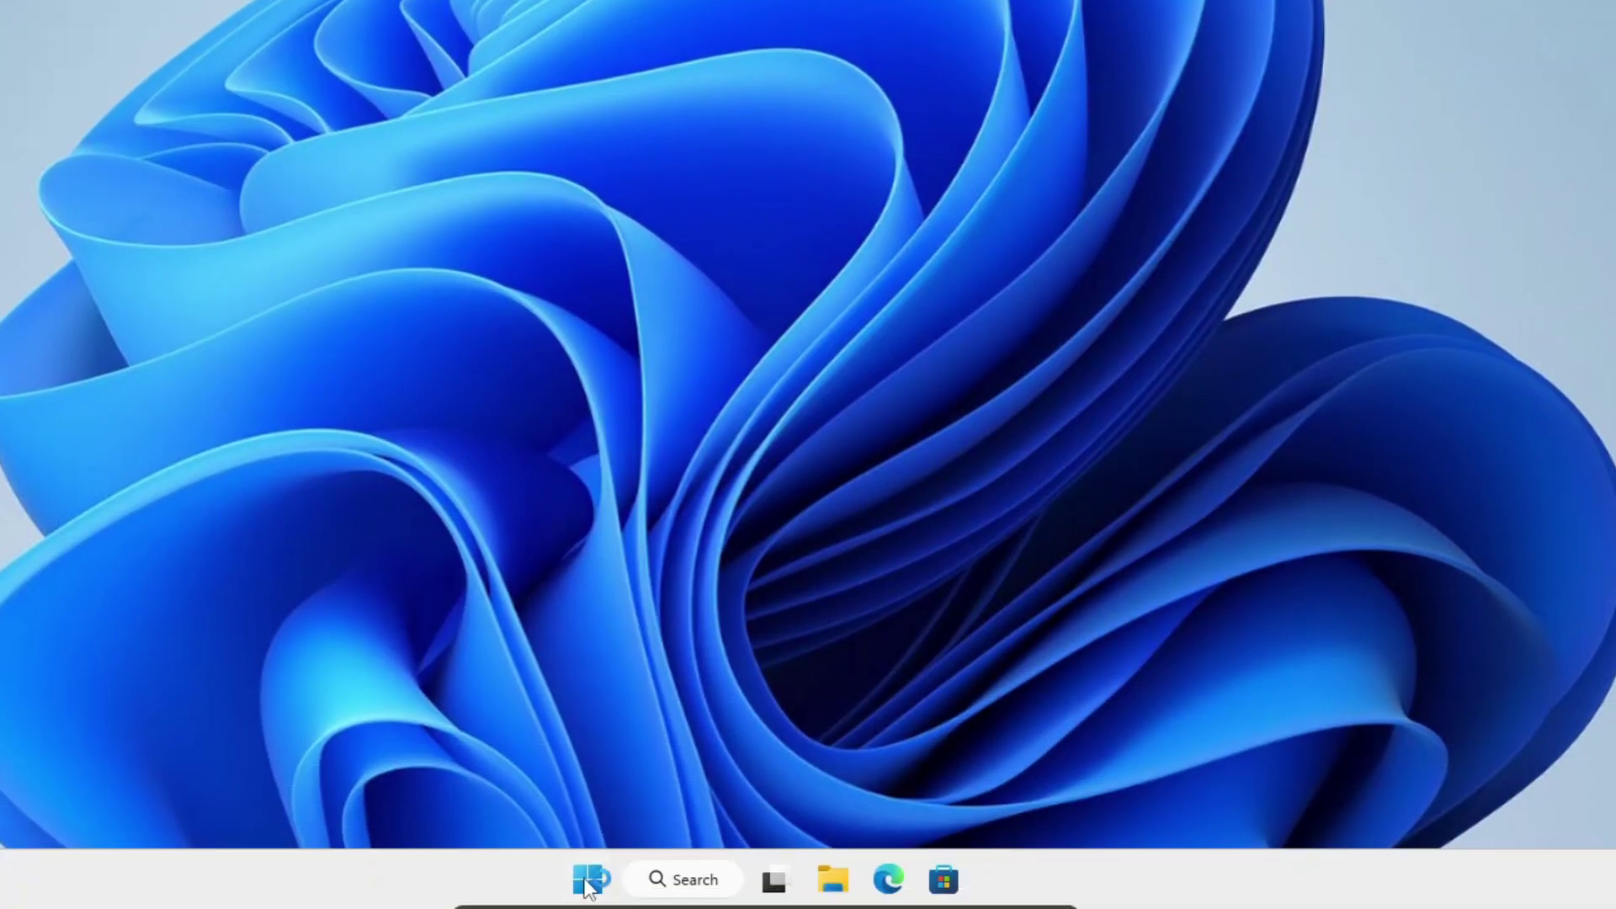
Step: Open Disk Management from the Win+X menu and enlarge its window
key("super+x")
left_click(536, 408)
left_click_drag(551, 99, 970, 144)
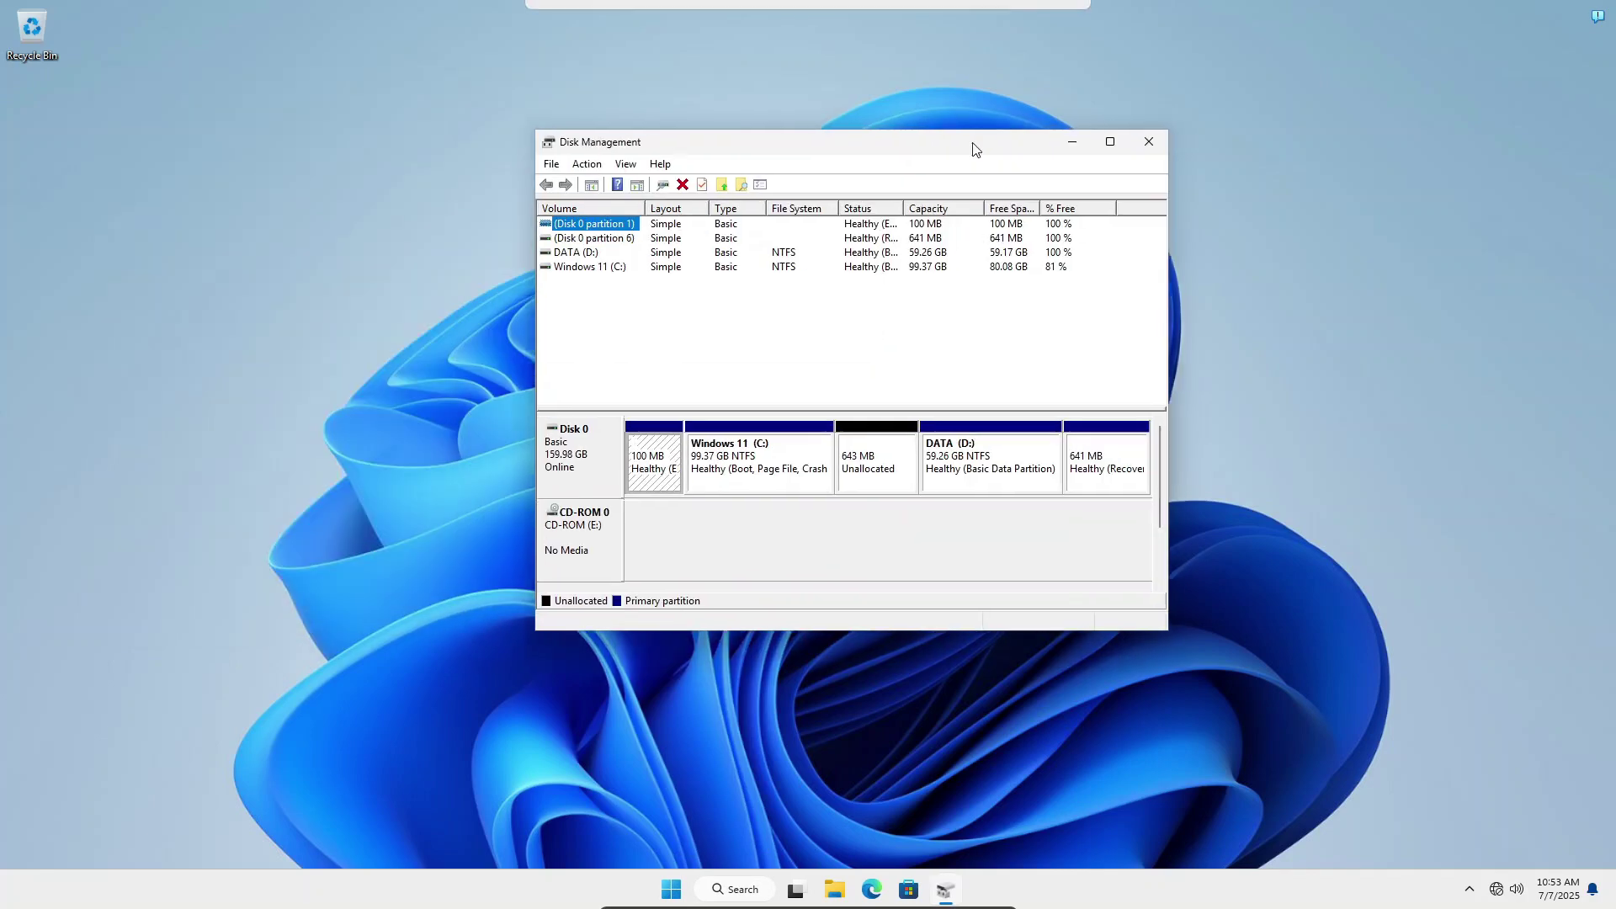
left_click_drag(1161, 353, 1346, 353)
left_click_drag(968, 138, 867, 139)
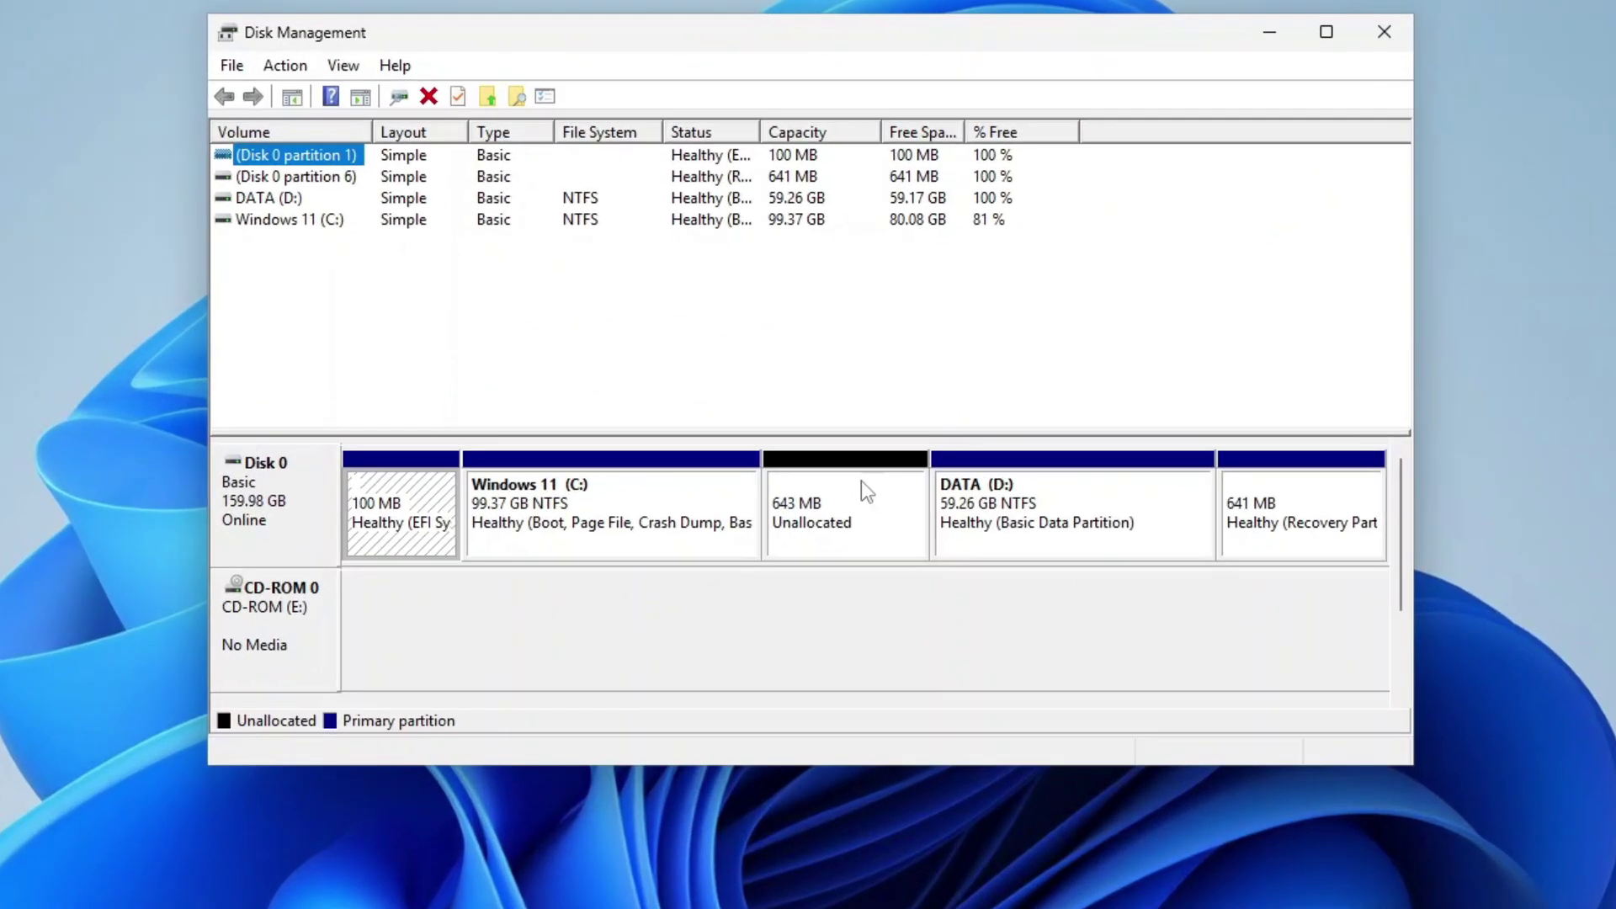
Step: Run Extend Volume on Windows 11 (C:) to absorb the 643 MB unallocated space
left_click(872, 458)
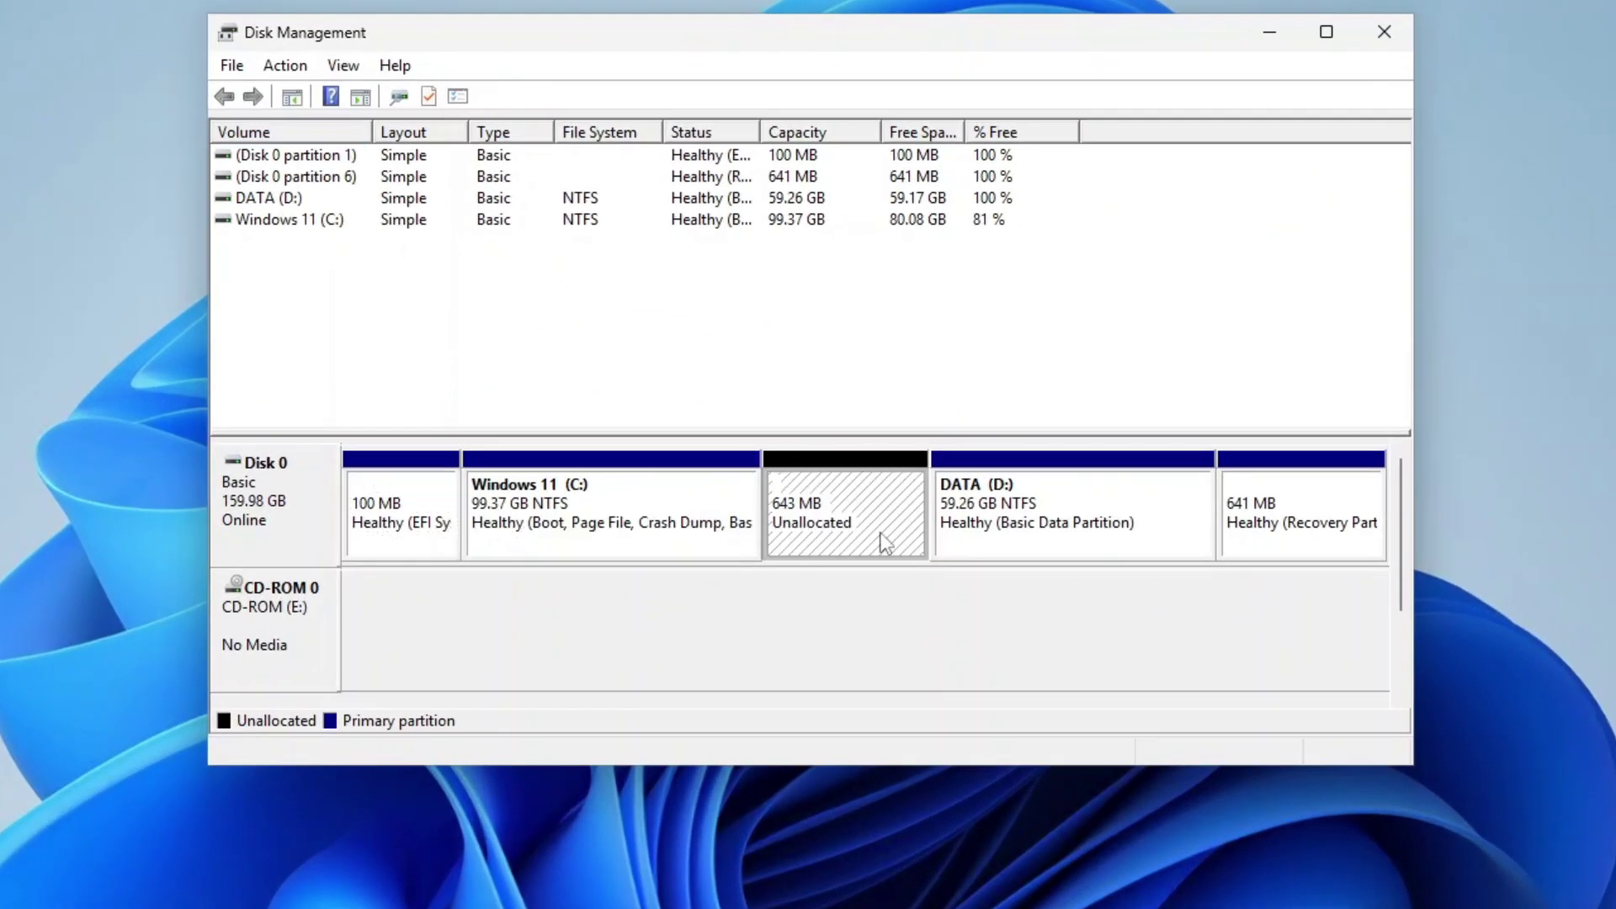
left_click(725, 503)
right_click(707, 499)
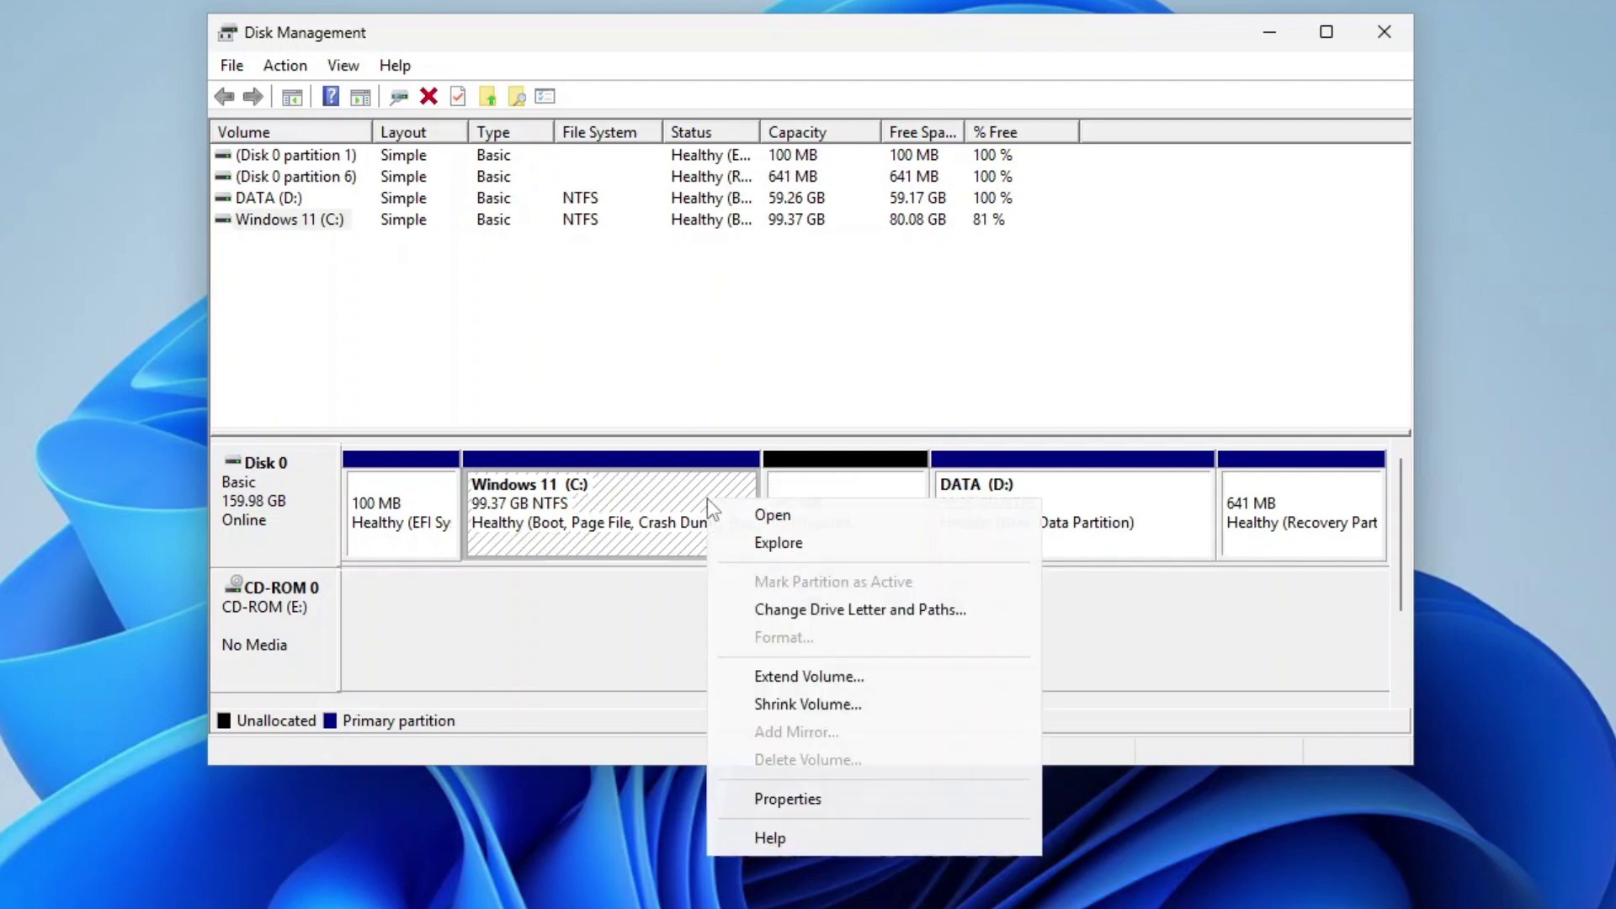
left_click(808, 679)
left_click(725, 634)
left_click(725, 635)
left_click(724, 634)
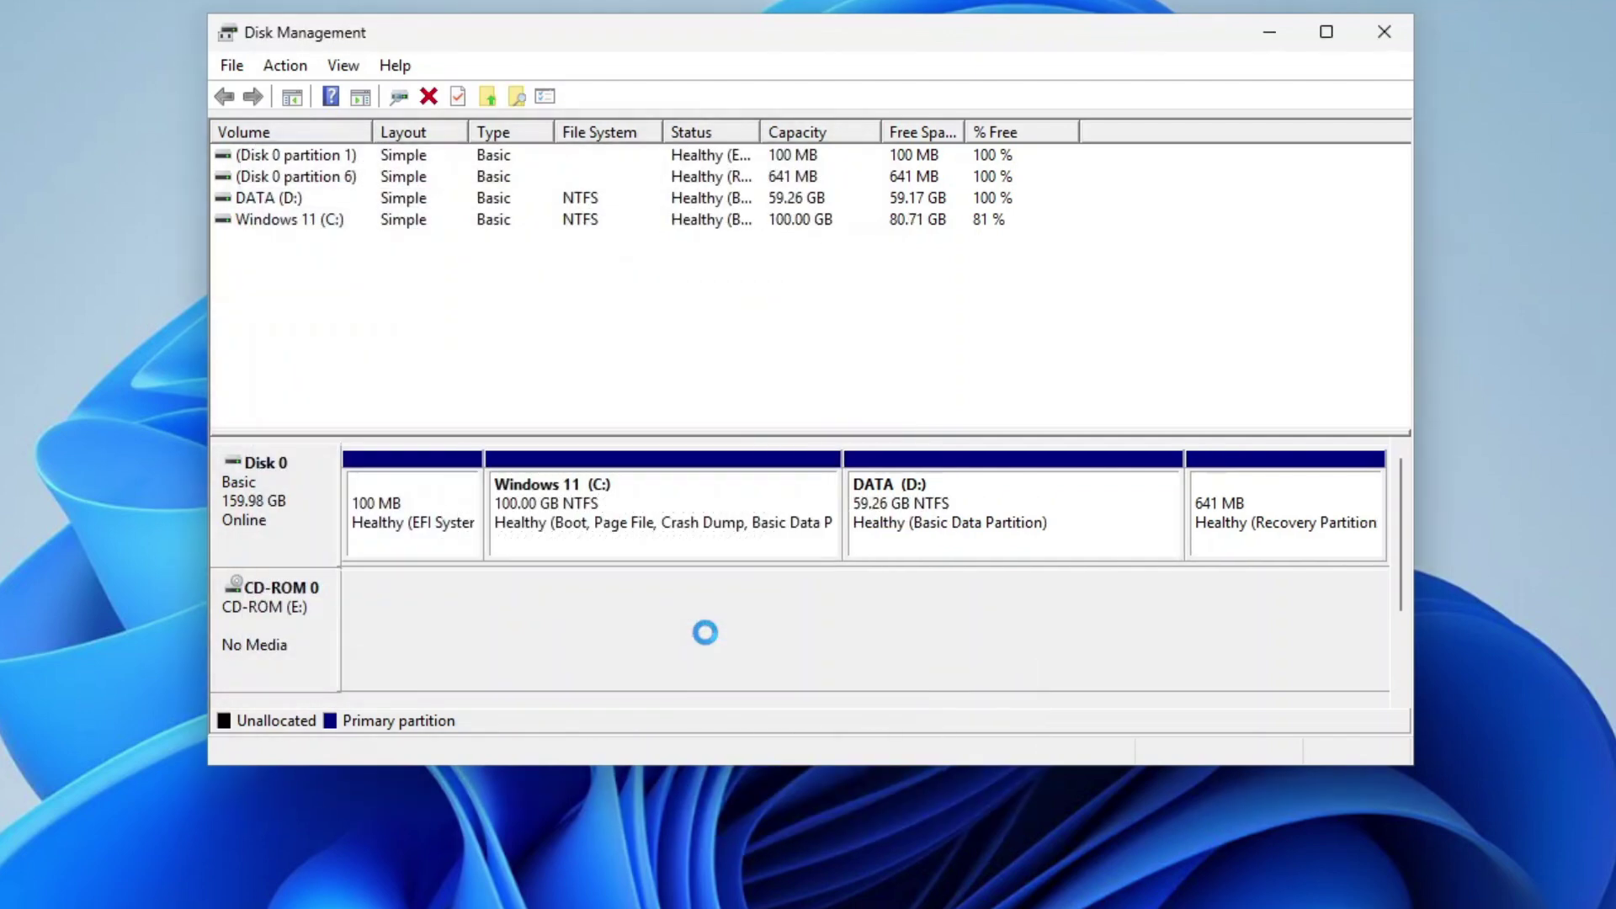
left_click(738, 508)
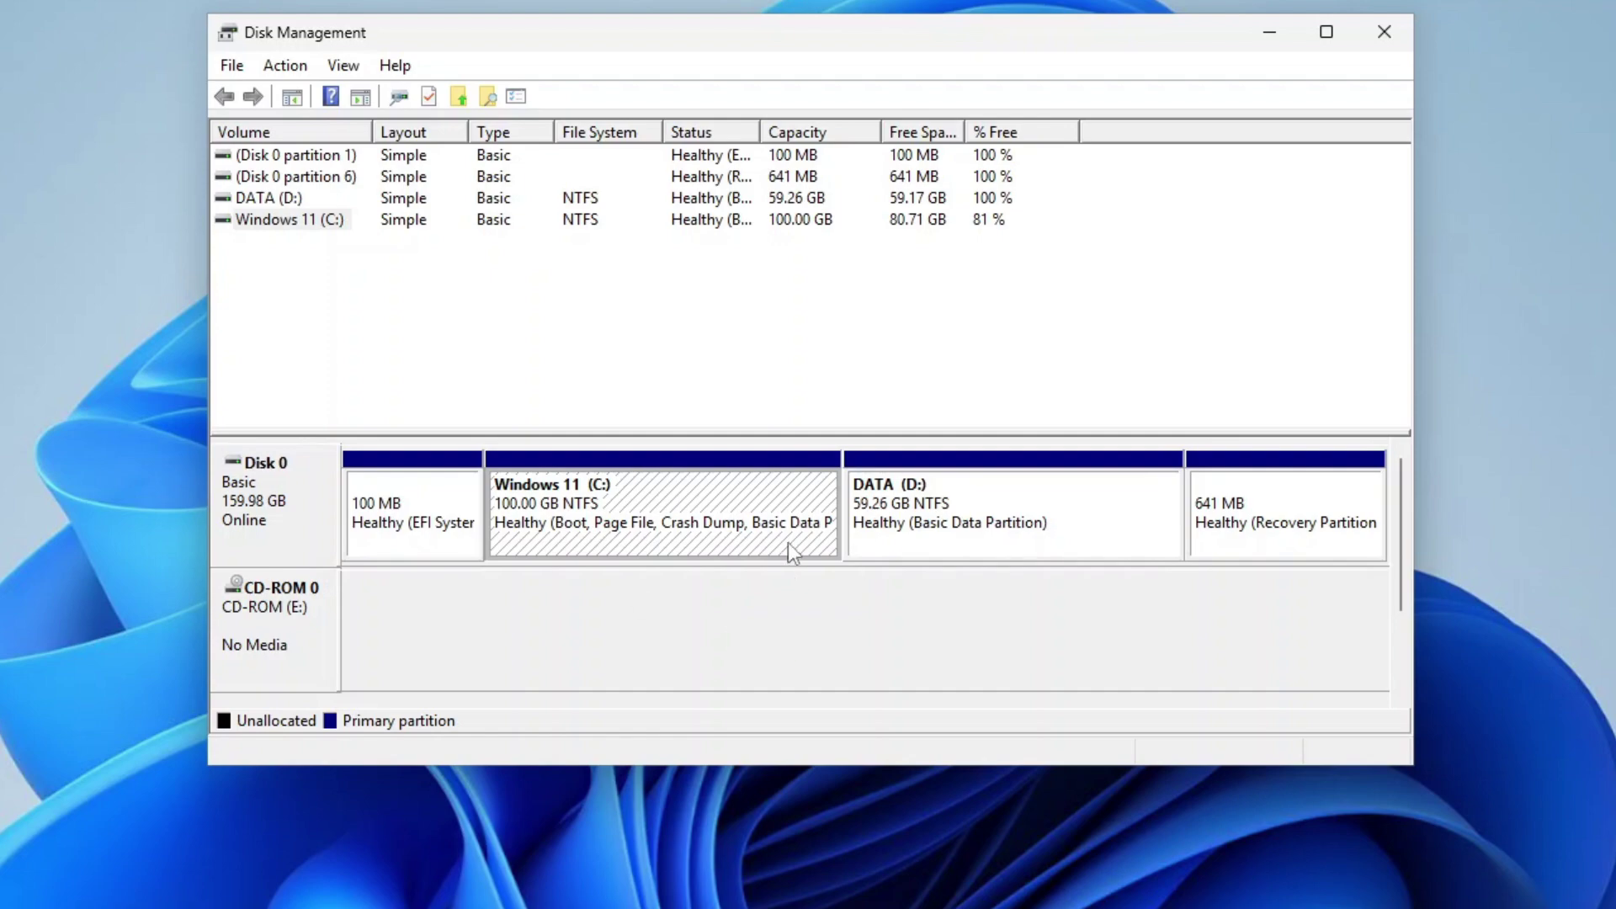